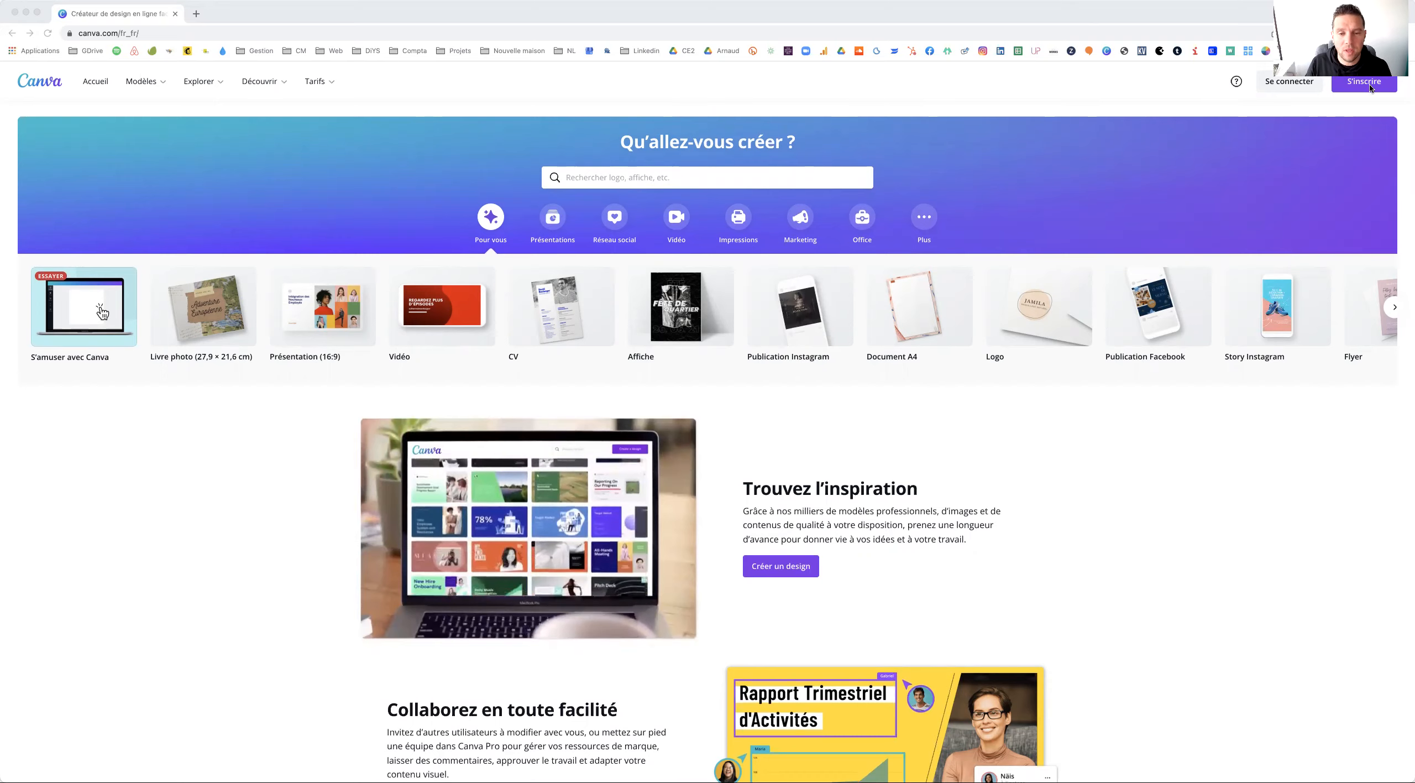
# Sign in to the account with Google
pyautogui.click(1280, 83)
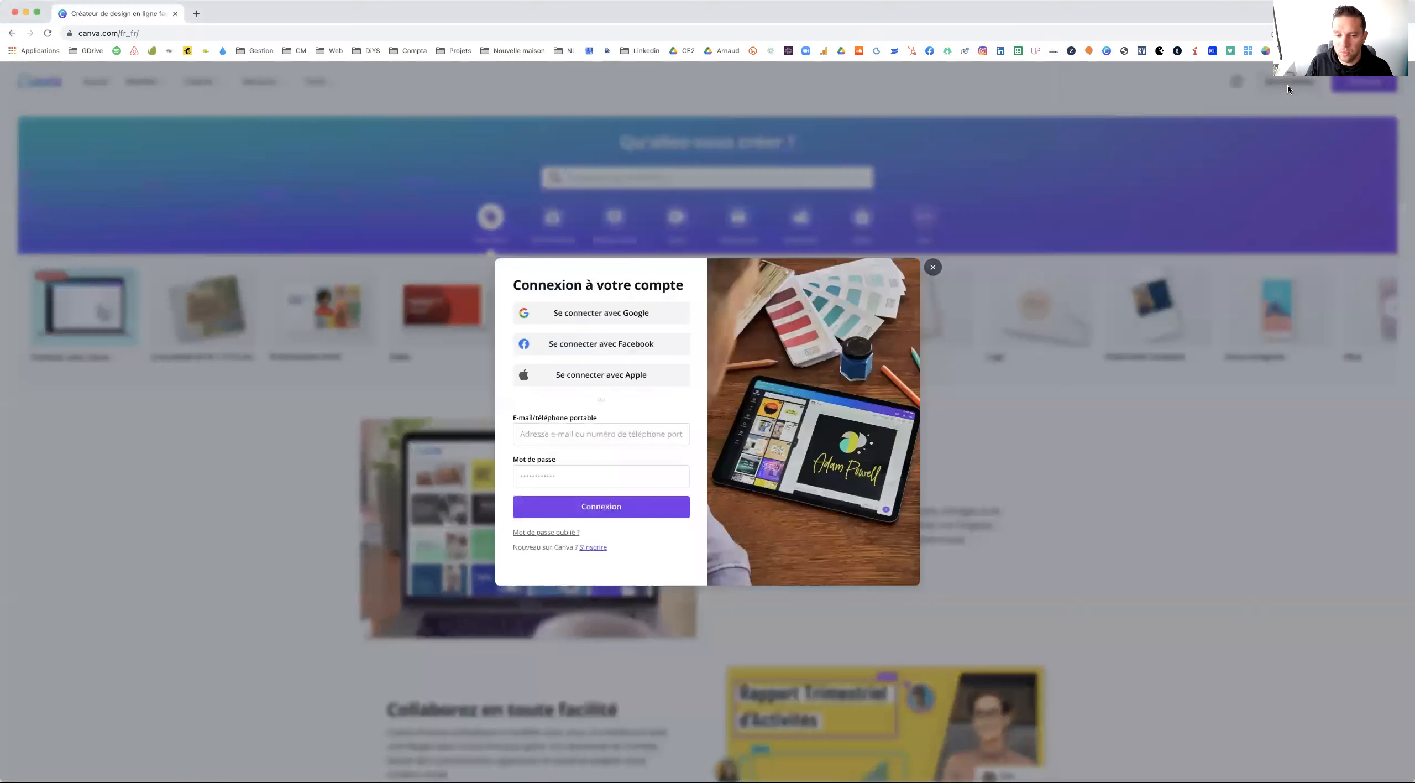
pyautogui.click(600, 315)
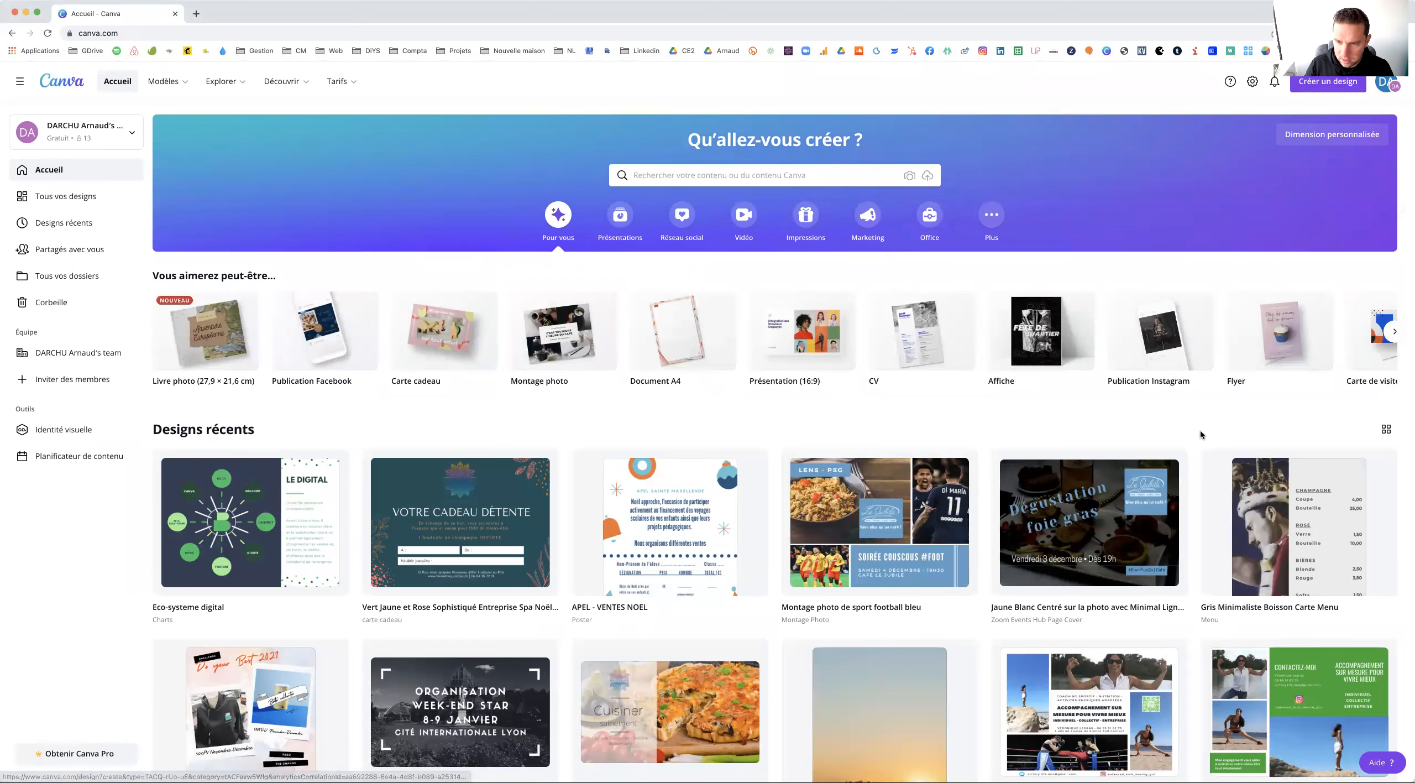
# Browse the suggested design formats and create a blank Facebook post
pyautogui.scroll(-1, 1203, 433)
pyautogui.hscroll(1, 497, 321)
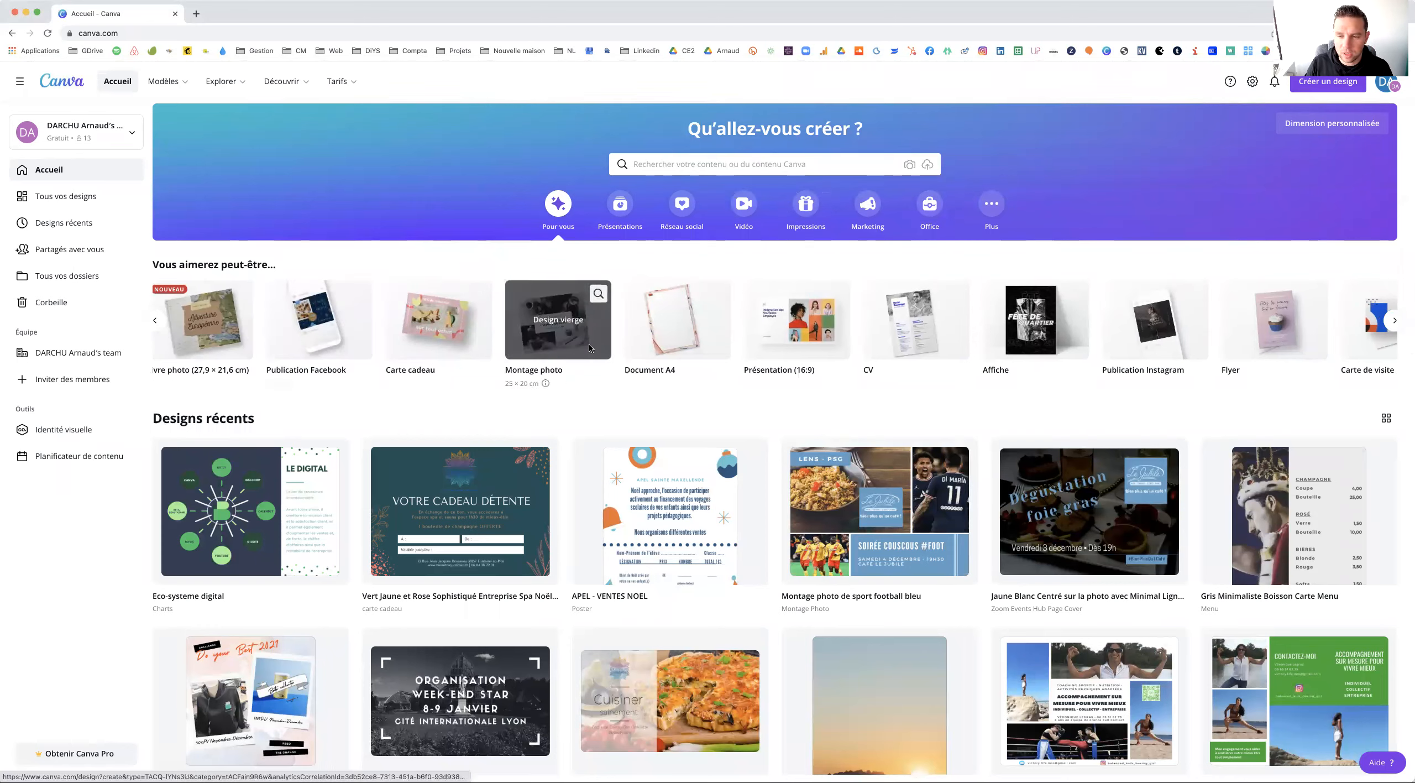
pyautogui.hscroll(5, 1087, 342)
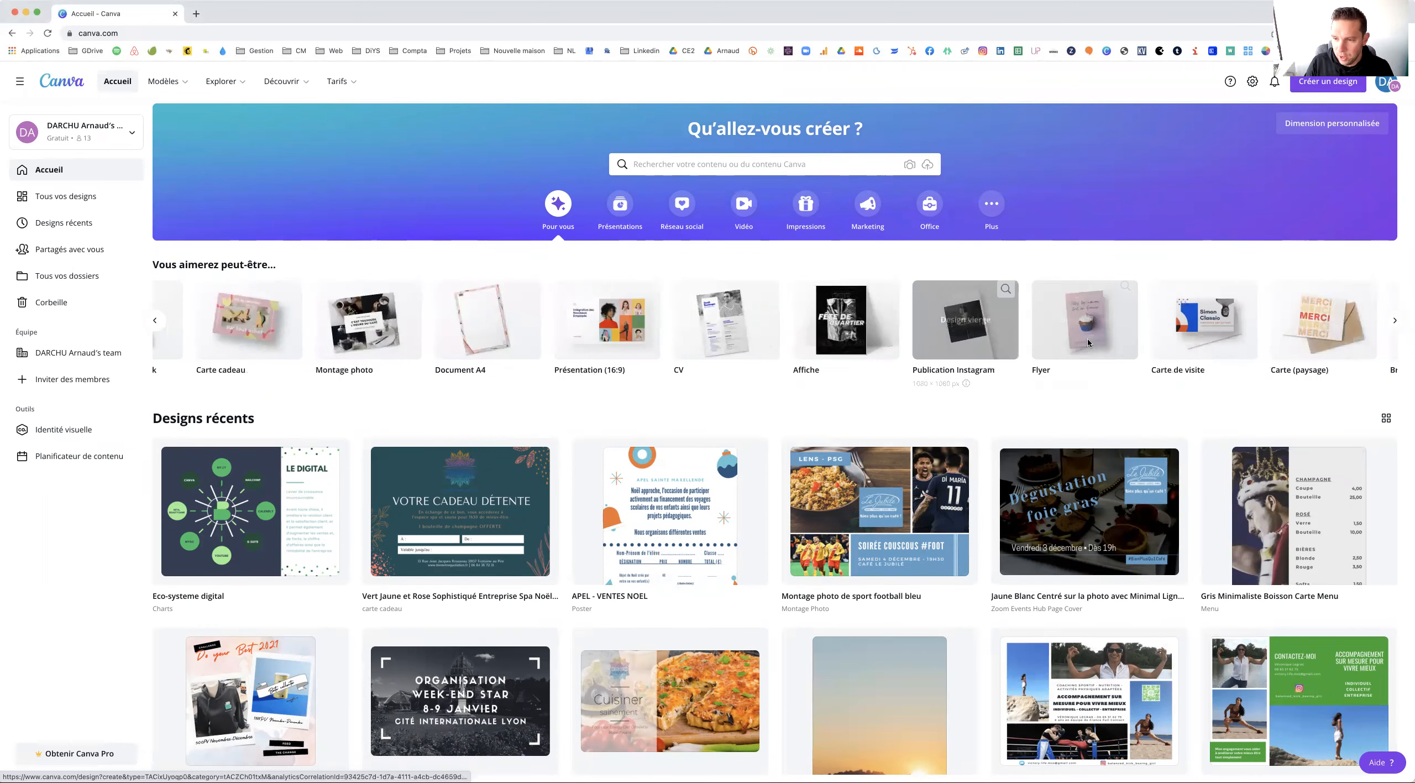
pyautogui.hscroll(3, 1088, 343)
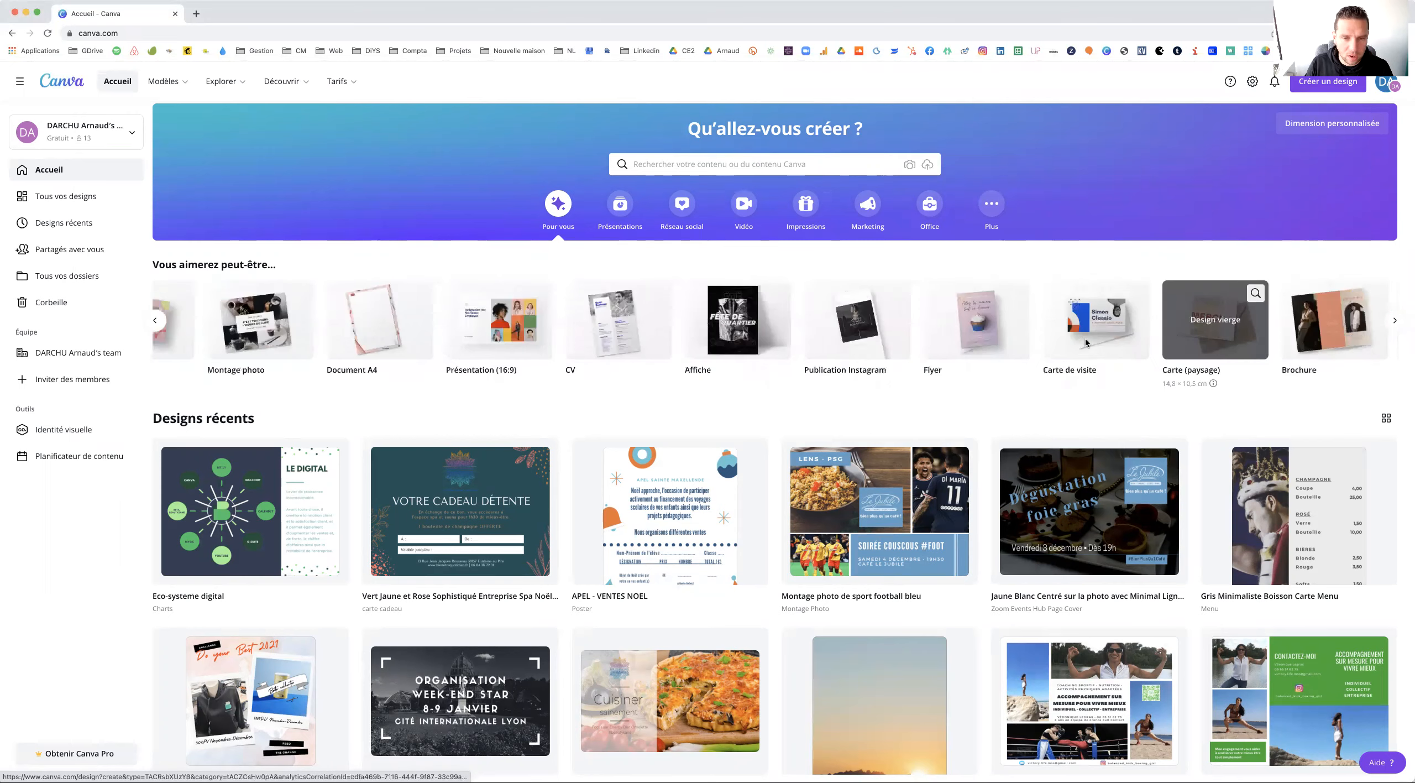
pyautogui.hscroll(-8, 1086, 343)
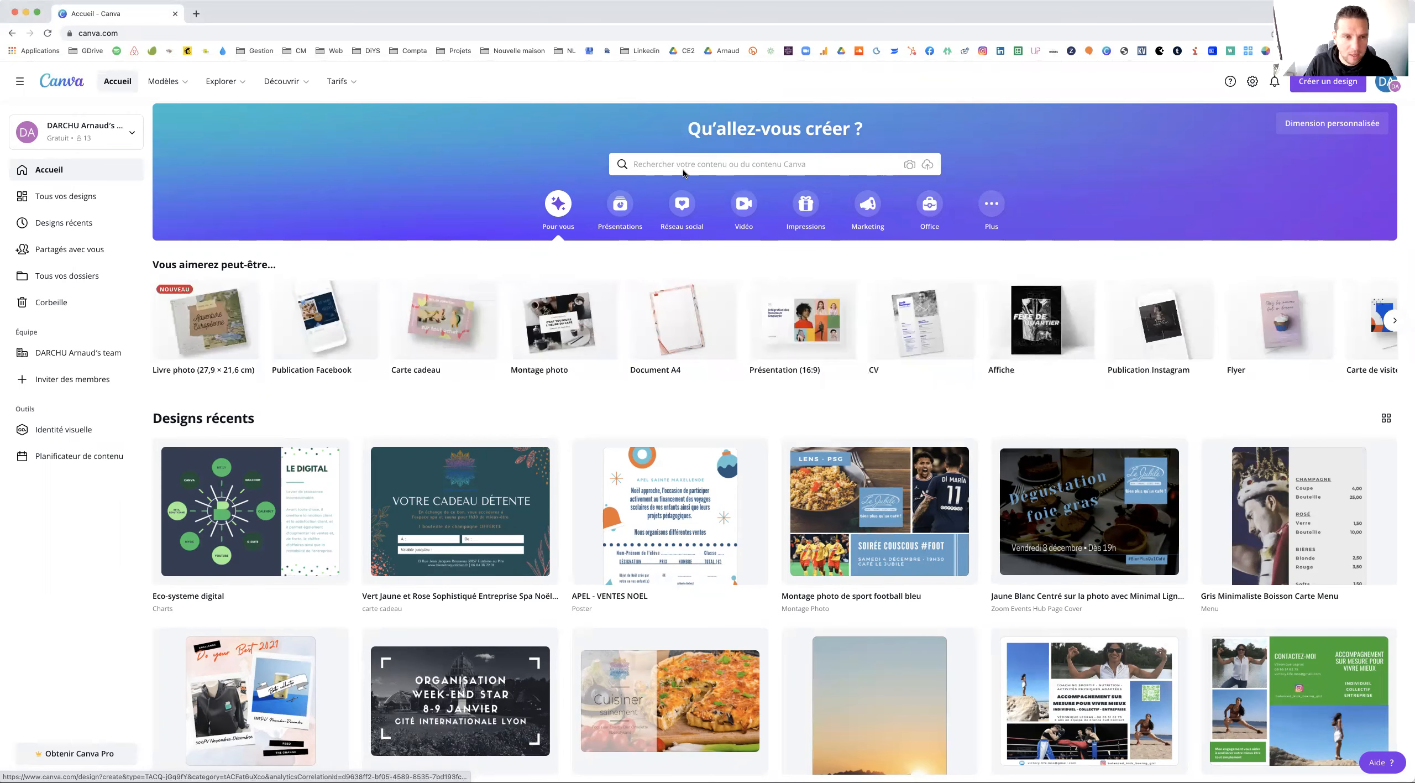
pyautogui.click(325, 332)
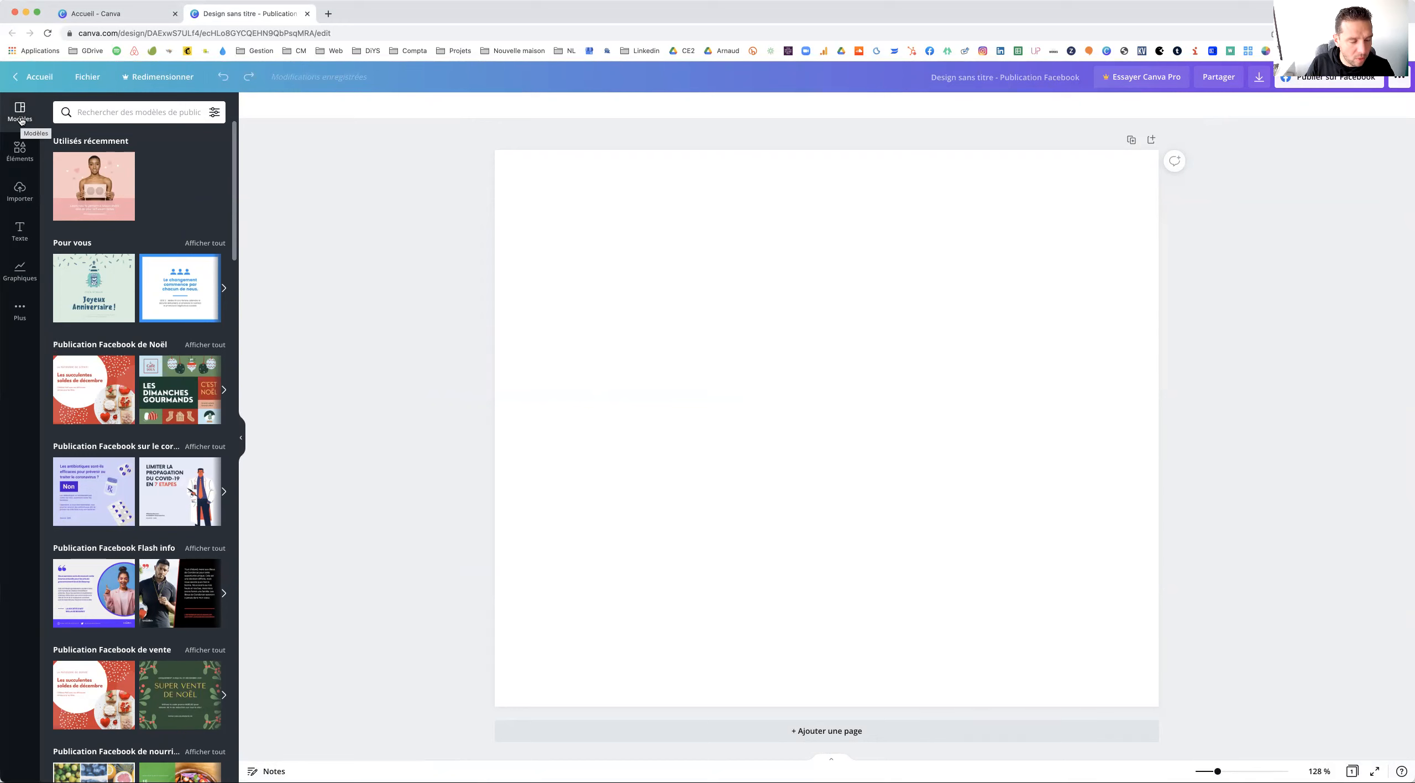
# Search the Facebook post templates for "alimentation"
pyautogui.scroll(-10, 122, 162)
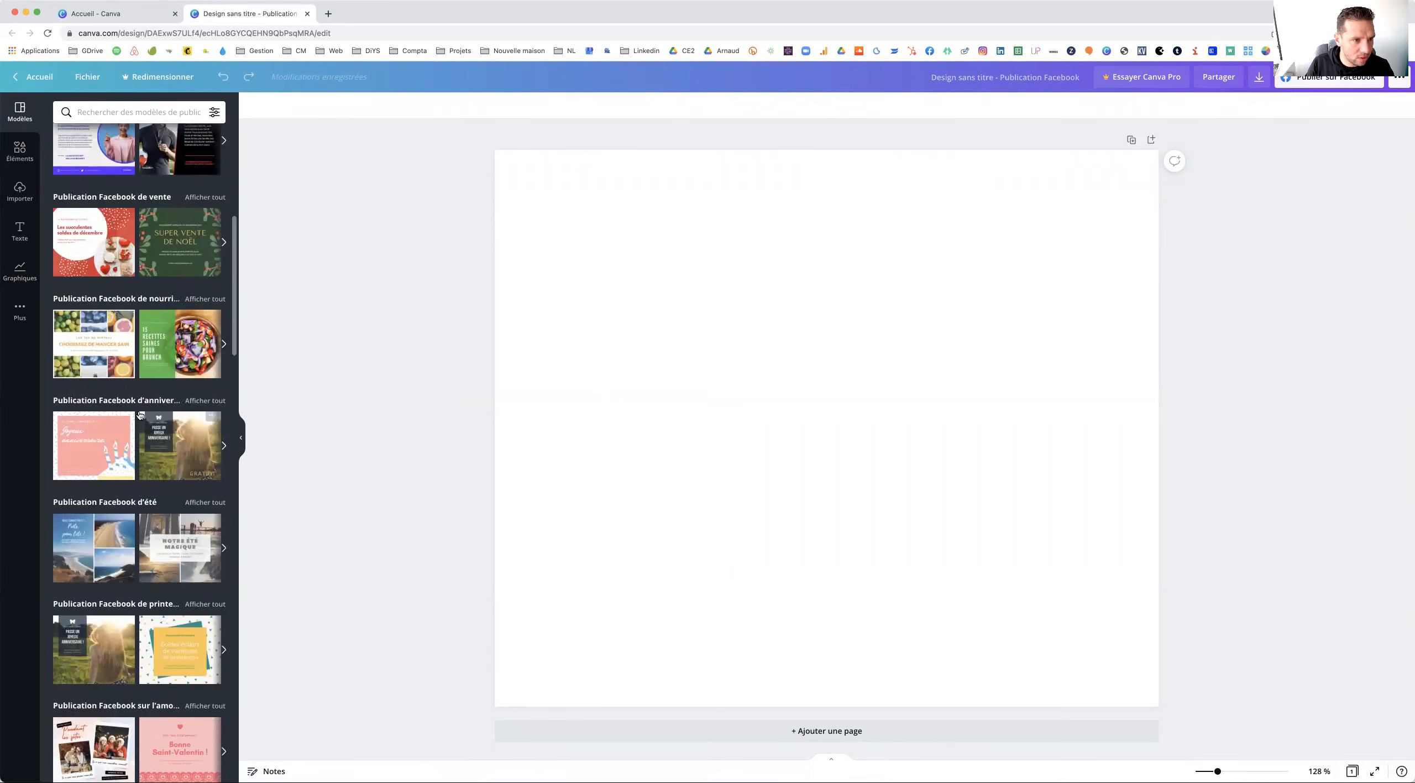
pyautogui.click(118, 112)
pyautogui.write('alime')
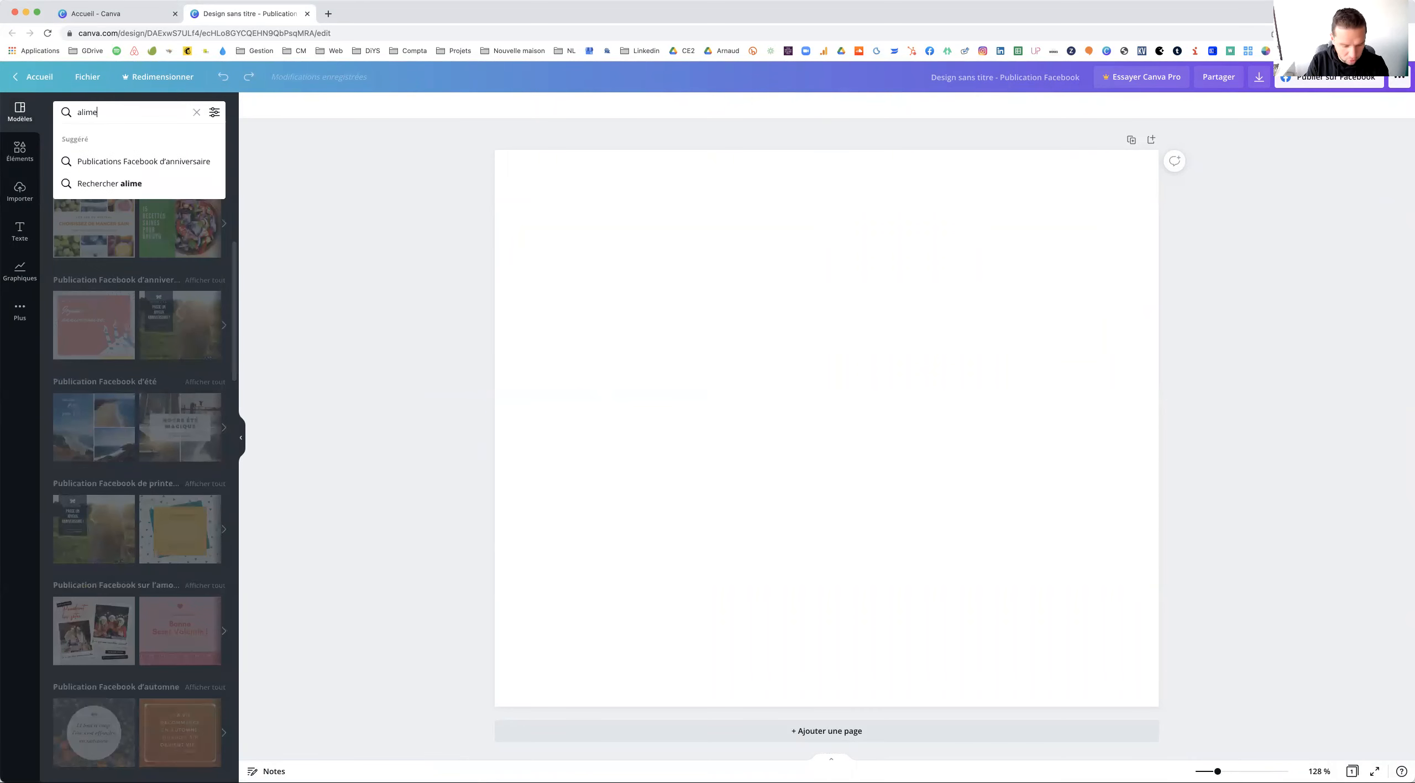
pyautogui.write('ntation')
pyautogui.press('Return')
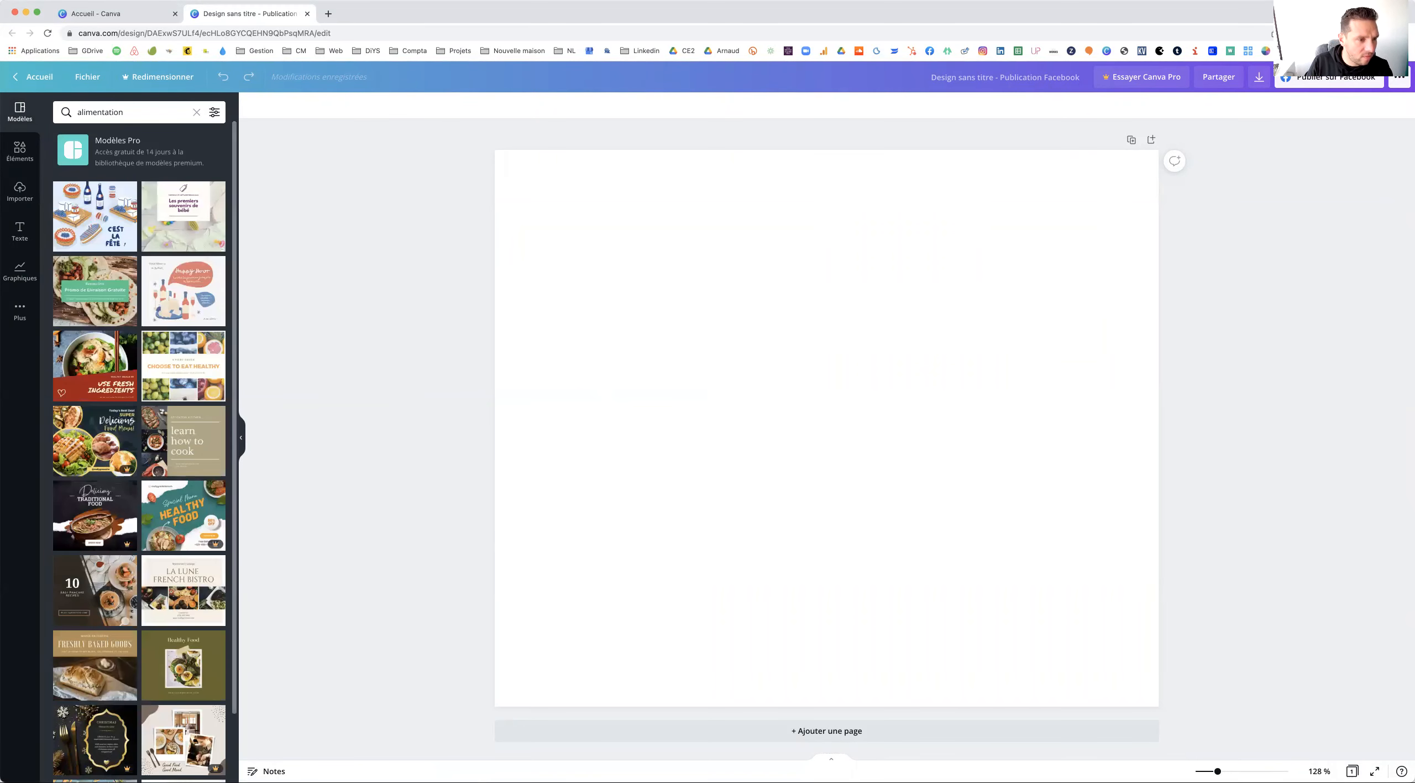
pyautogui.scroll(-3, 160, 413)
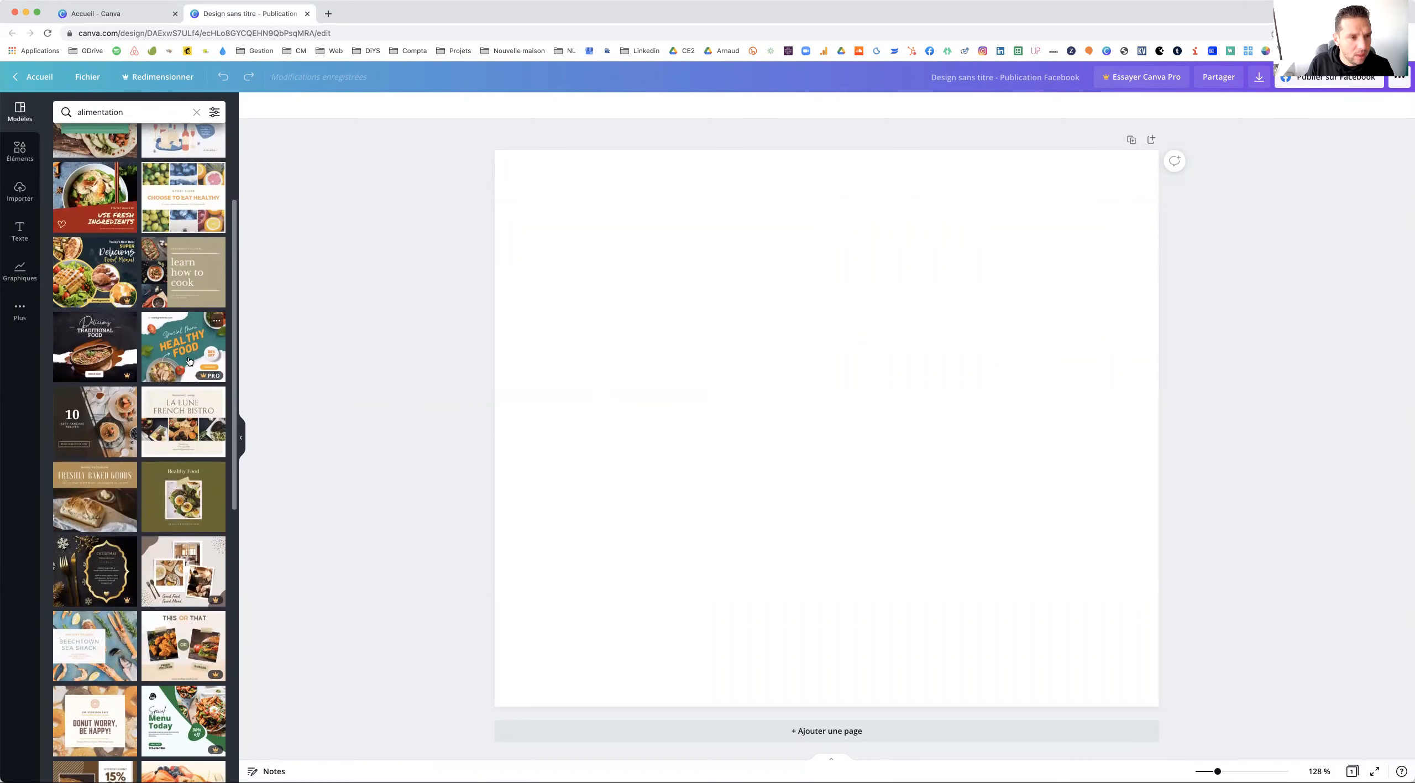
pyautogui.click(214, 113)
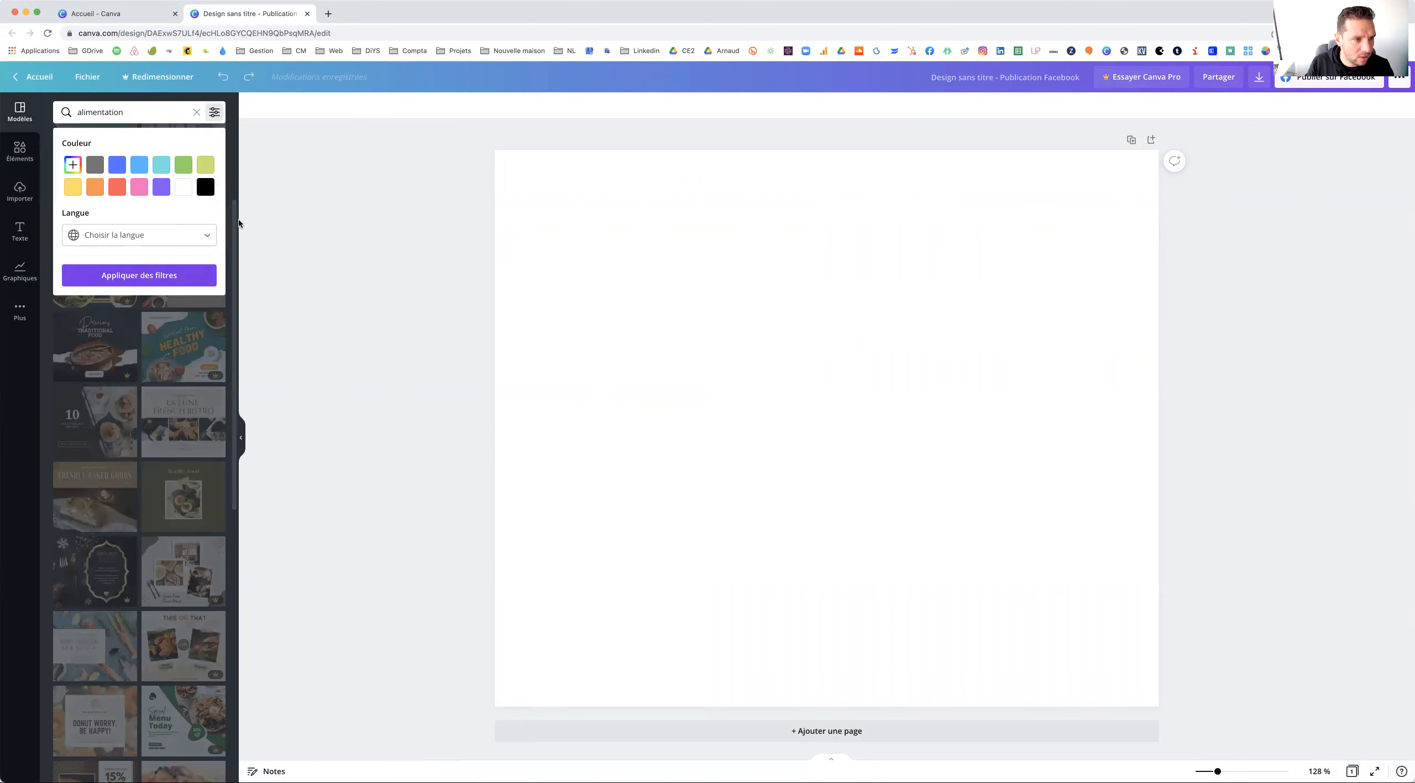
pyautogui.click(214, 114)
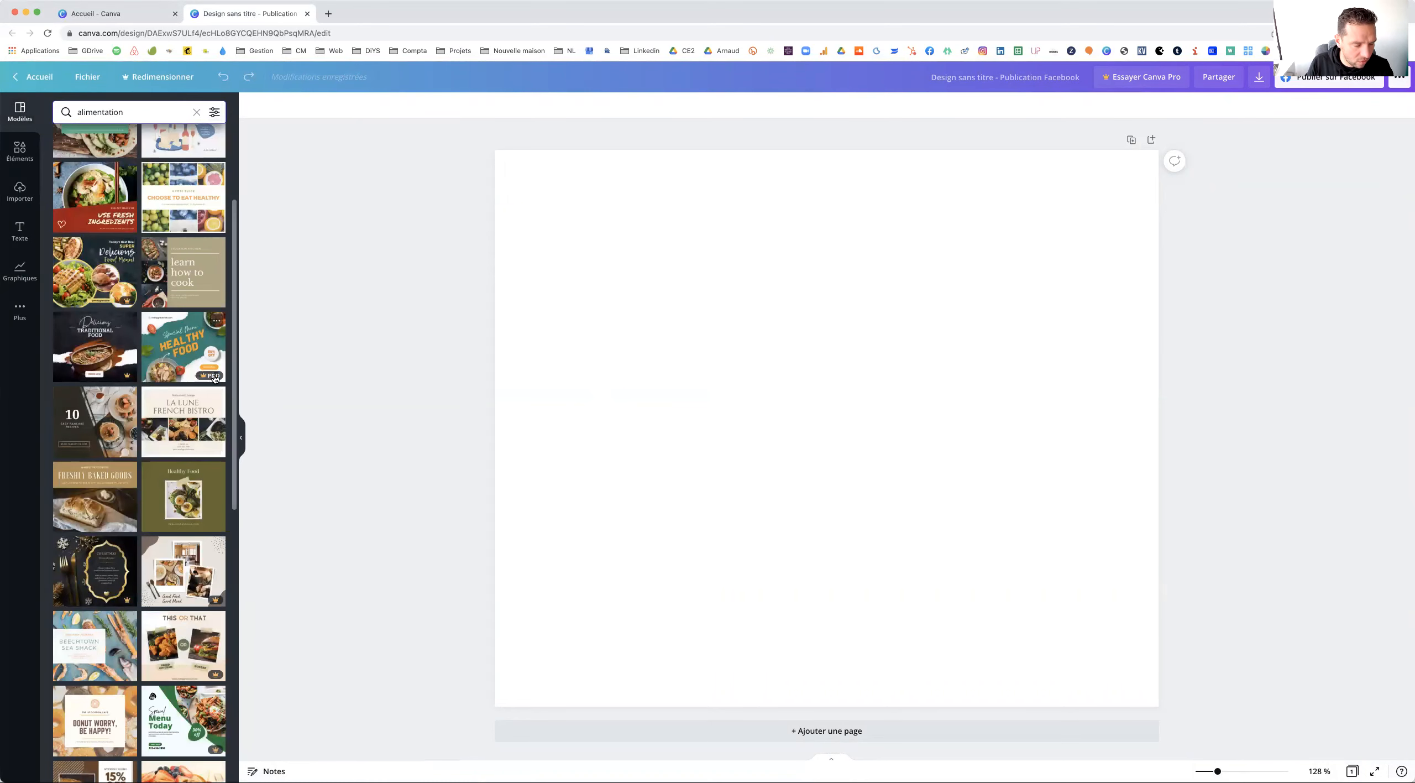
pyautogui.click(178, 346)
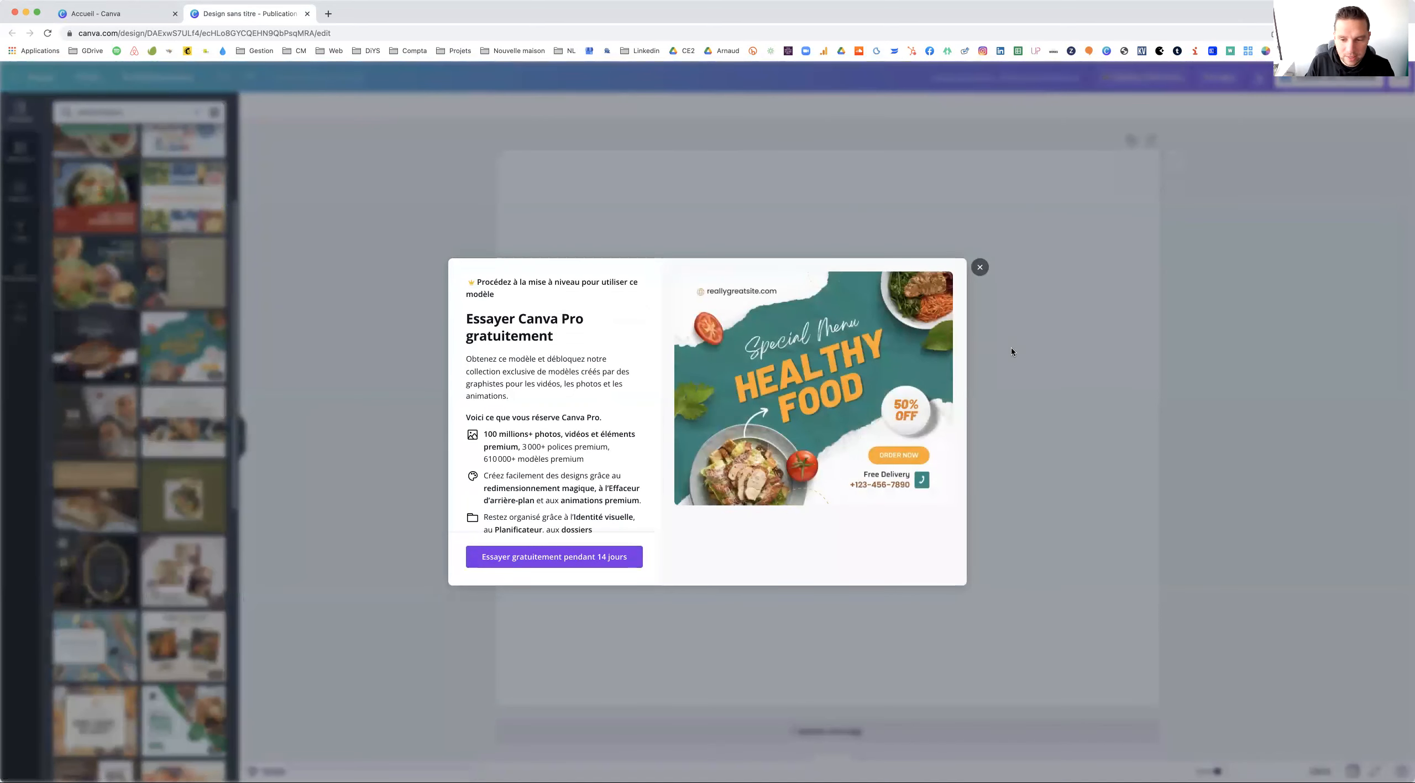
pyautogui.click(980, 268)
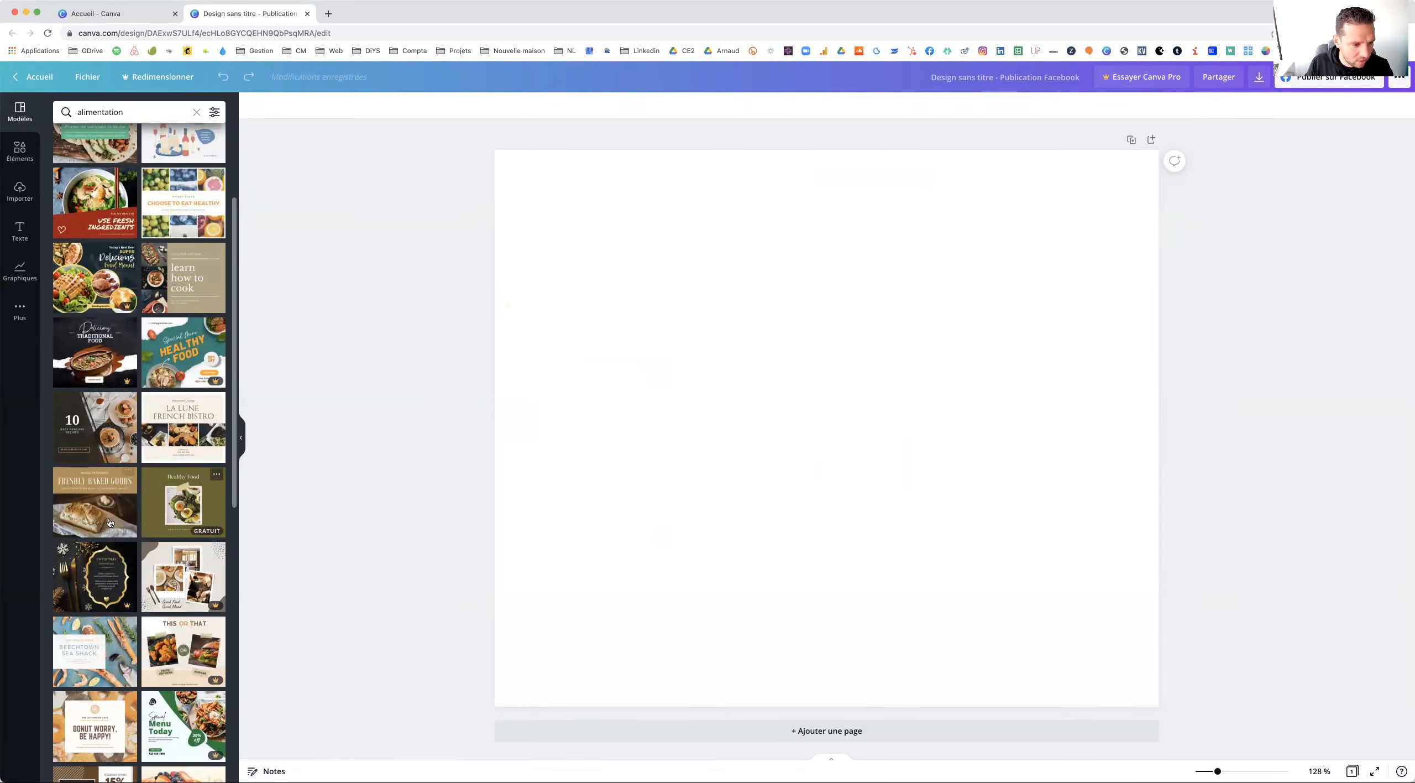
# Apply the free "Beechtown Sea Shack" seafood template from the search results to the blank page
pyautogui.scroll(-2, 165, 524)
pyautogui.scroll(-3, 166, 524)
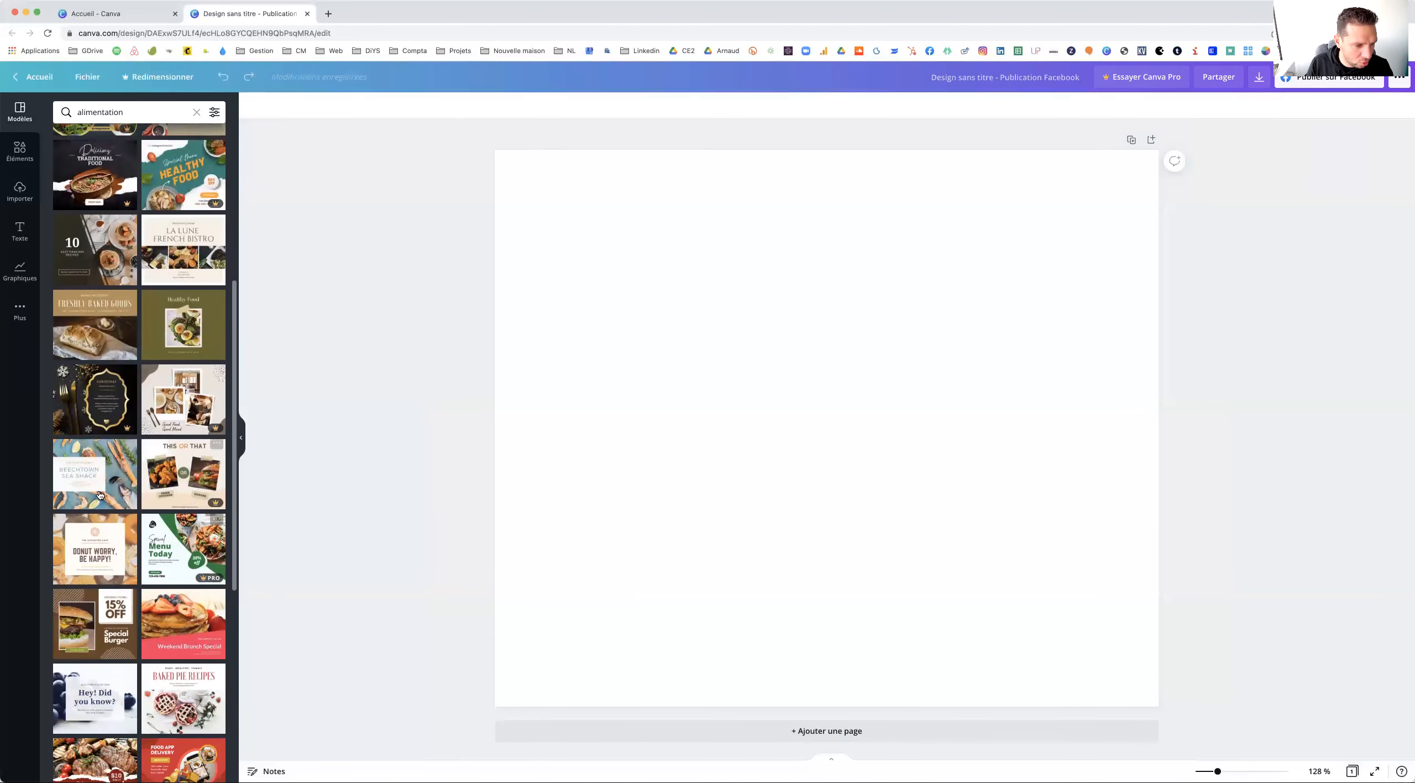
pyautogui.scroll(-2, 162, 507)
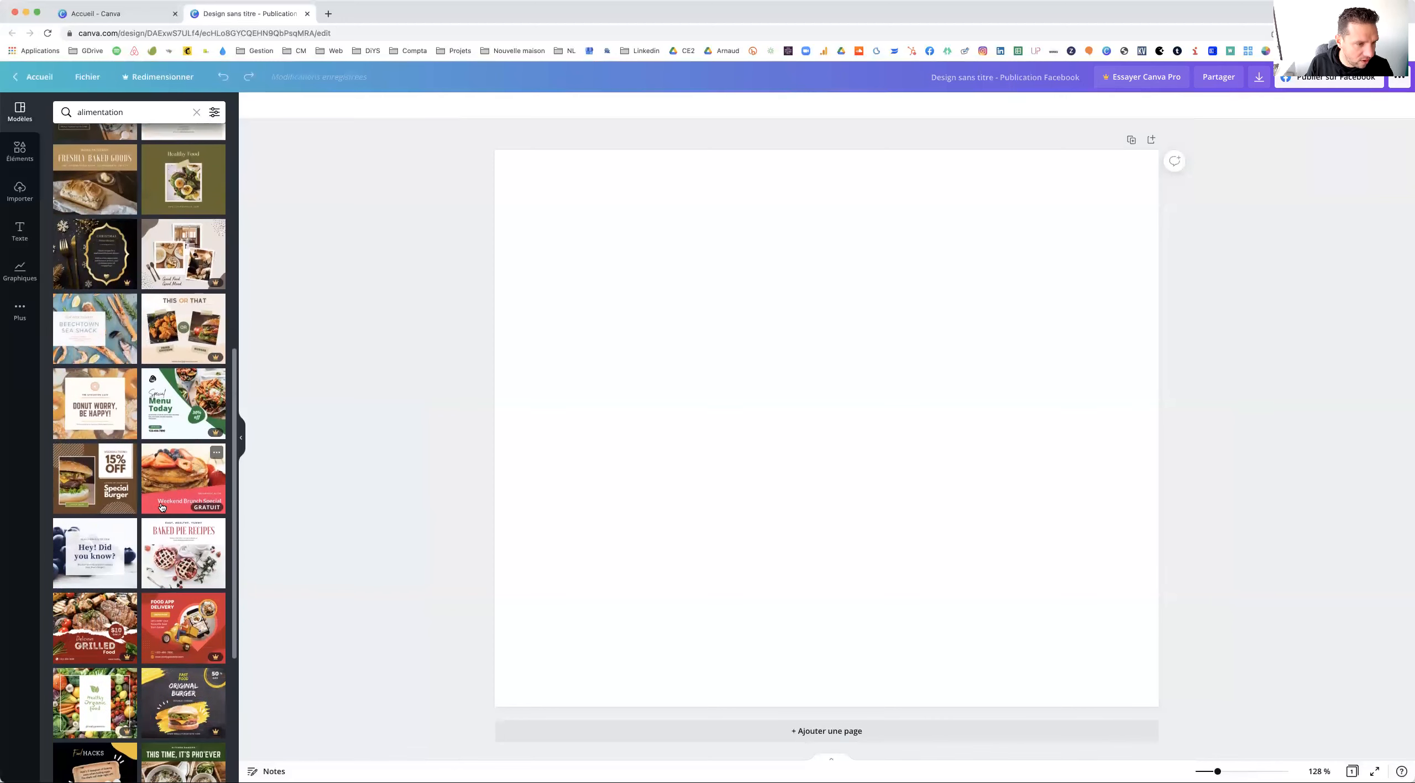
pyautogui.click(116, 321)
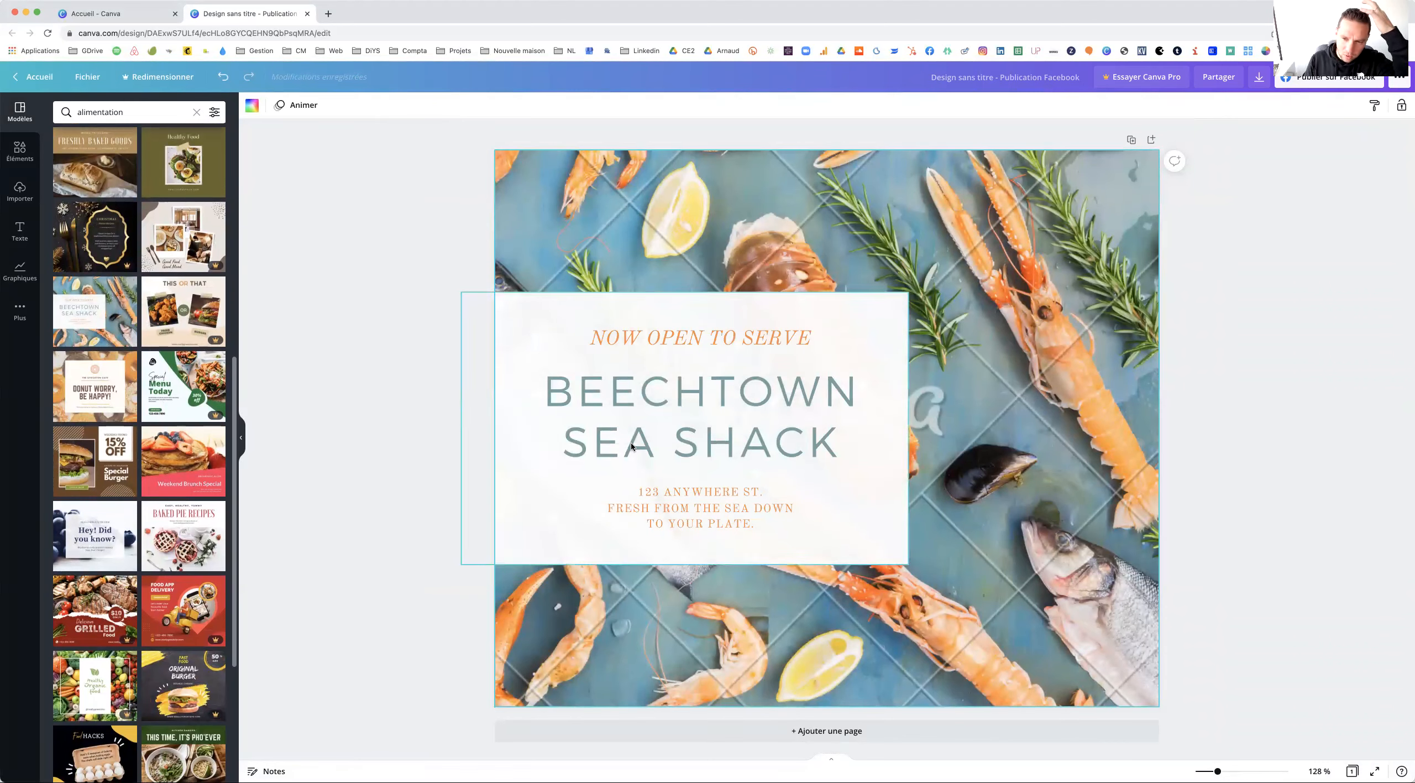
# Replace the template's seafood background photo with the uploaded picture of the yellow tin on blue
pyautogui.click(21, 159)
pyautogui.moveTo(187, 413)
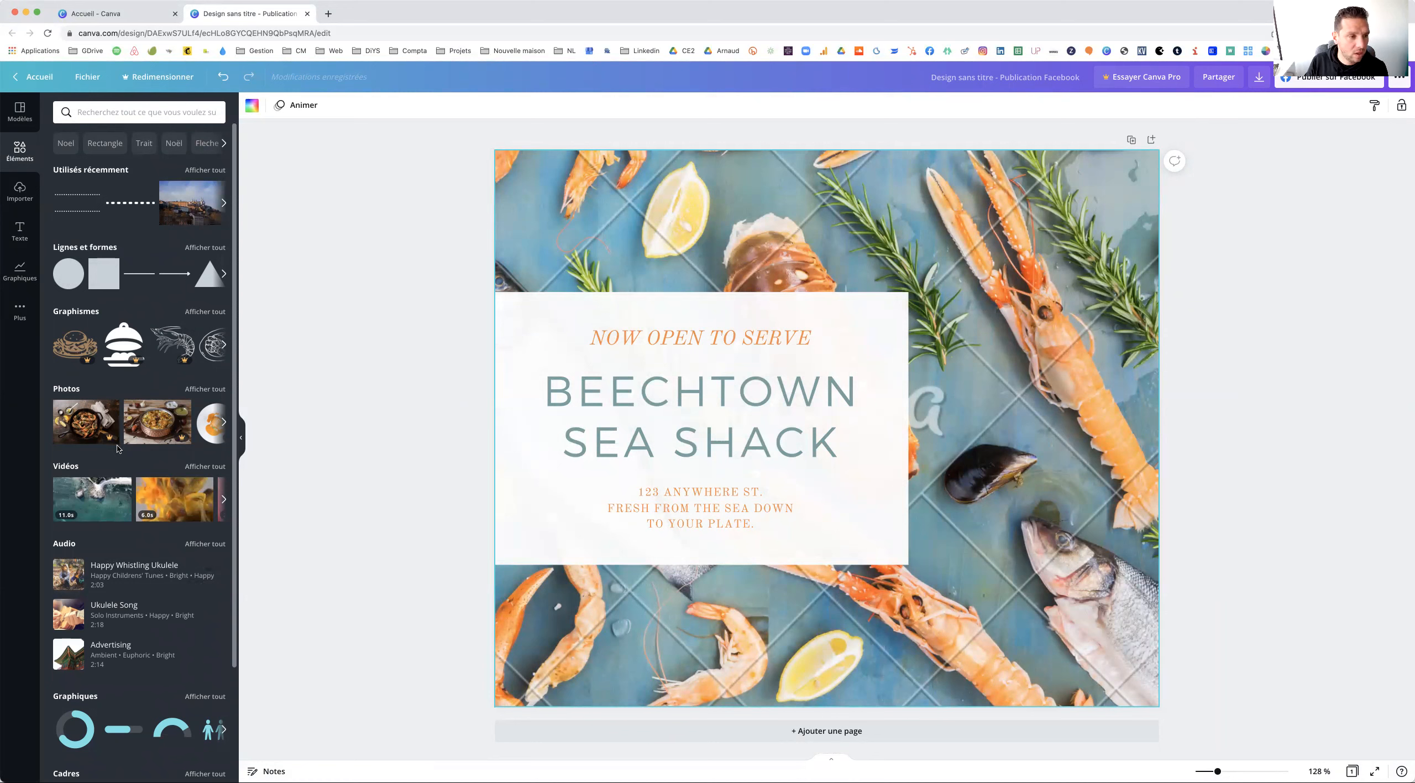
pyautogui.click(19, 191)
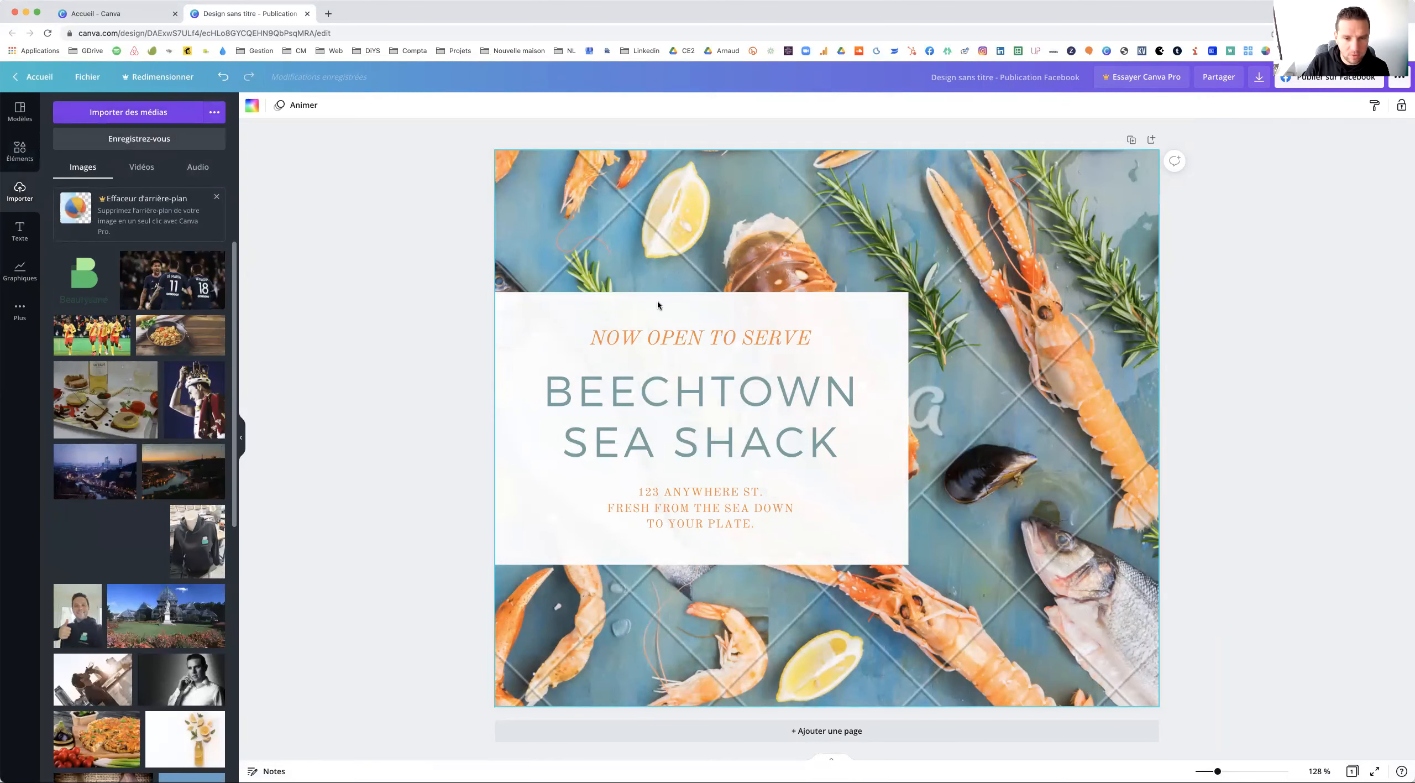
pyautogui.moveTo(657, 302); pyautogui.dragTo(720, 218)
pyautogui.click(785, 218)
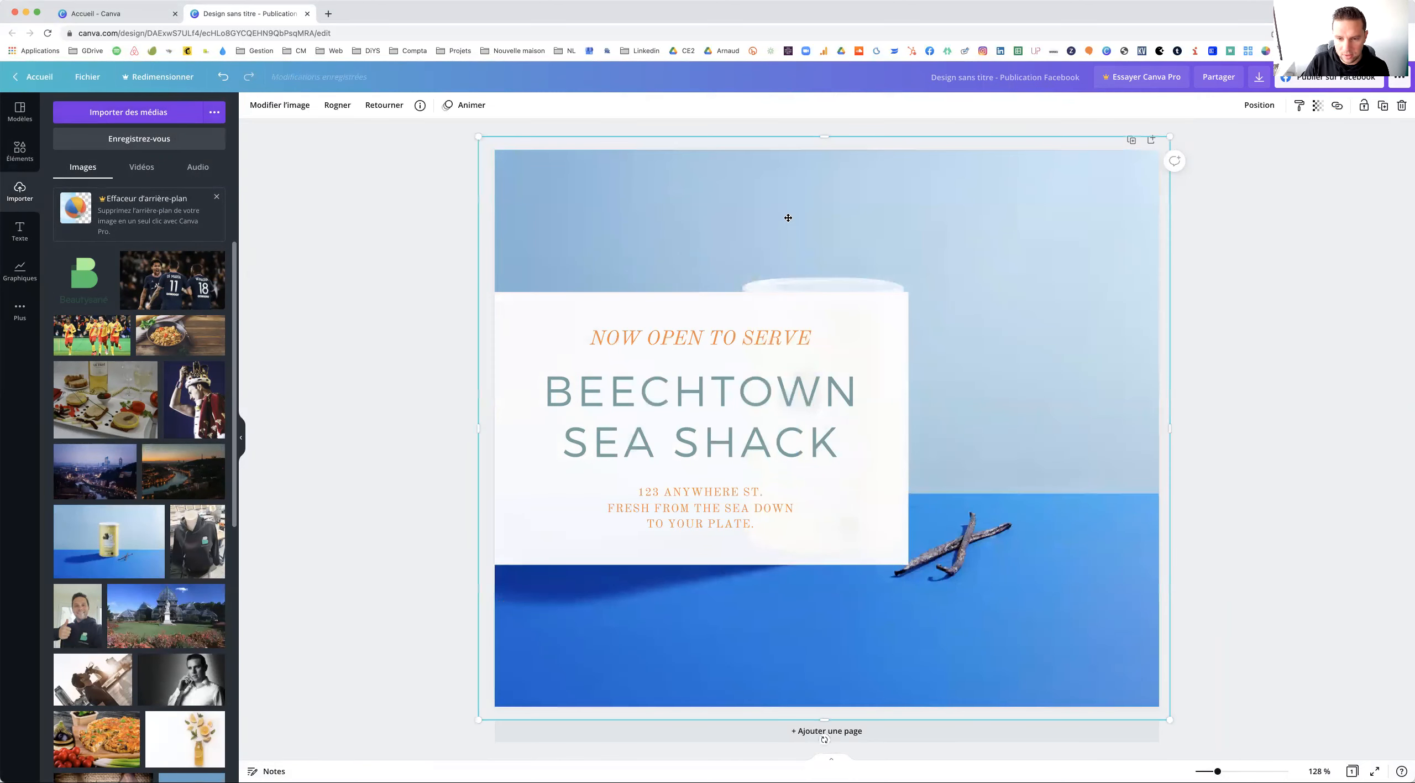
# Shift the tin photo rightward within its frame and enlarge it so more of the tin clears the white text box
pyautogui.doubleClick(788, 217)
pyautogui.moveTo(682, 259); pyautogui.dragTo(1021, 260)
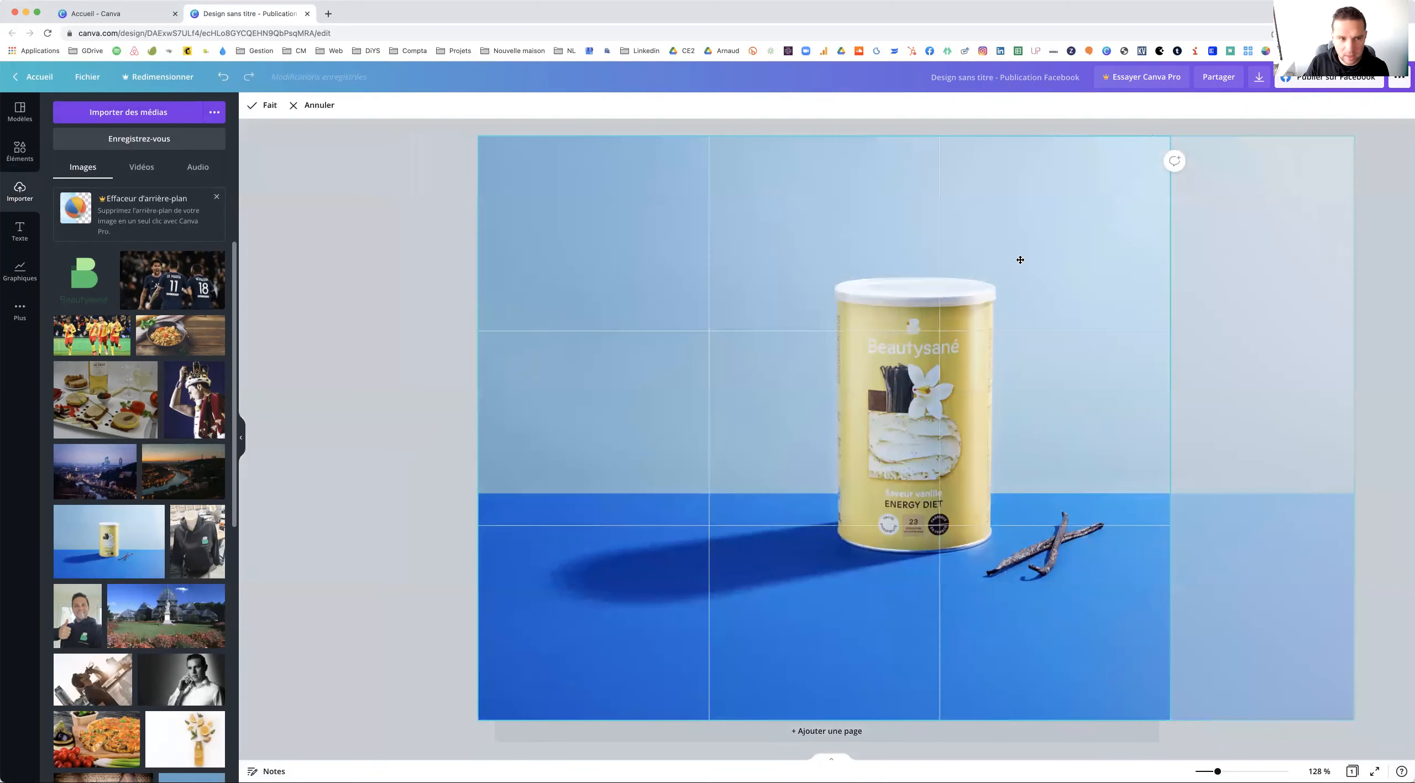
pyautogui.click(270, 106)
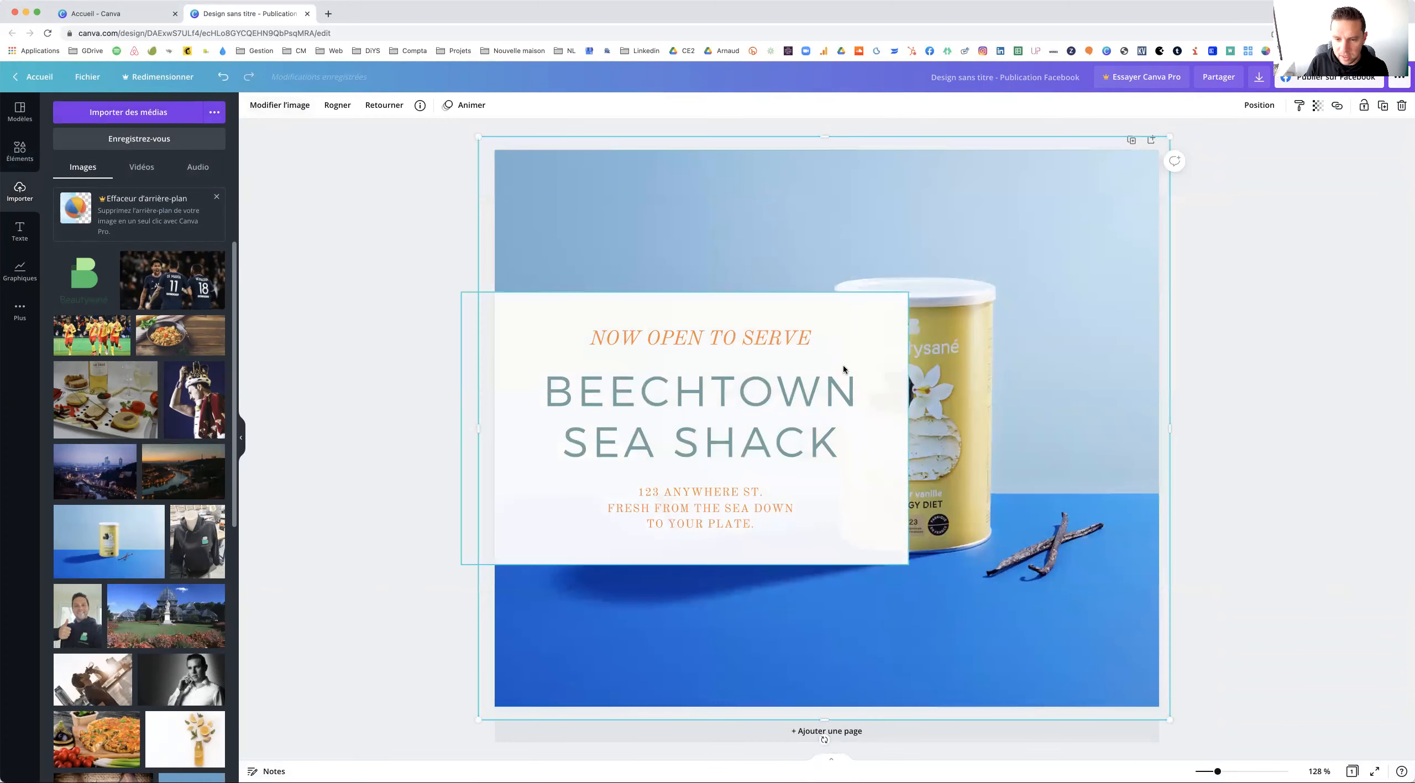
pyautogui.doubleClick(995, 426)
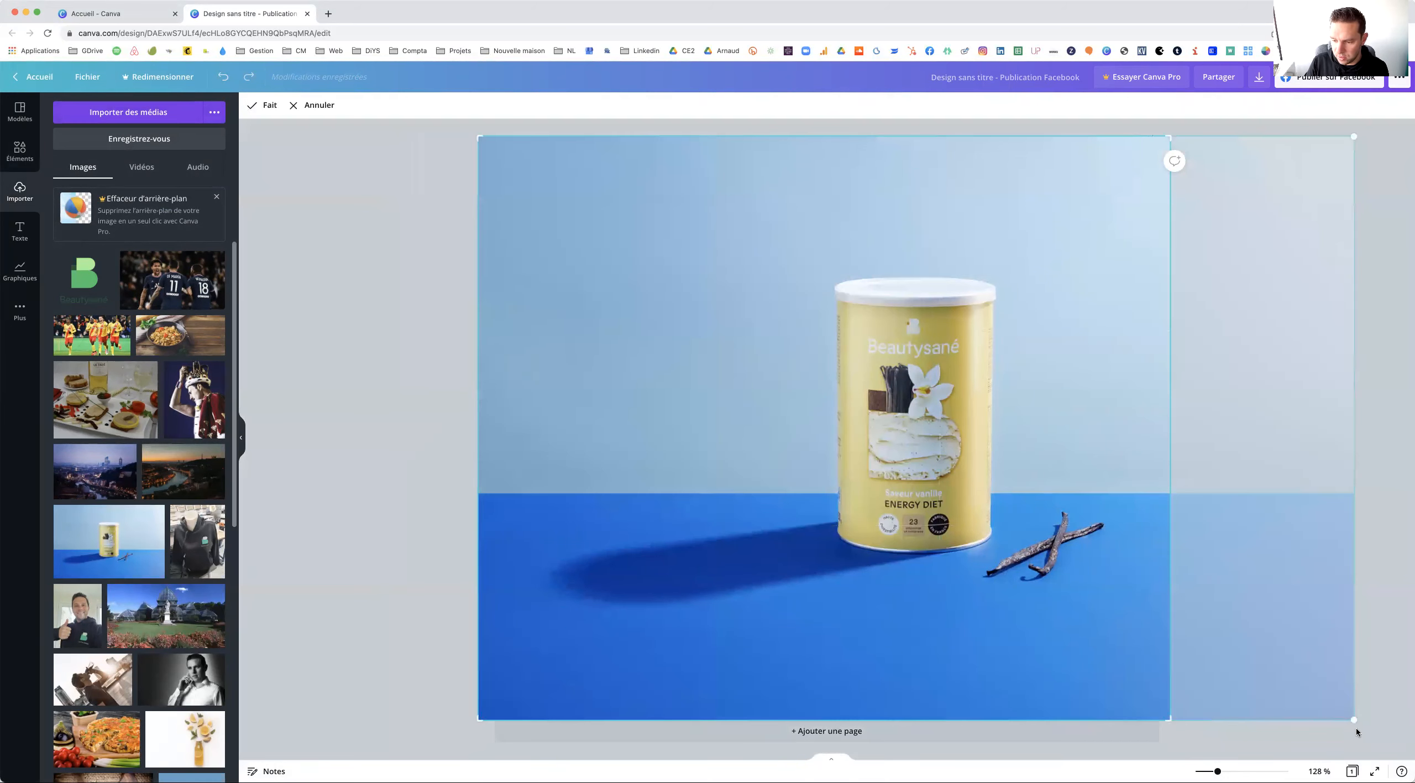
pyautogui.moveTo(1353, 722); pyautogui.dragTo(1414, 780)
pyautogui.scroll(-1, 685, 268)
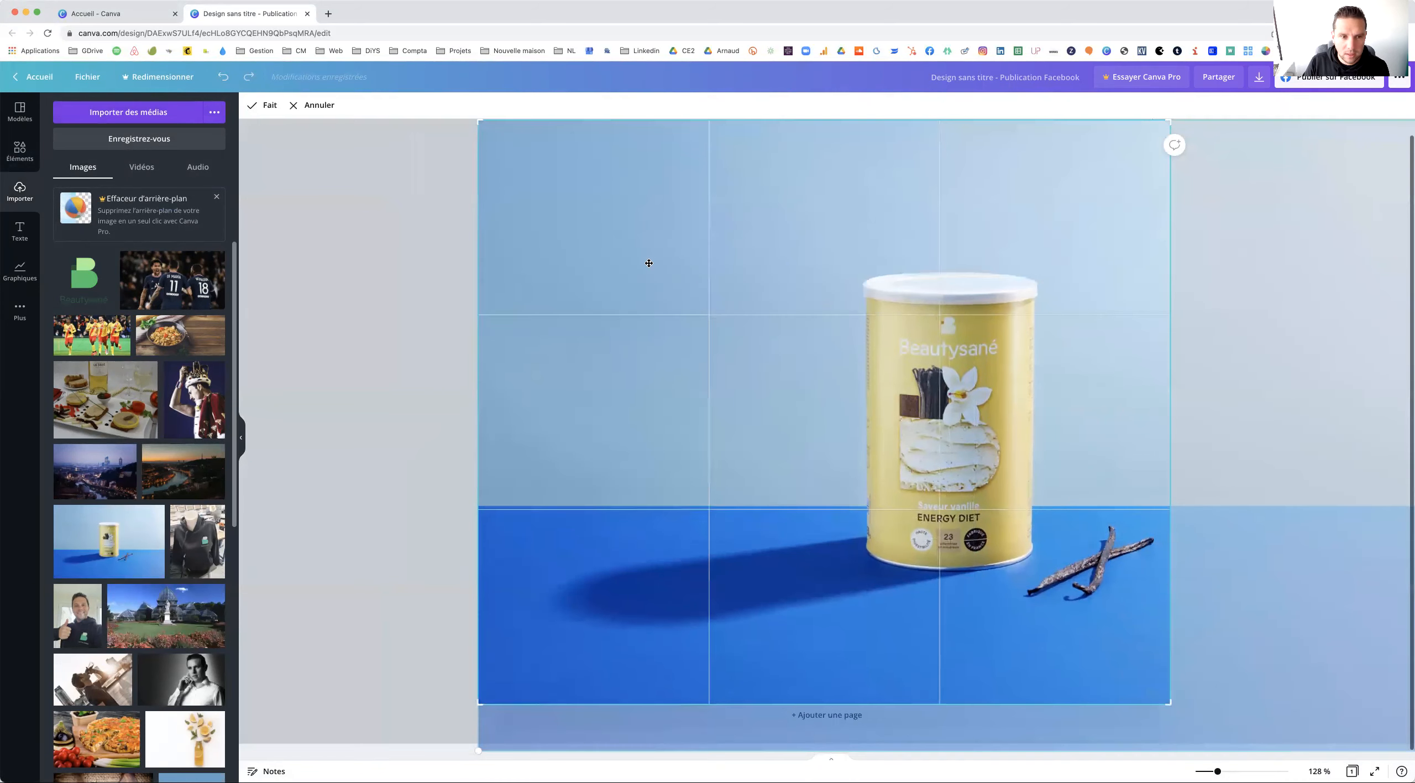
pyautogui.click(269, 110)
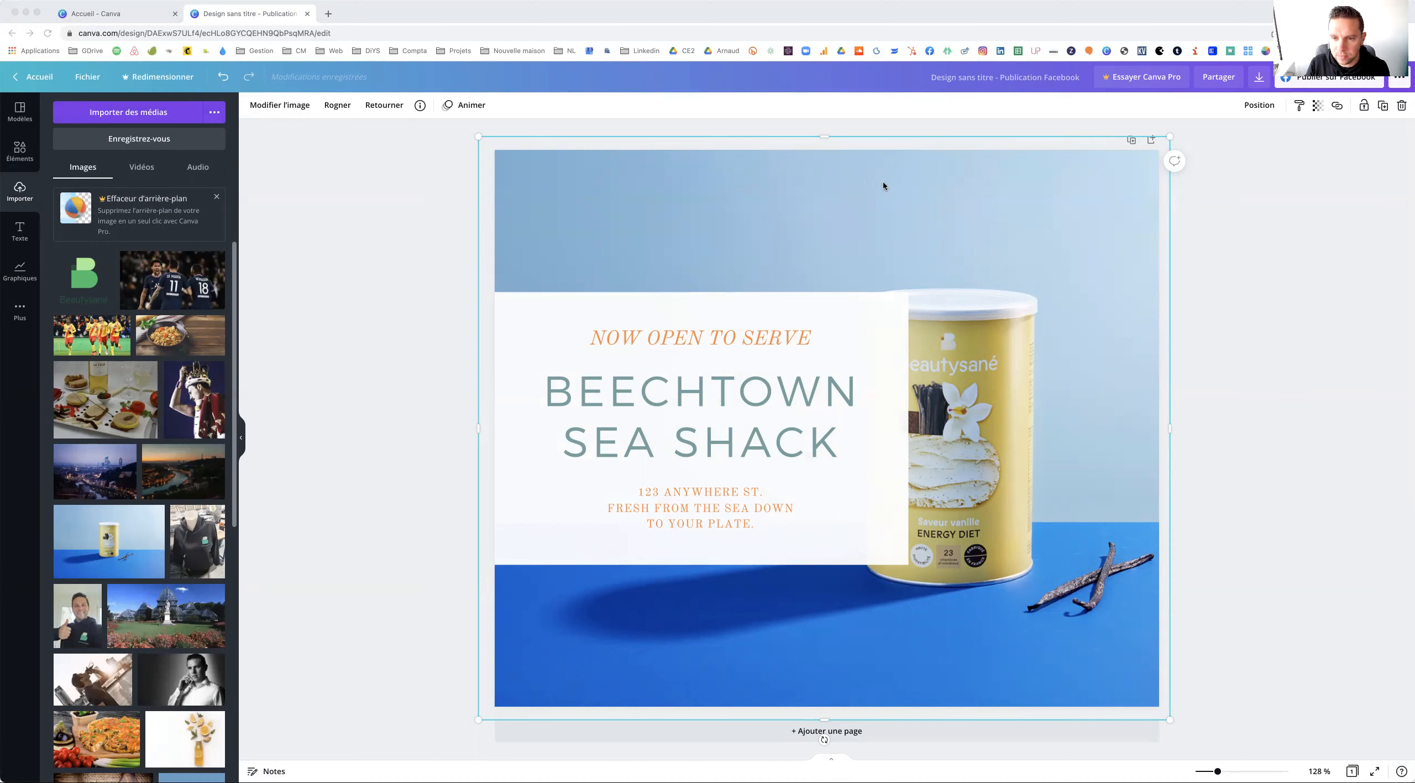
# Upload the omelette photo, make it the design's background image and adjust its position within the frame
pyautogui.moveTo(772, 337); pyautogui.dragTo(152, 308)
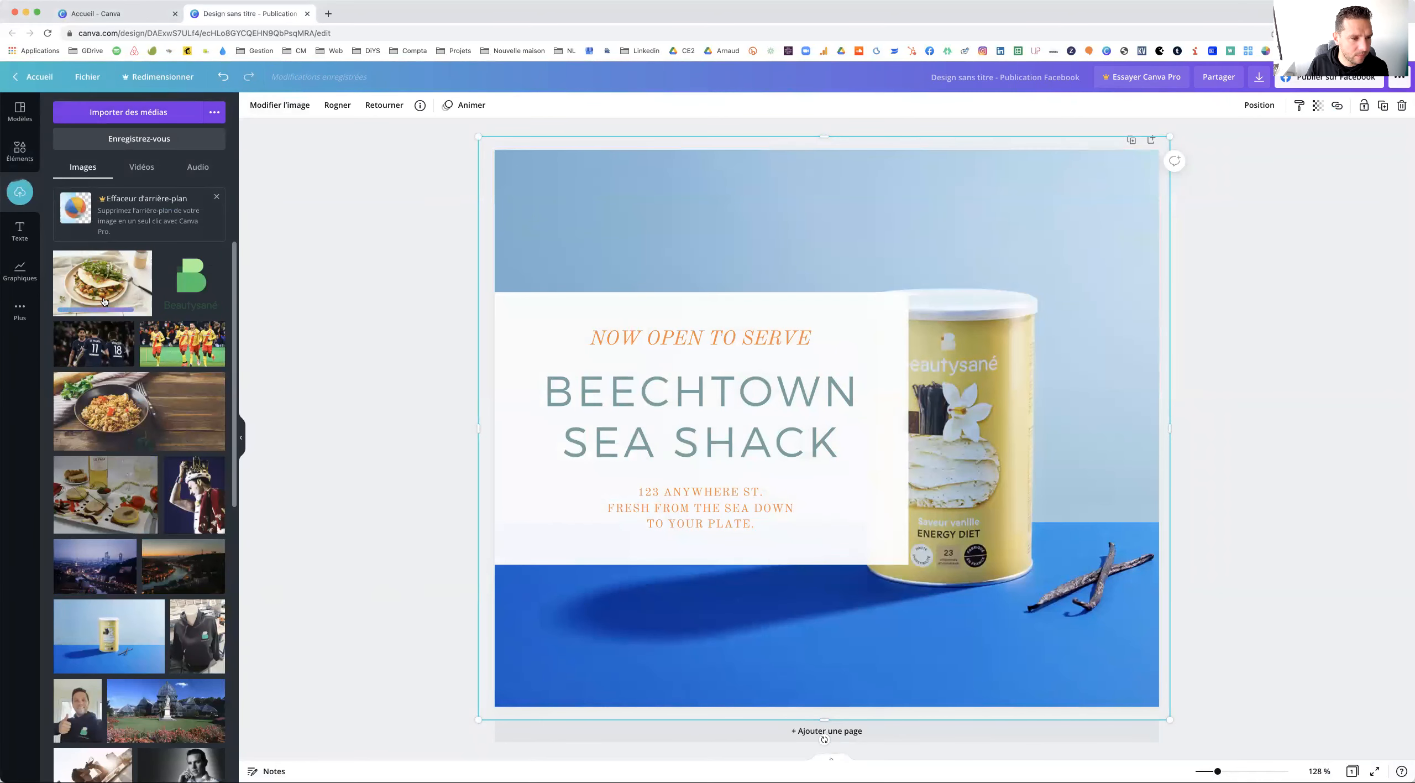
pyautogui.moveTo(104, 301); pyautogui.dragTo(948, 235)
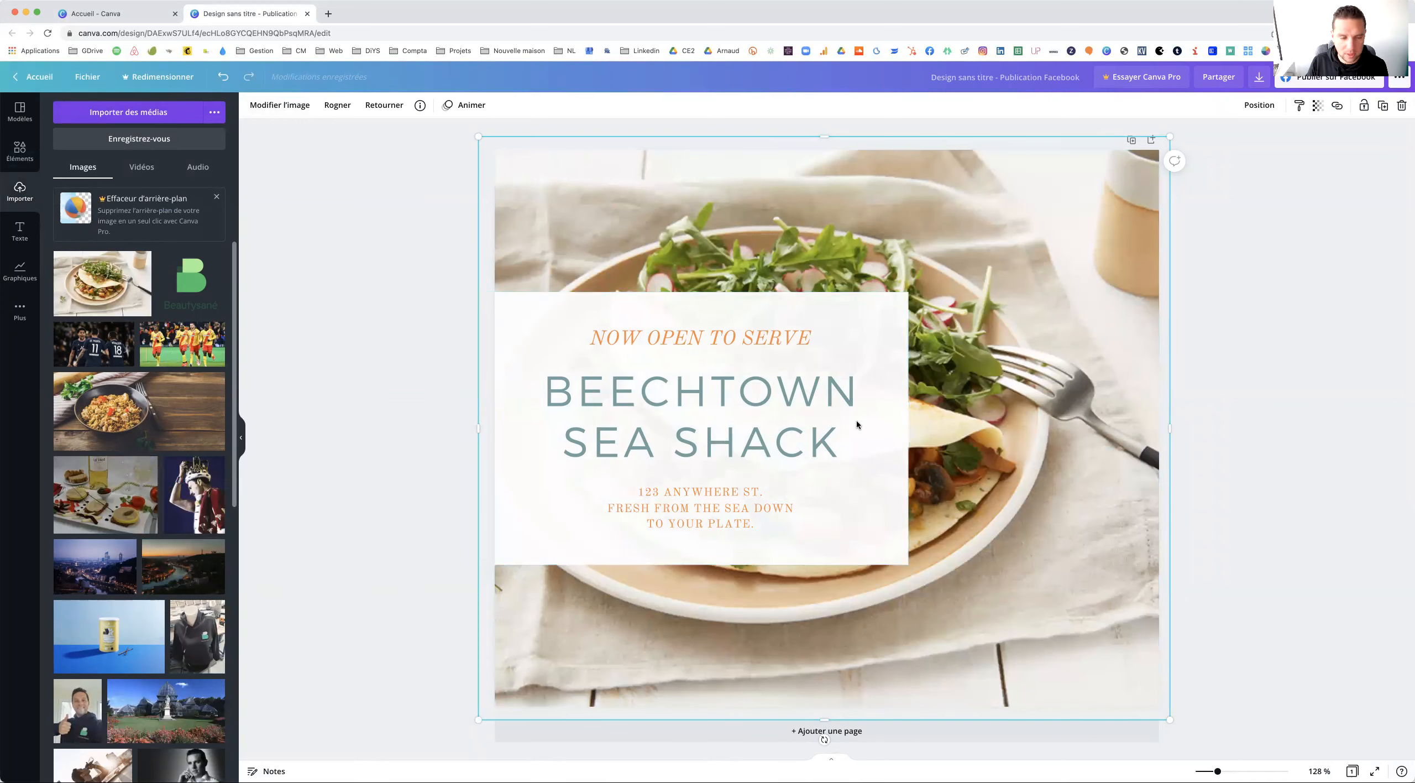
pyautogui.doubleClick(637, 231)
pyautogui.moveTo(943, 362)
pyautogui.mouseDown()
pyautogui.moveTo(1057, 361)
pyautogui.moveTo(947, 363)
pyautogui.mouseUp()
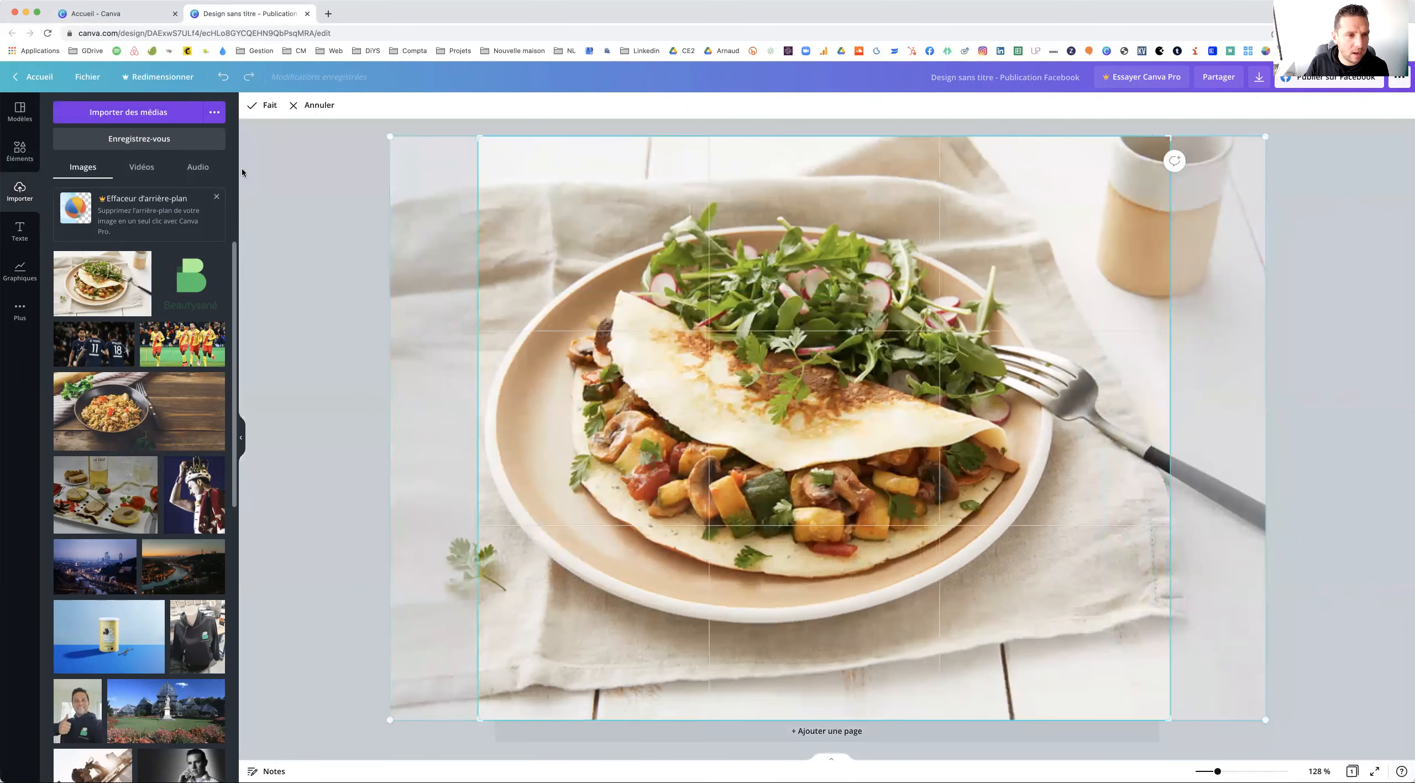
pyautogui.click(267, 106)
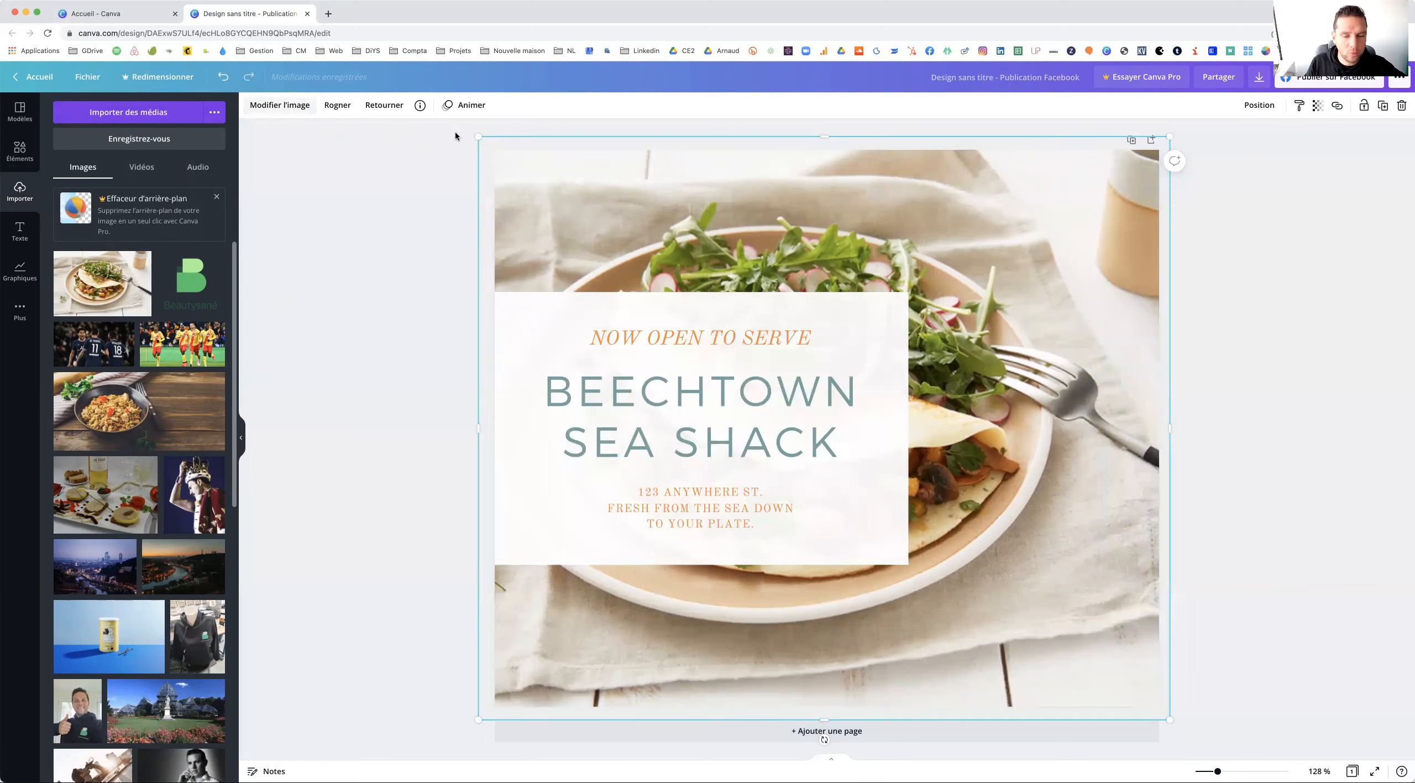
# Lower the omelette photo's contrast to -10
pyautogui.click(297, 113)
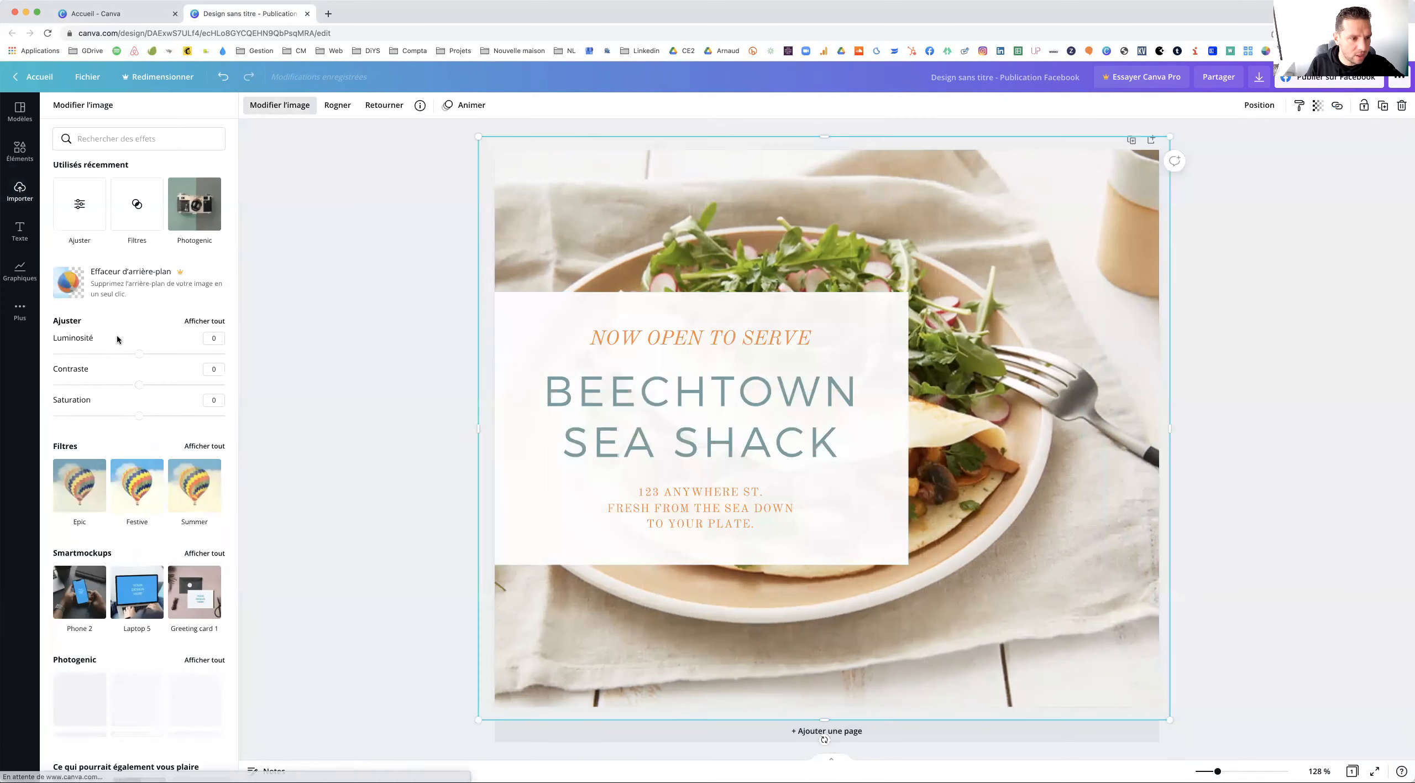
pyautogui.moveTo(151, 357); pyautogui.dragTo(131, 385)
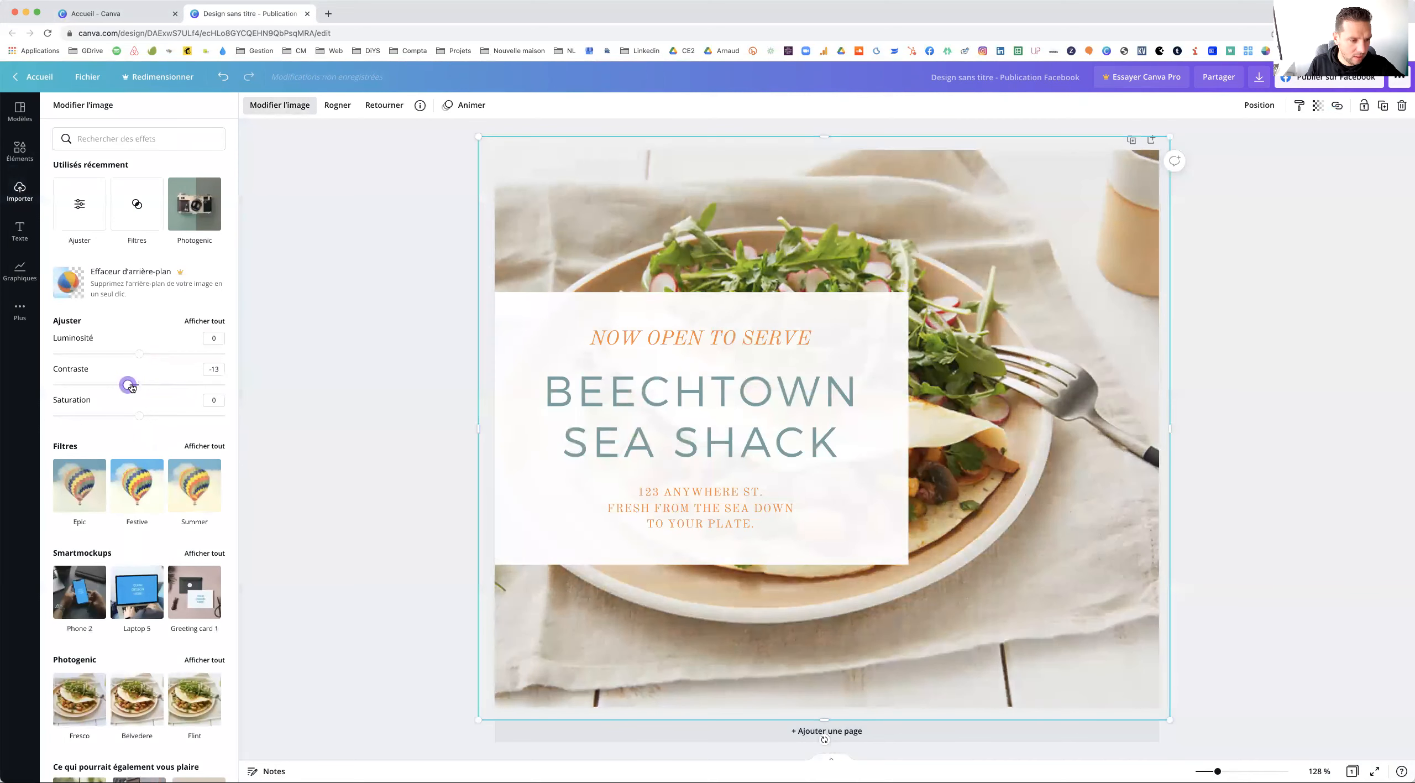
# Try the Photogenic effects Belvedere and Flint on the omelette background photo and keep Fresco
pyautogui.scroll(-2, 171, 604)
pyautogui.scroll(-3, 172, 604)
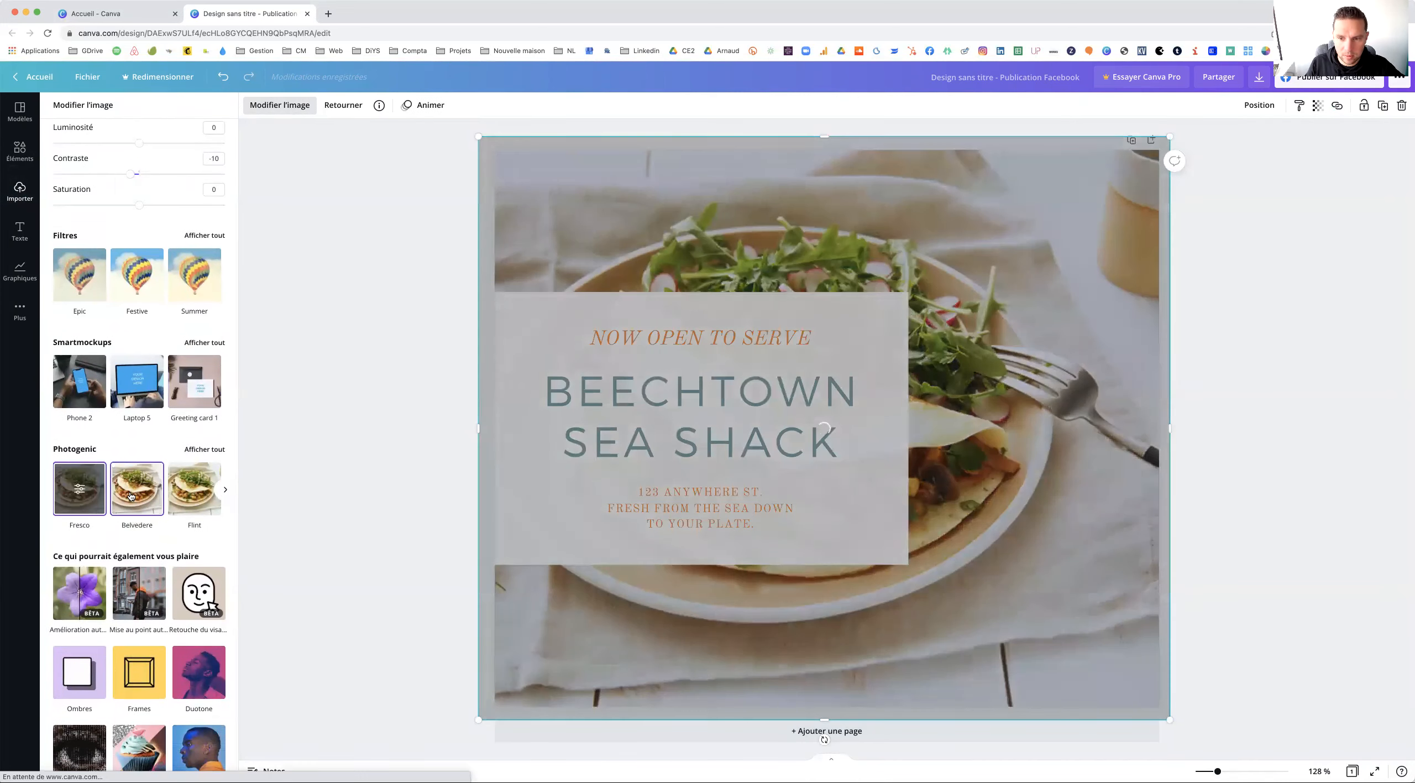
pyautogui.click(137, 490)
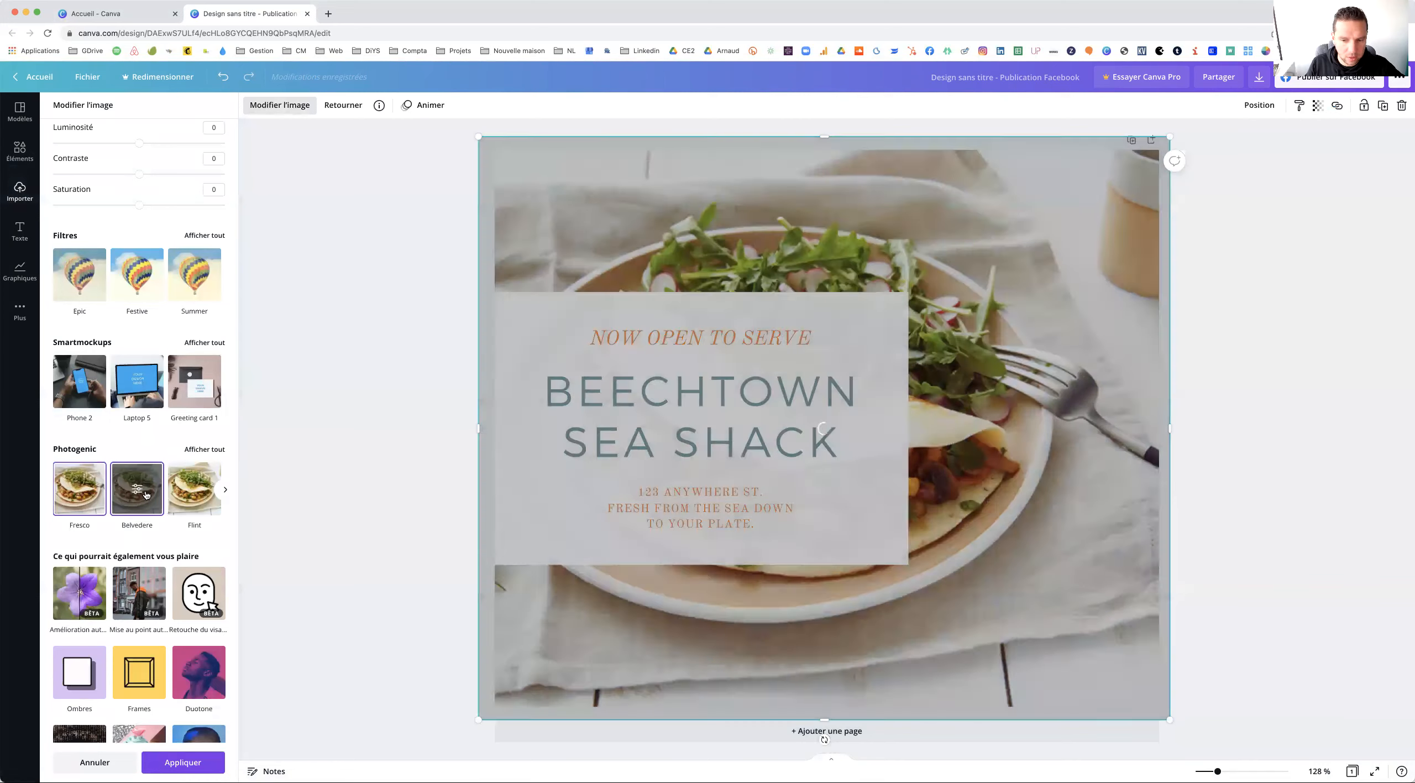
pyautogui.click(79, 489)
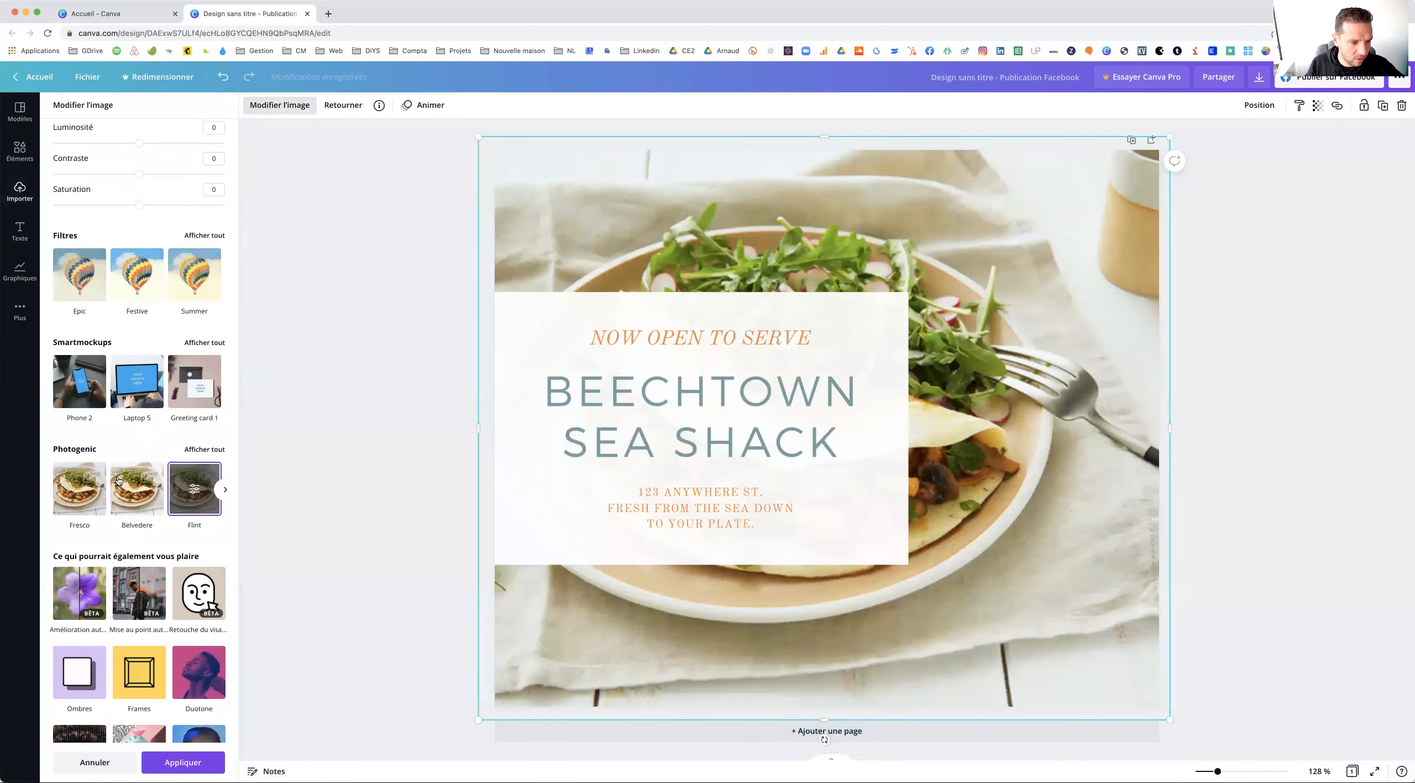
pyautogui.scroll(4, 107, 238)
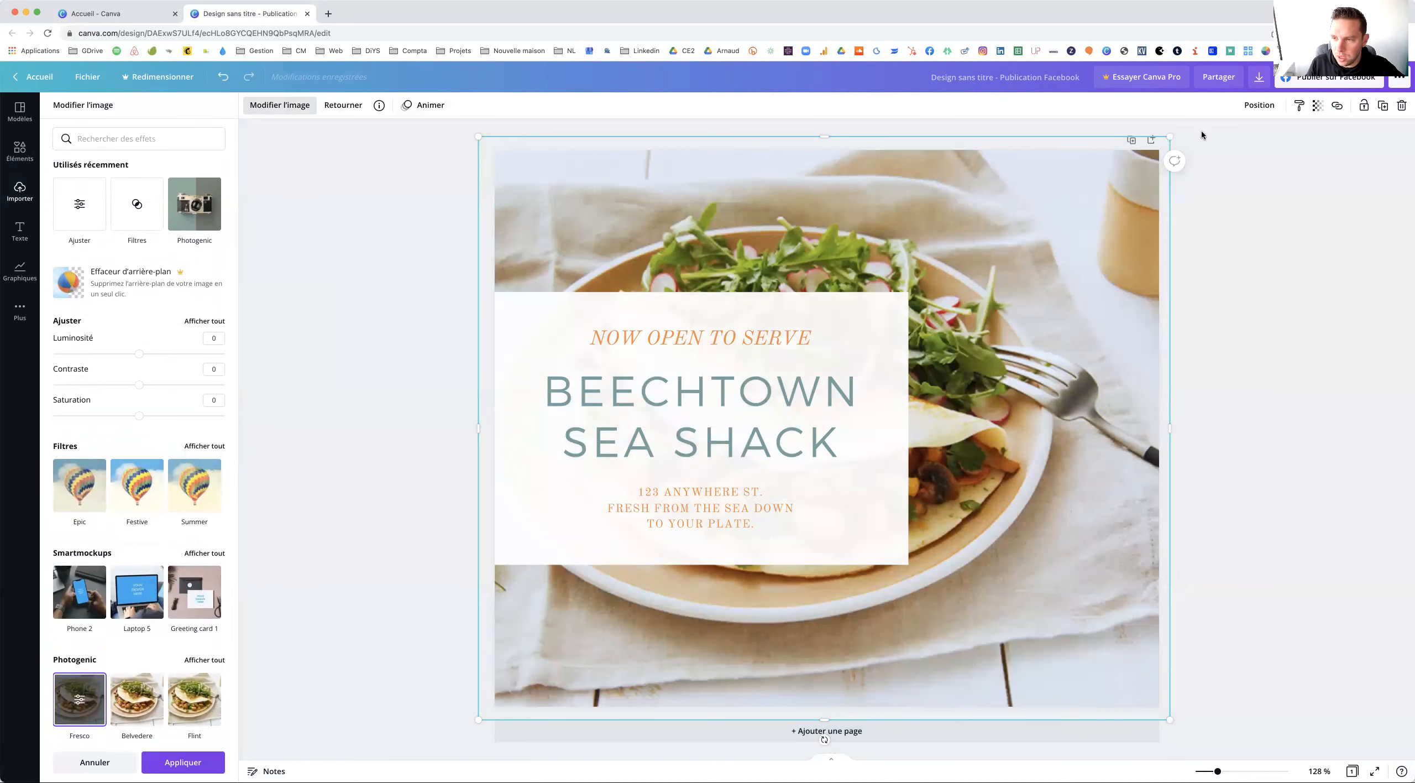
pyautogui.click(327, 224)
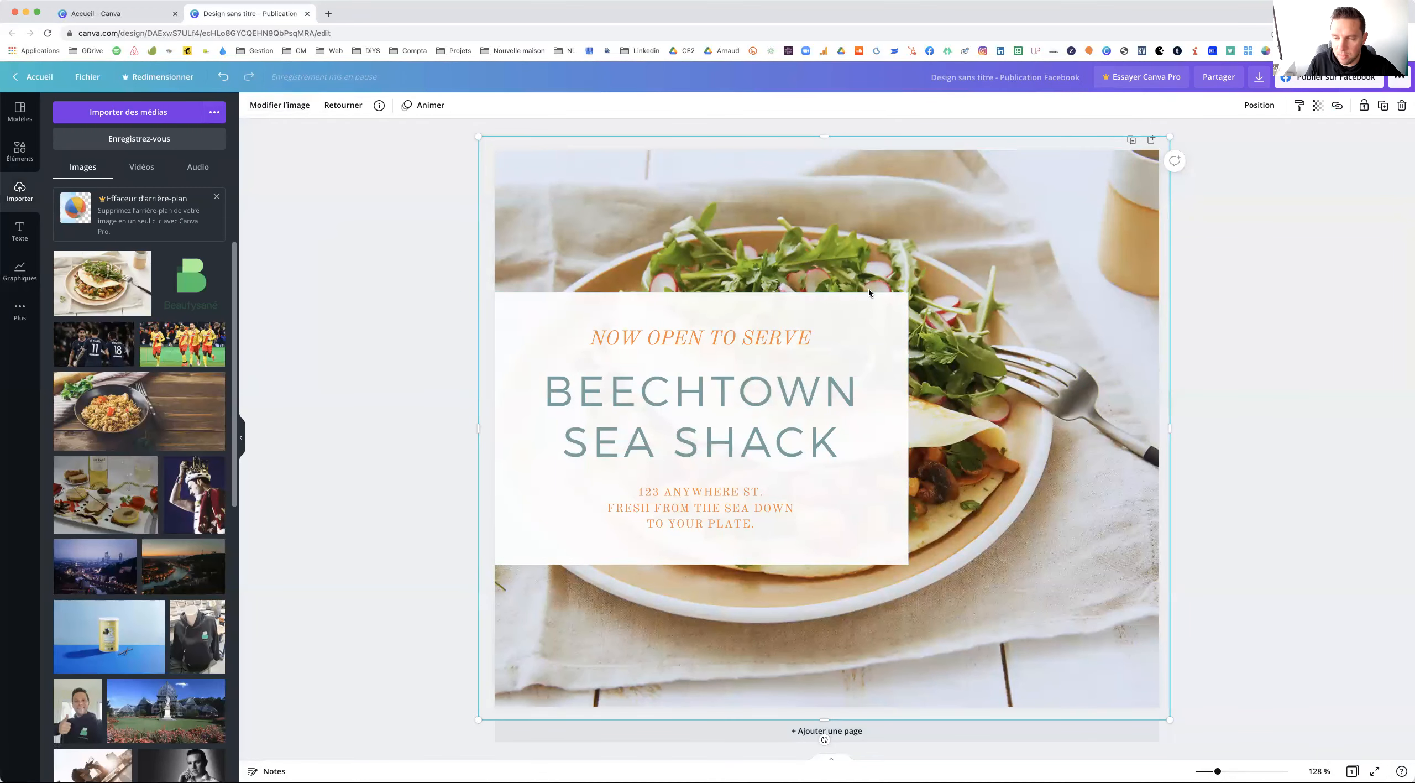
# Examine the font choices and the letter and line spacing options for the template's top text line
pyautogui.click(749, 340)
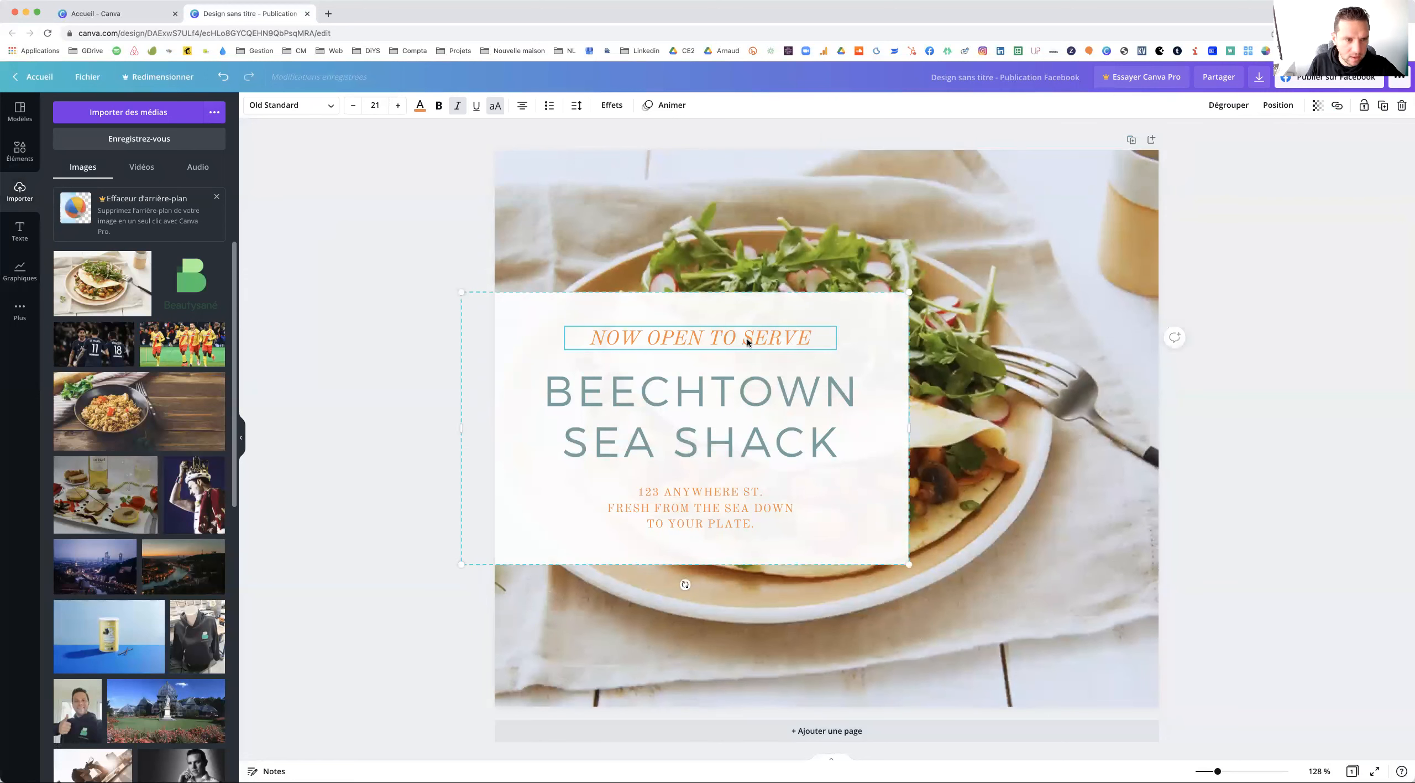
pyautogui.click(799, 398)
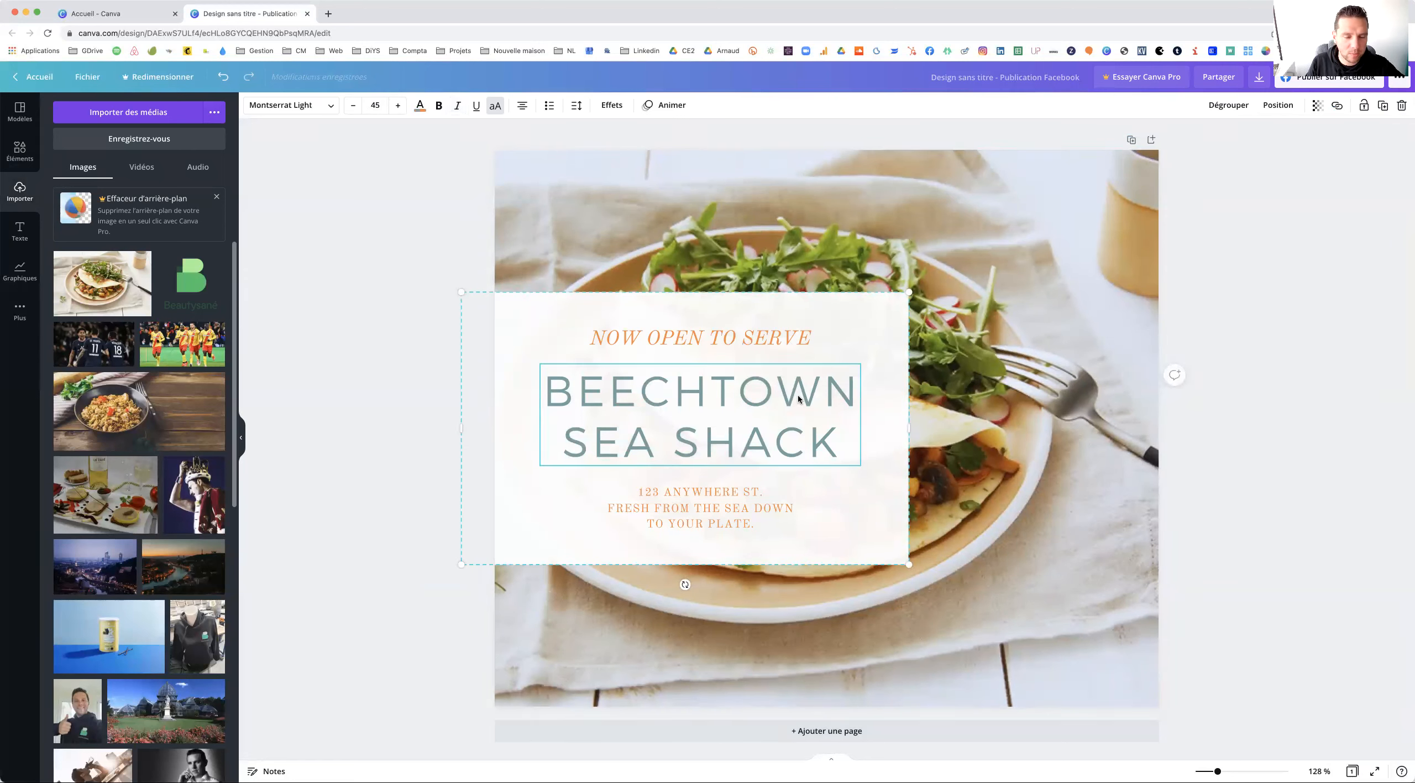
pyautogui.click(750, 339)
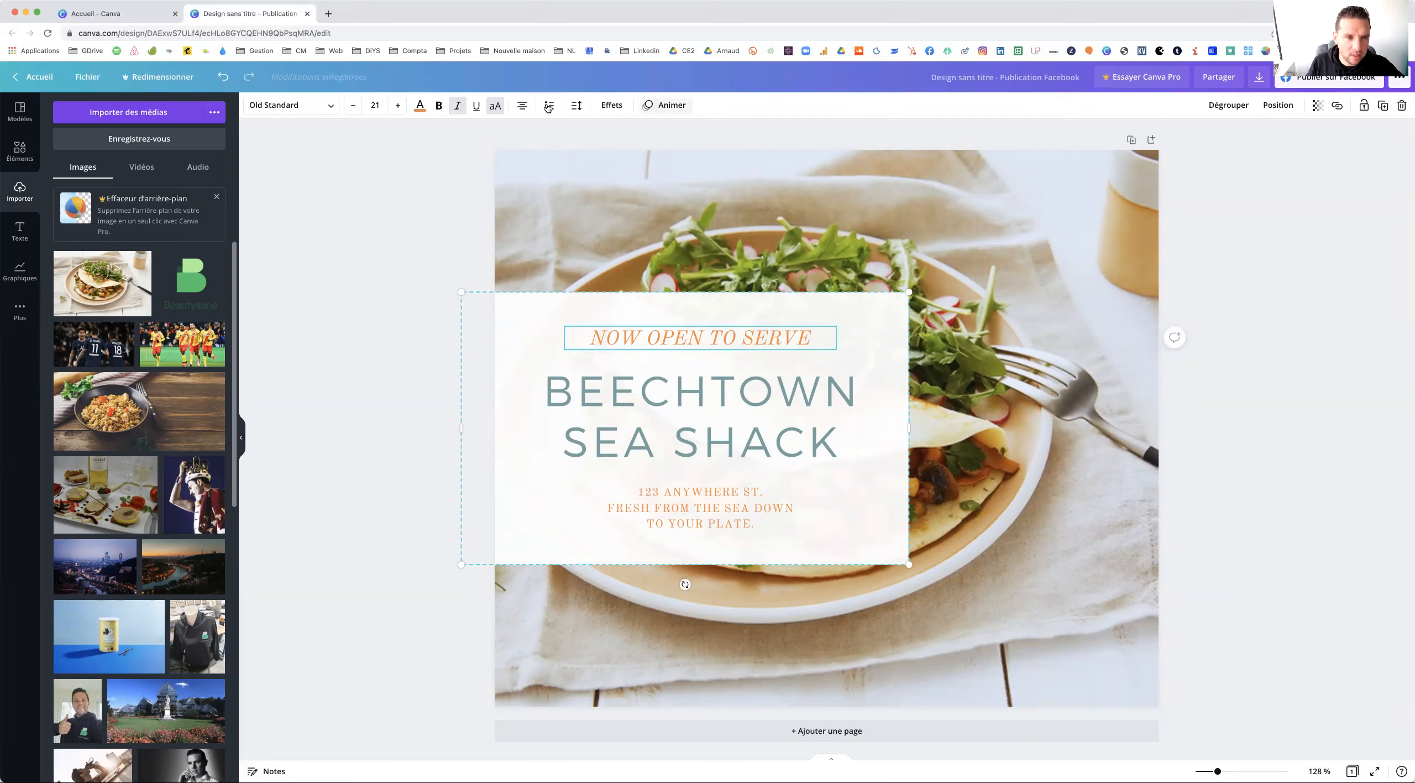
pyautogui.click(281, 108)
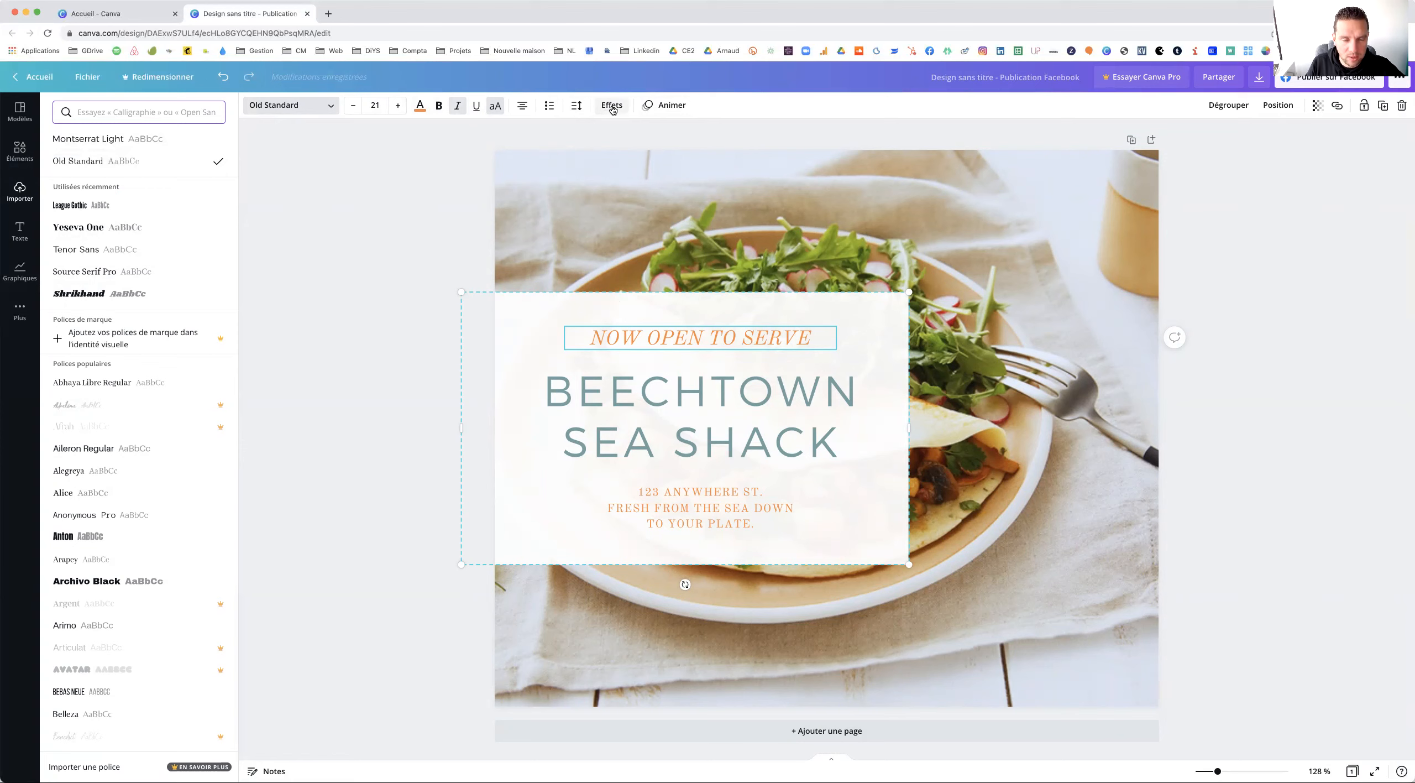
pyautogui.click(576, 105)
pyautogui.moveTo(687, 143)
pyautogui.mouseDown()
pyautogui.moveTo(719, 146)
pyautogui.moveTo(687, 144)
pyautogui.mouseUp()
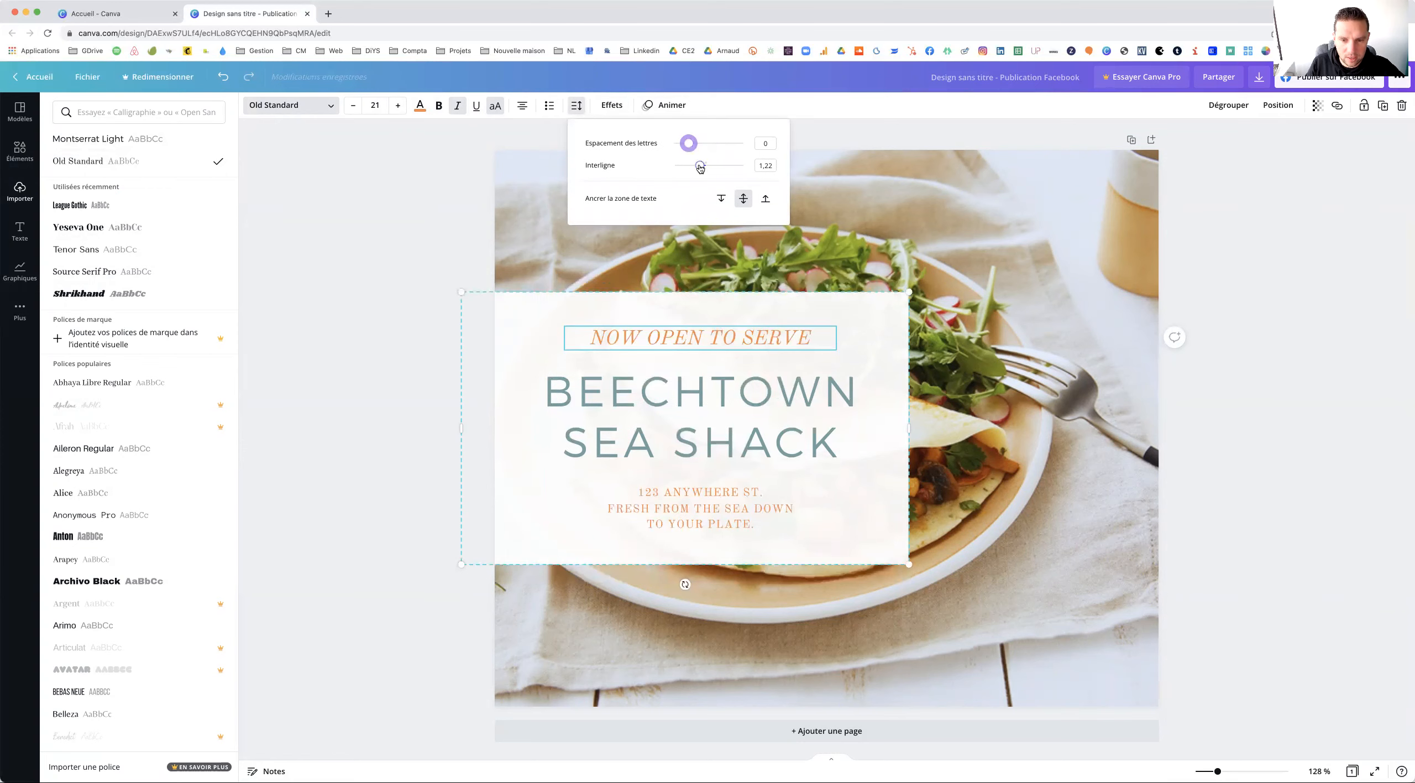
pyautogui.click(758, 110)
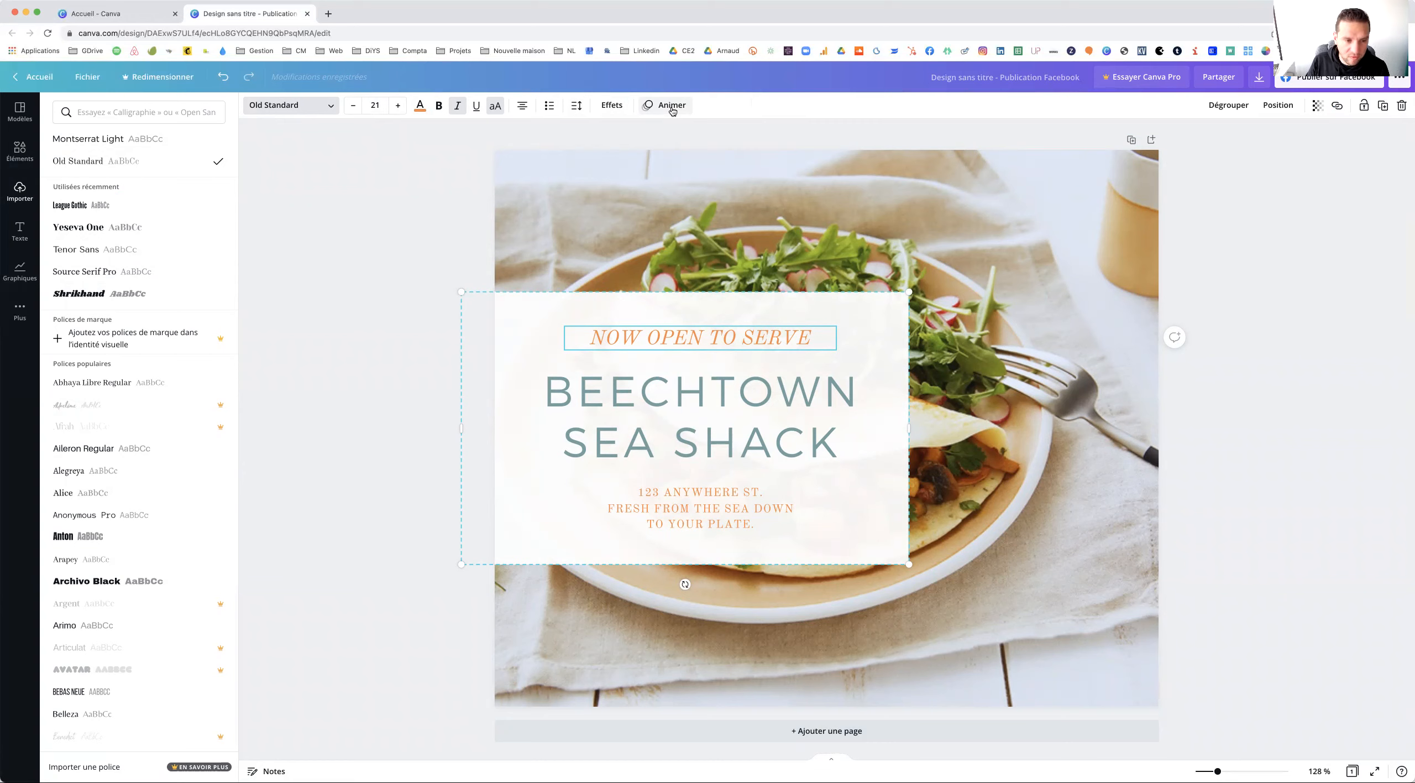
# Remove the italics from the "NOW OPEN TO SERVE" line and replace its text with "CUISINE HEALTHY"
pyautogui.doubleClick(745, 339)
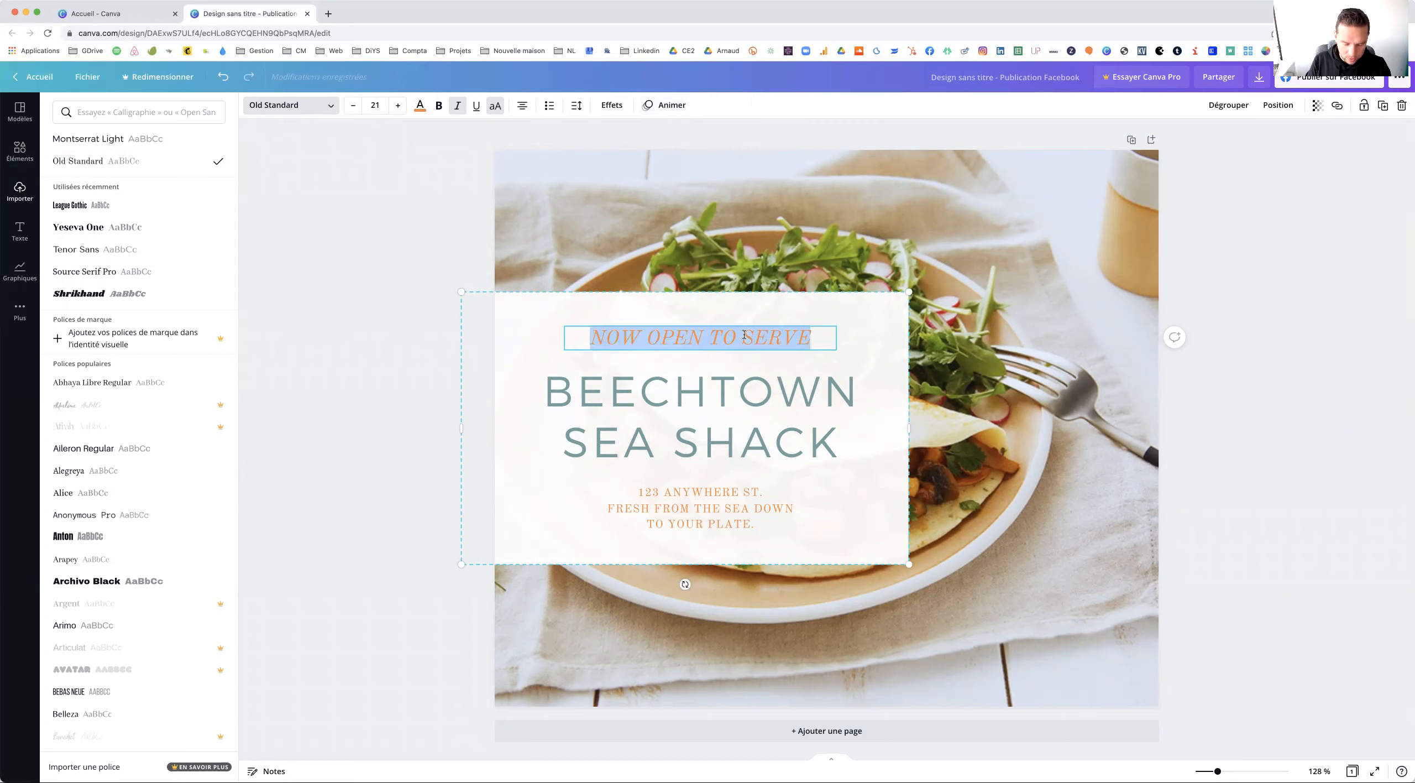
pyautogui.click(457, 106)
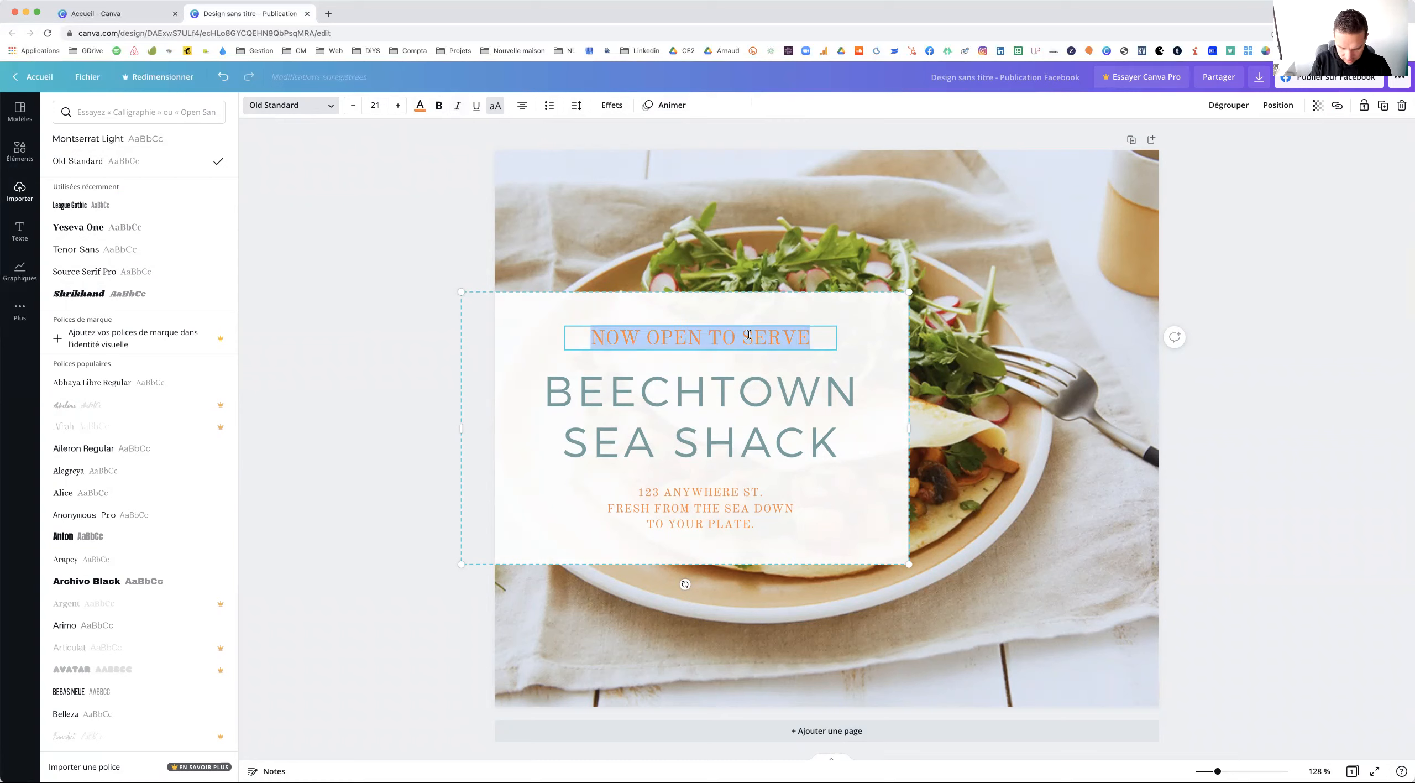
pyautogui.press('BackSpace')
pyautogui.write('CUISINE HEA')
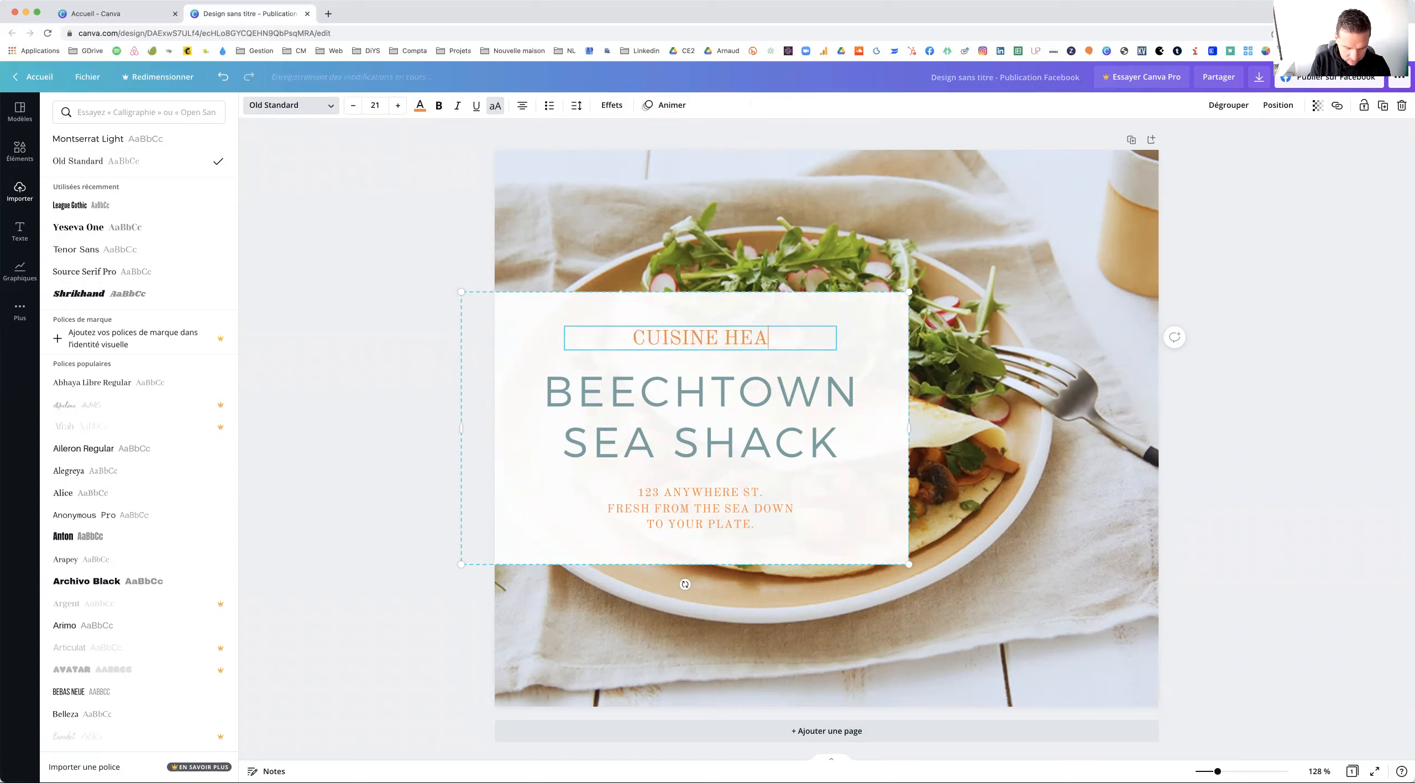
pyautogui.write('LTHY')
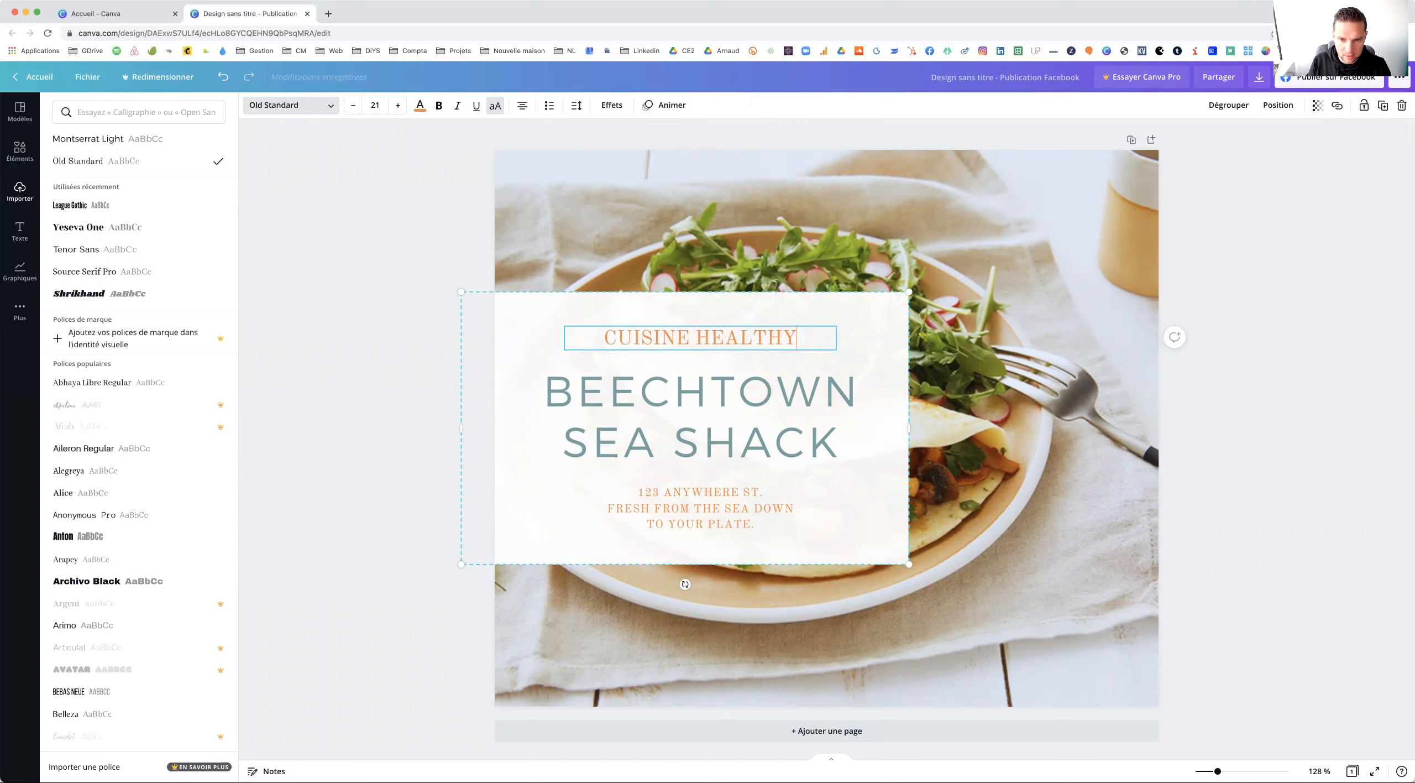
# Replace the main title "BEECHTOWN SEA SHACK" with "WRAP AVEC ENERGY DIET OMELETTE"
pyautogui.doubleClick(741, 393)
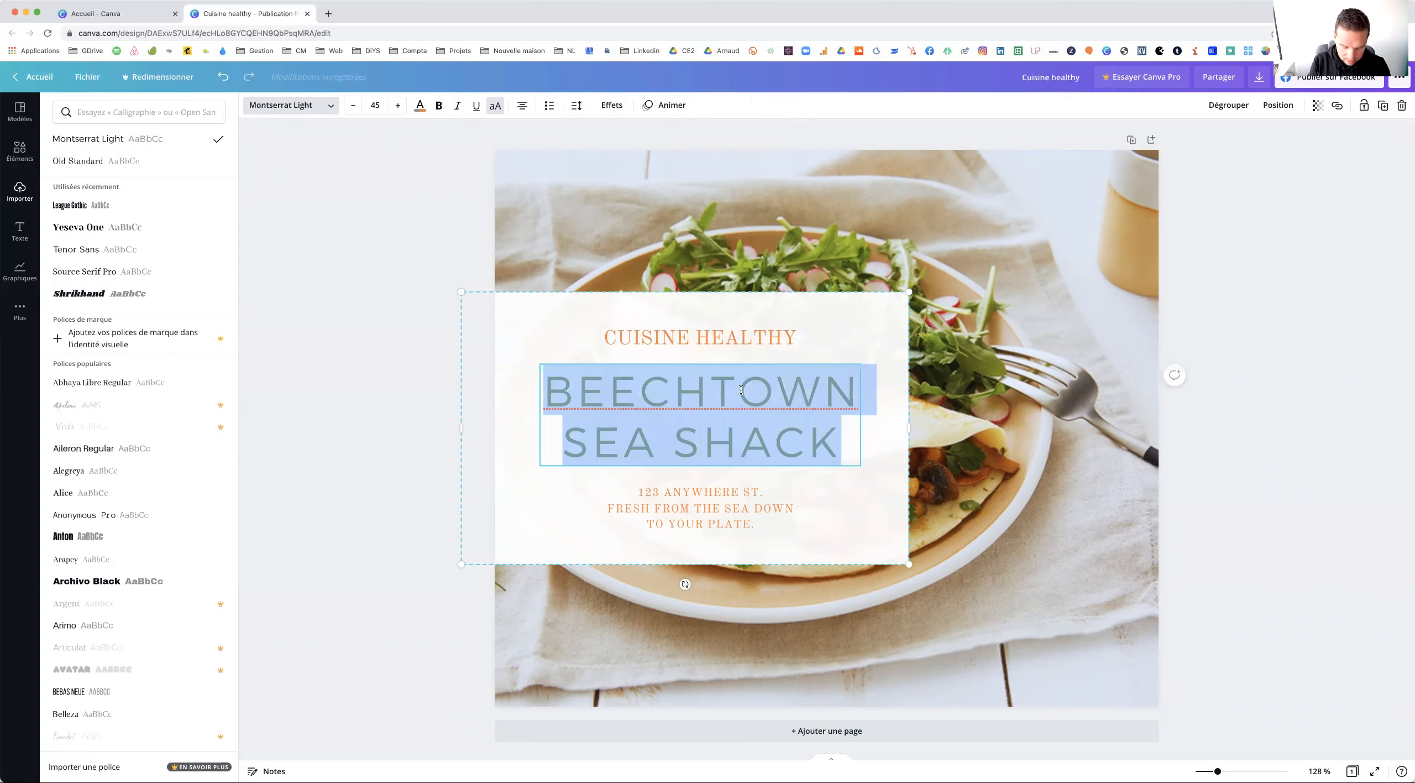
pyautogui.write('WRAP')
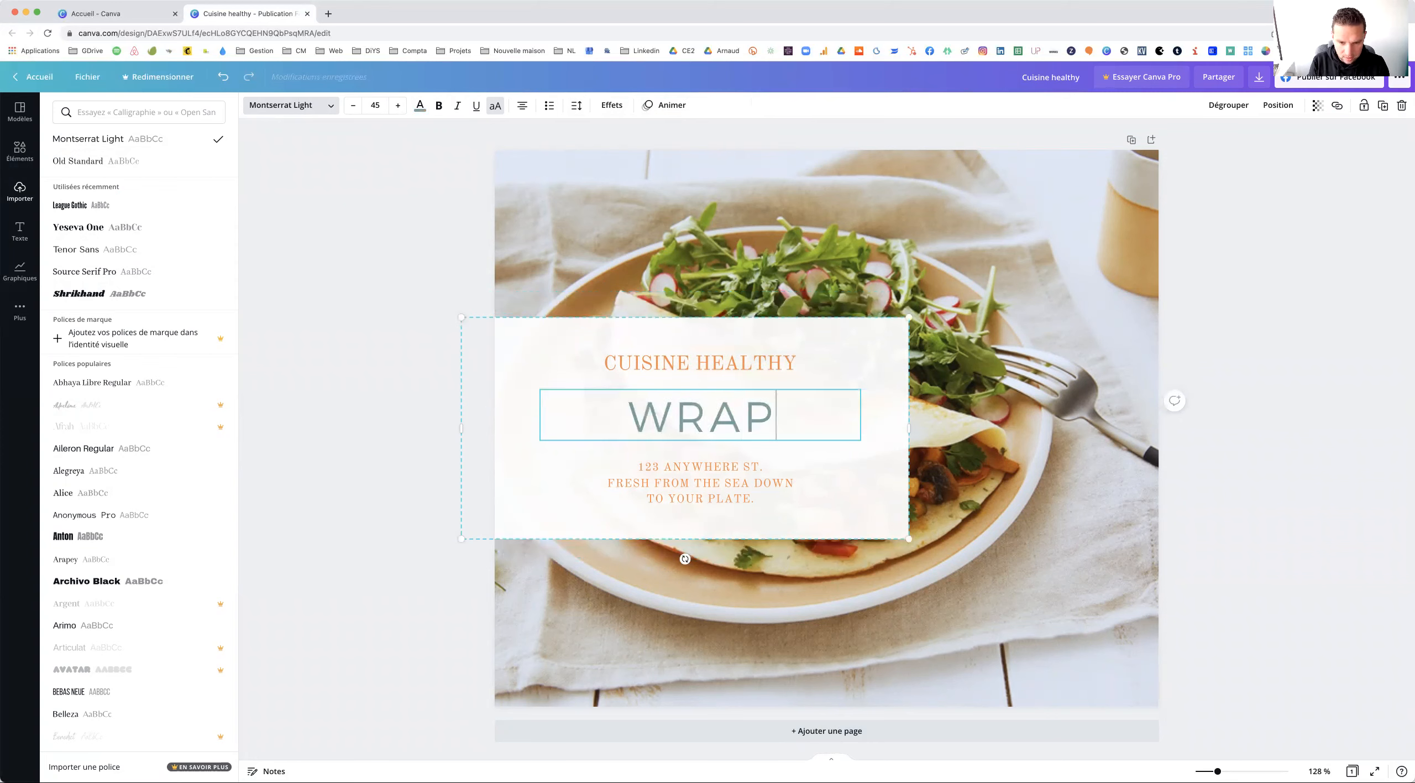
pyautogui.write(' AVEVC')
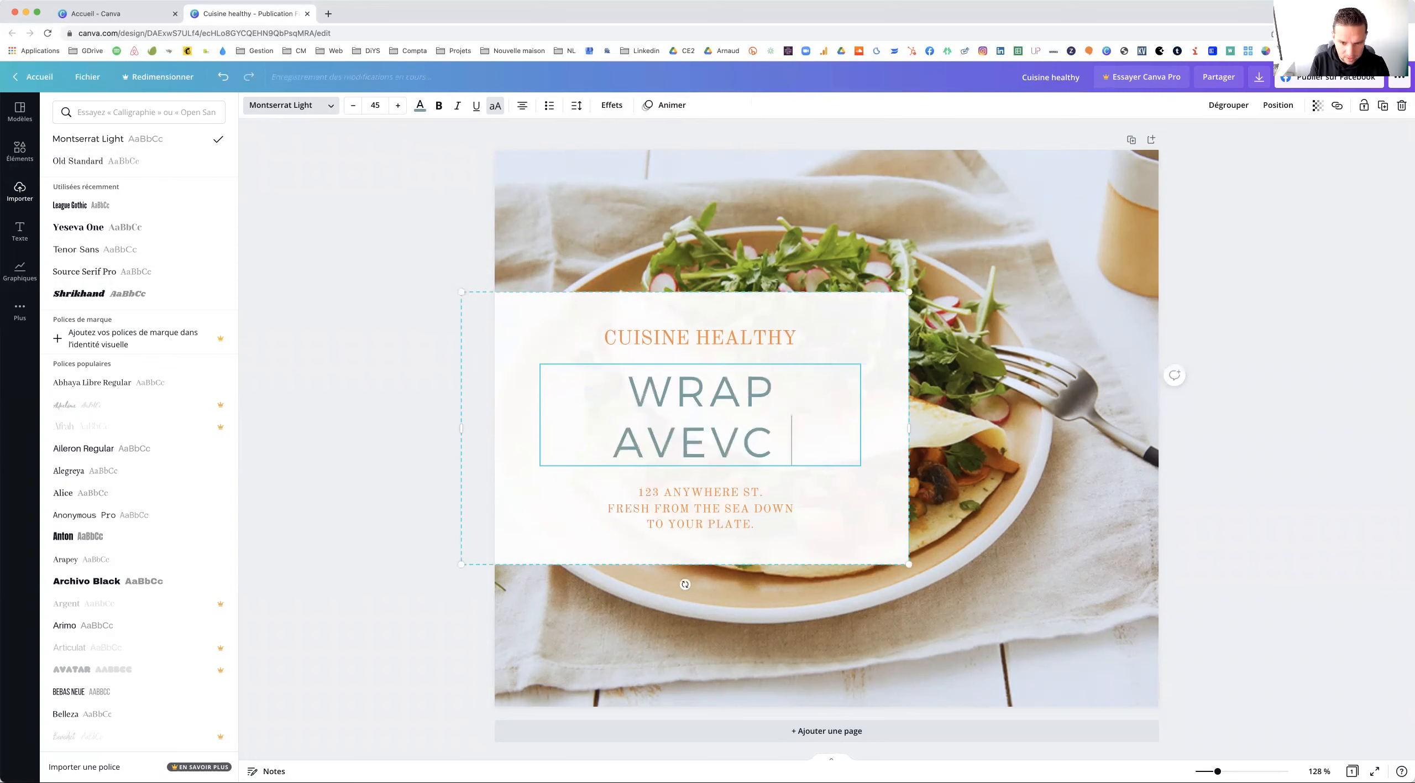
pyautogui.press('BackSpace')
pyautogui.press('BackSpace')
pyautogui.press('BackSpace')
pyautogui.press('BackSpace')
pyautogui.write('C')
pyautogui.press('Return')
pyautogui.press('BackSpace')
pyautogui.press('BackSpace')
pyautogui.write('EC')
pyautogui.press('Return')
pyautogui.write('E ER')
pyautogui.press('BackSpace')
pyautogui.press('BackSpace')
pyautogui.press('BackSpace')
pyautogui.write('NERGY DIET')
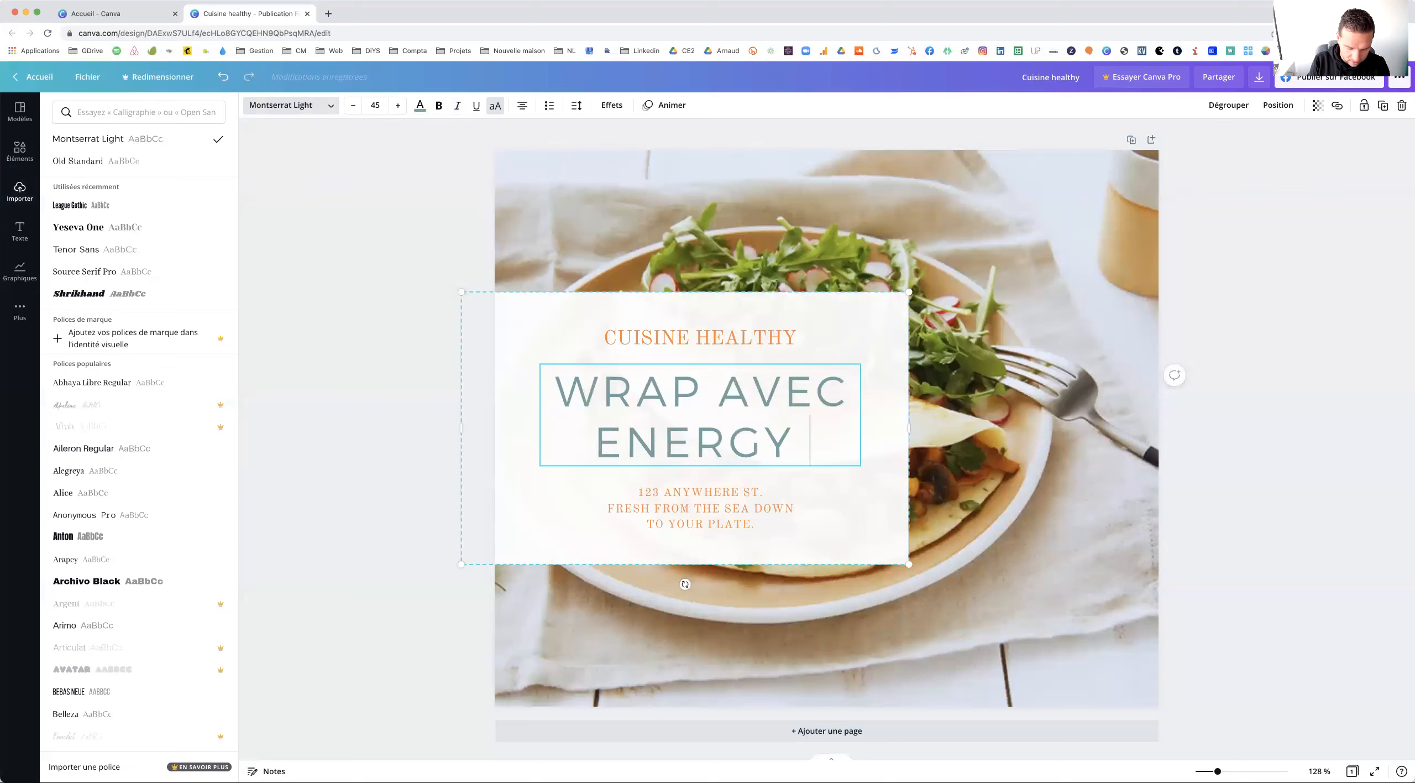
pyautogui.press('Return')
pyautogui.write('OMELRT')
pyautogui.press('BackSpace')
pyautogui.press('BackSpace')
pyautogui.write('ETTE')
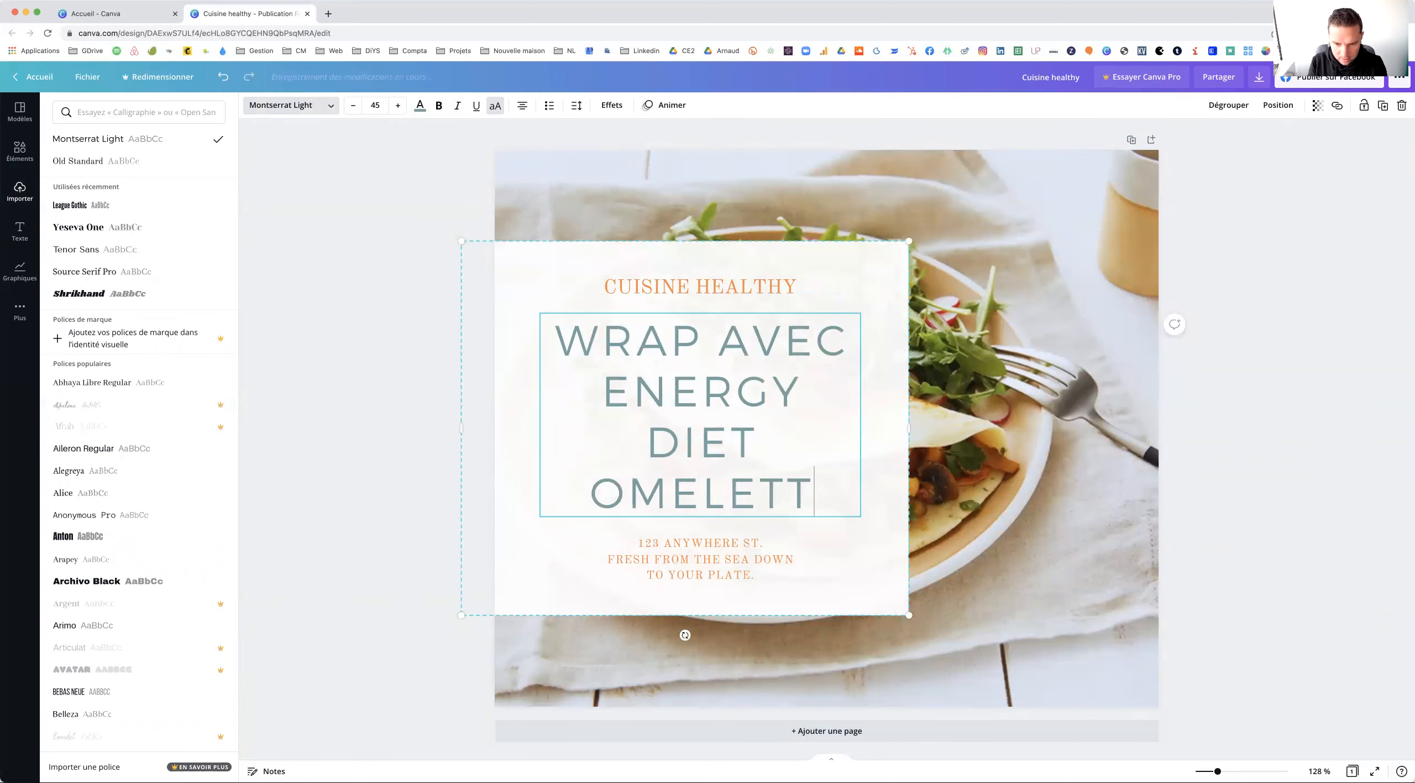
# Reduce the font size of the whole main title to 41
pyautogui.moveTo(777, 462); pyautogui.dragTo(545, 228)
pyautogui.click(353, 108)
pyautogui.click(353, 108)
pyautogui.click(353, 108)
pyautogui.click(353, 108)
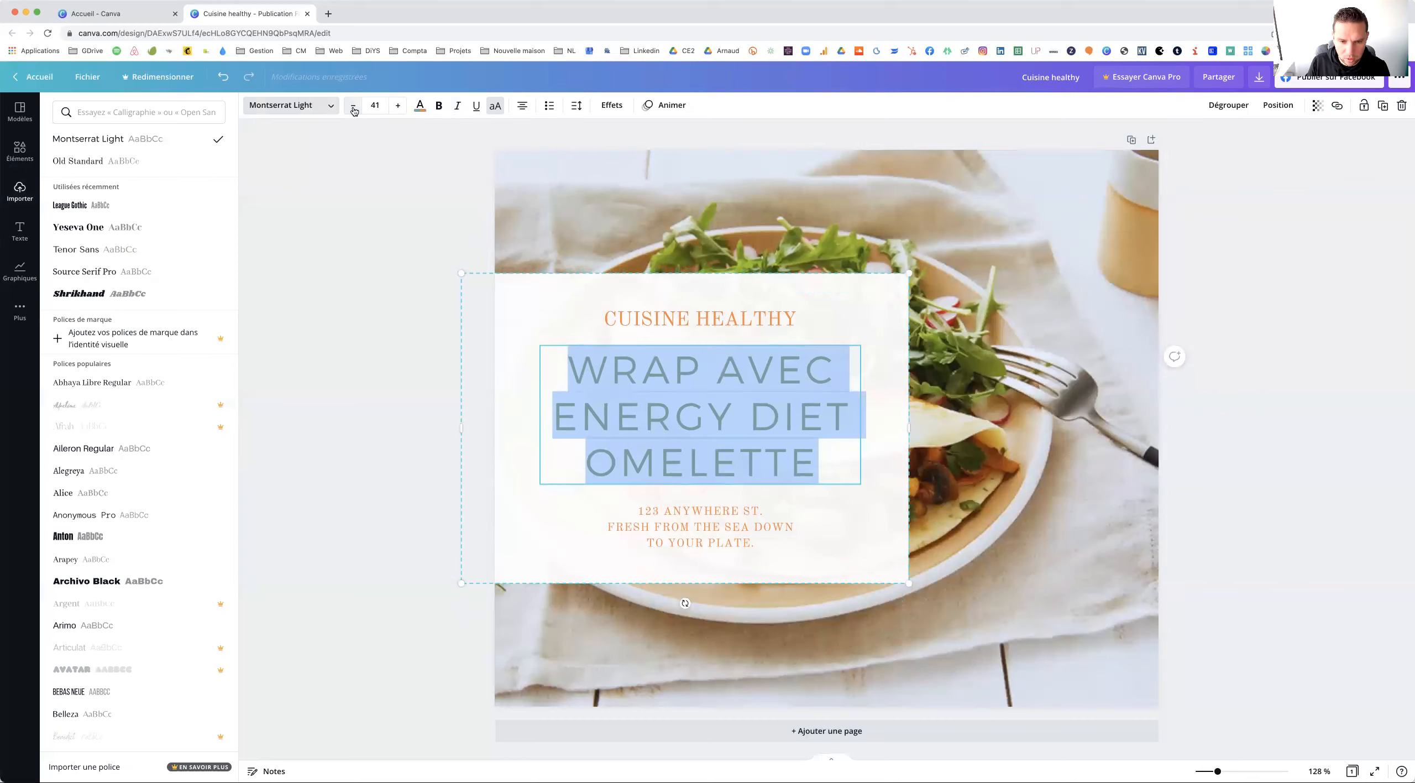
pyautogui.click(392, 231)
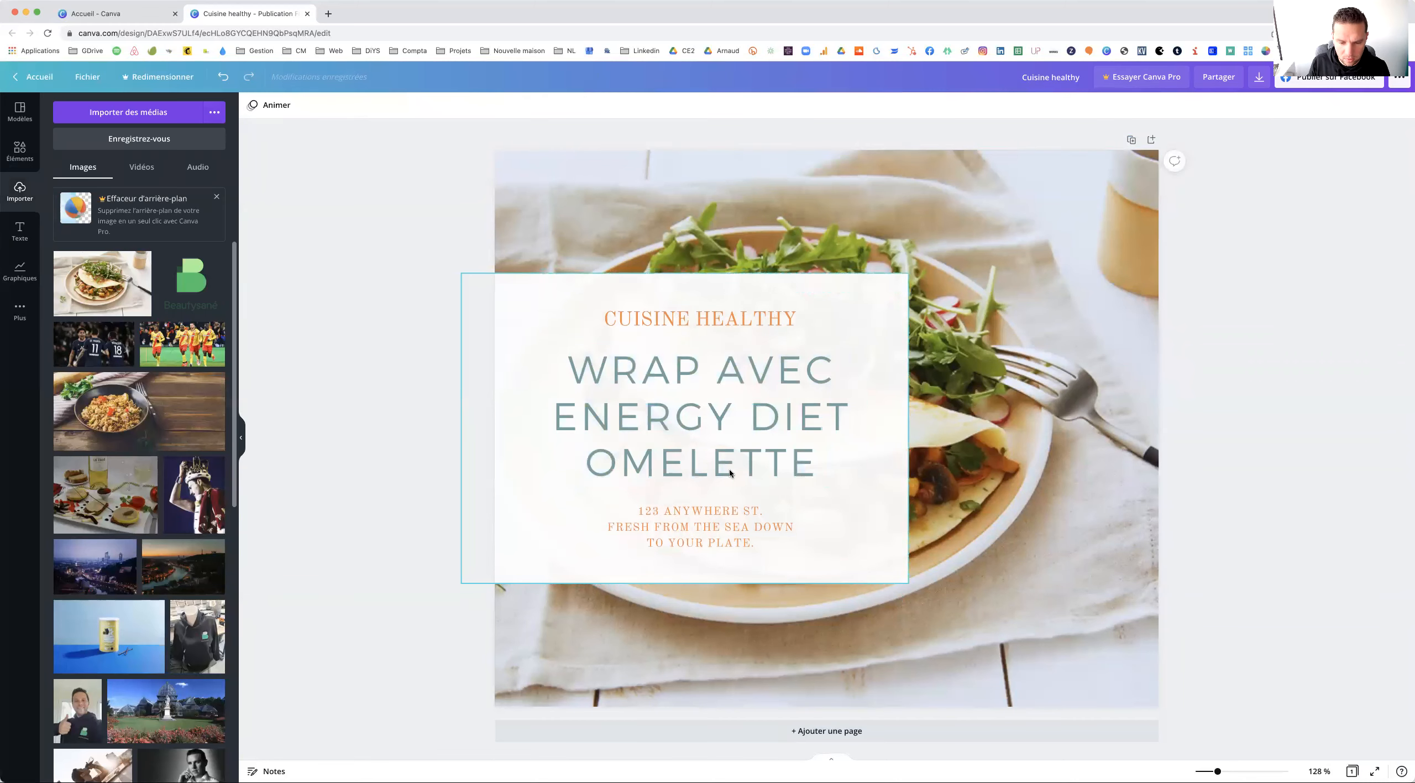
# Replace all of the small address text below the title with "bit.ly/"
pyautogui.tripleClick(733, 528)
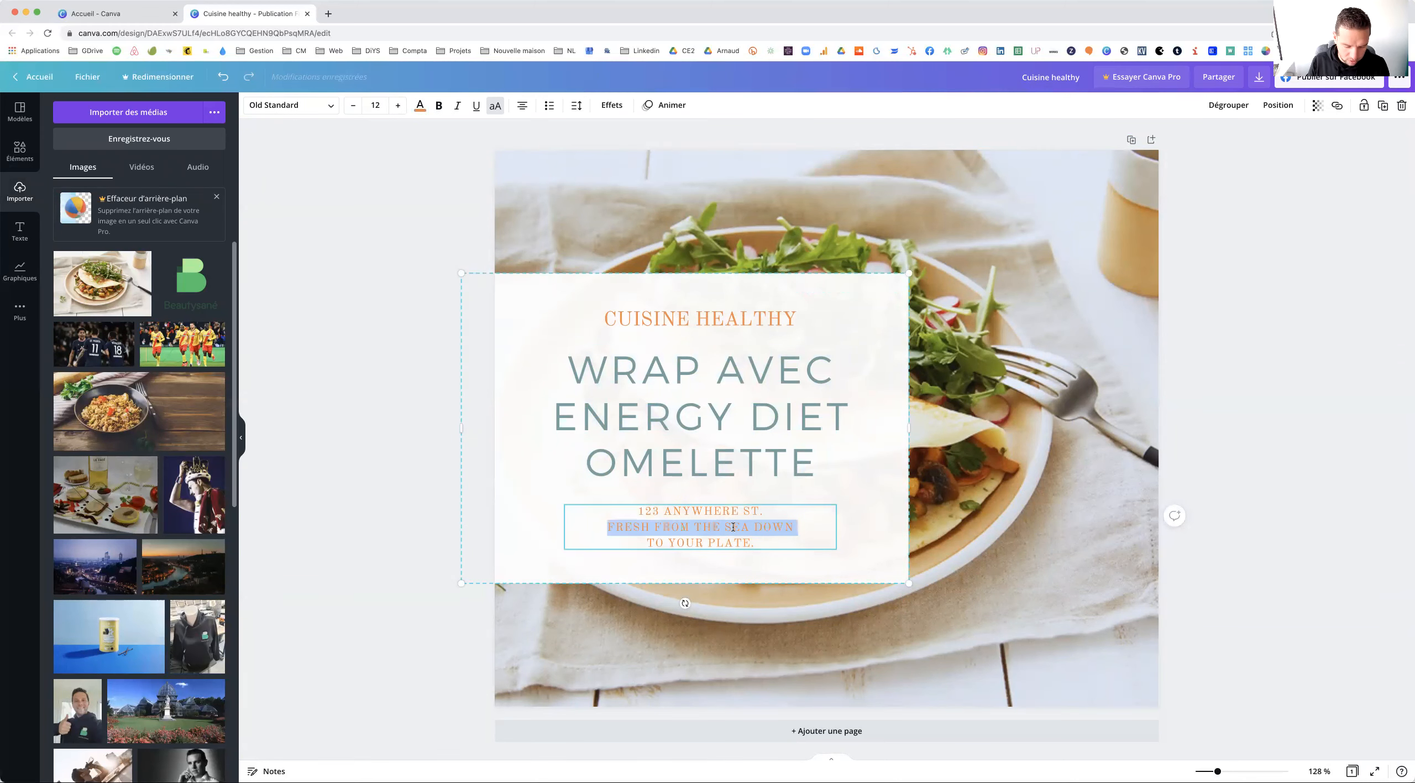
pyautogui.press('super+a')
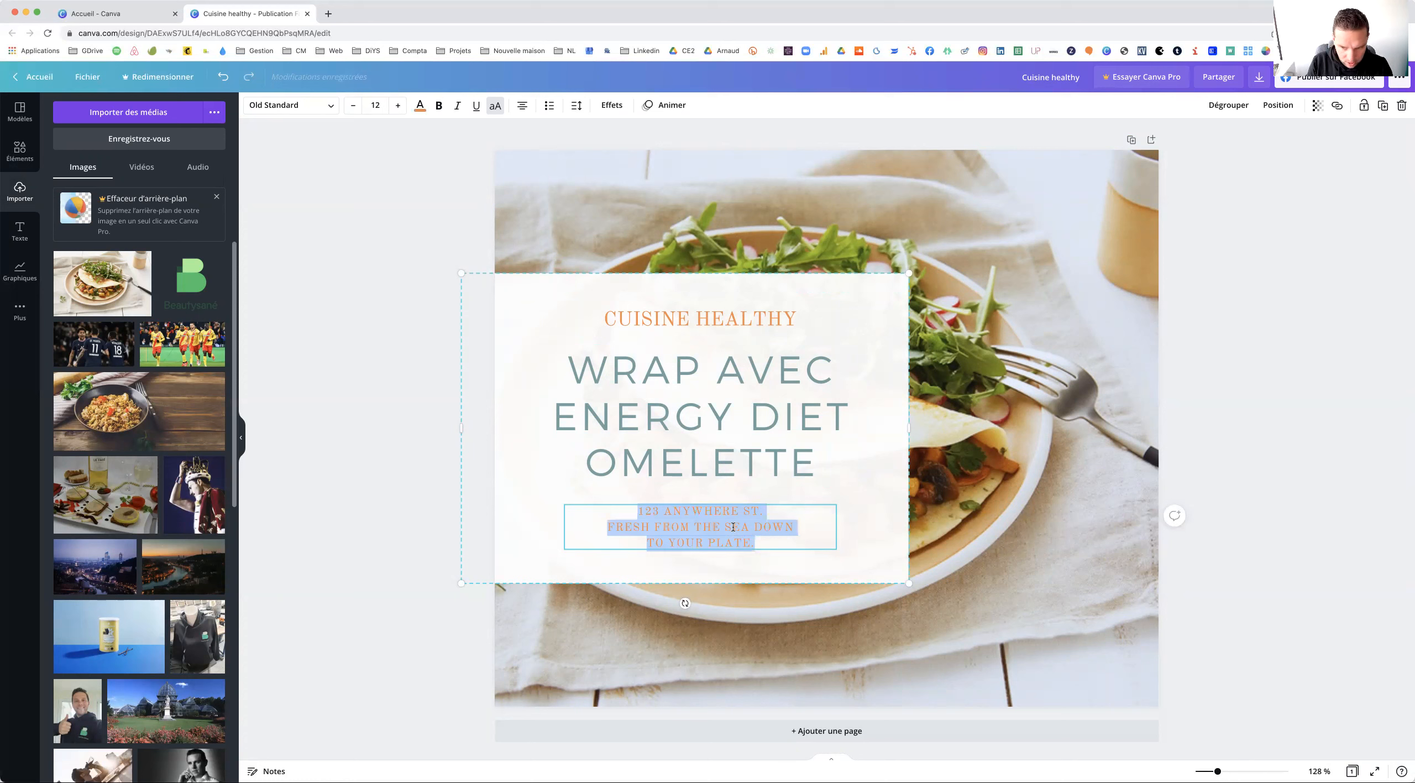
pyautogui.write('bit.ly')
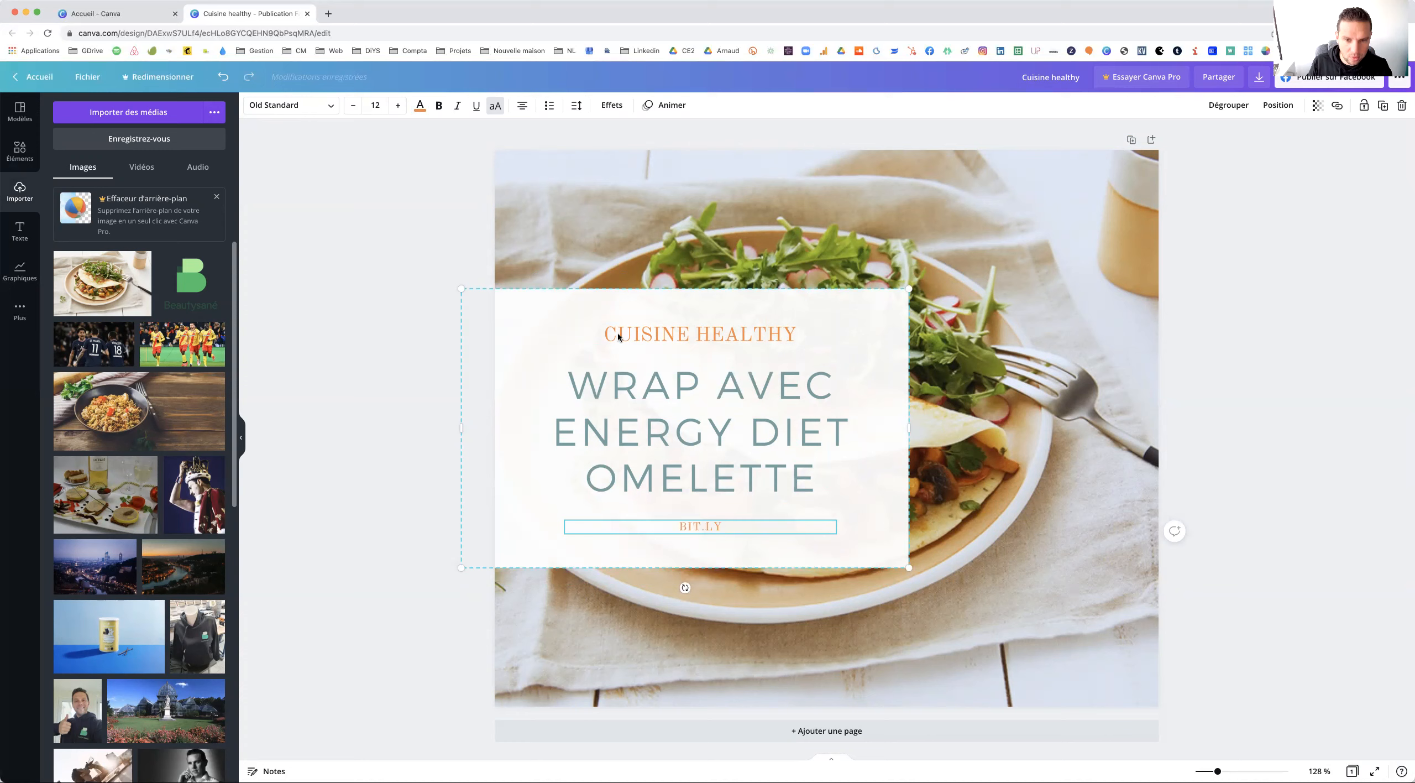
pyautogui.write('/')
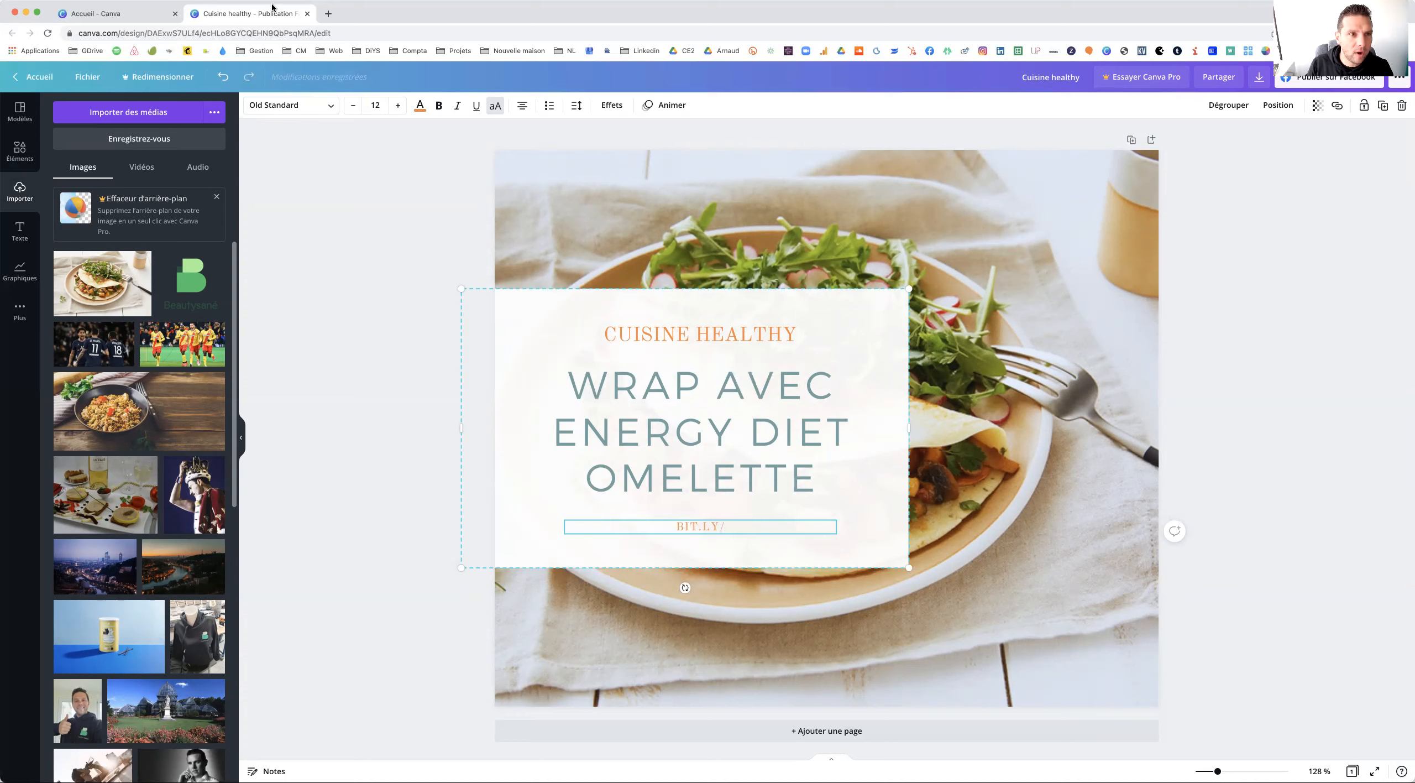
# Open the Bitly link manager at bit.ly in a new browser tab
pyautogui.click(330, 16)
pyautogui.write('bit.l')
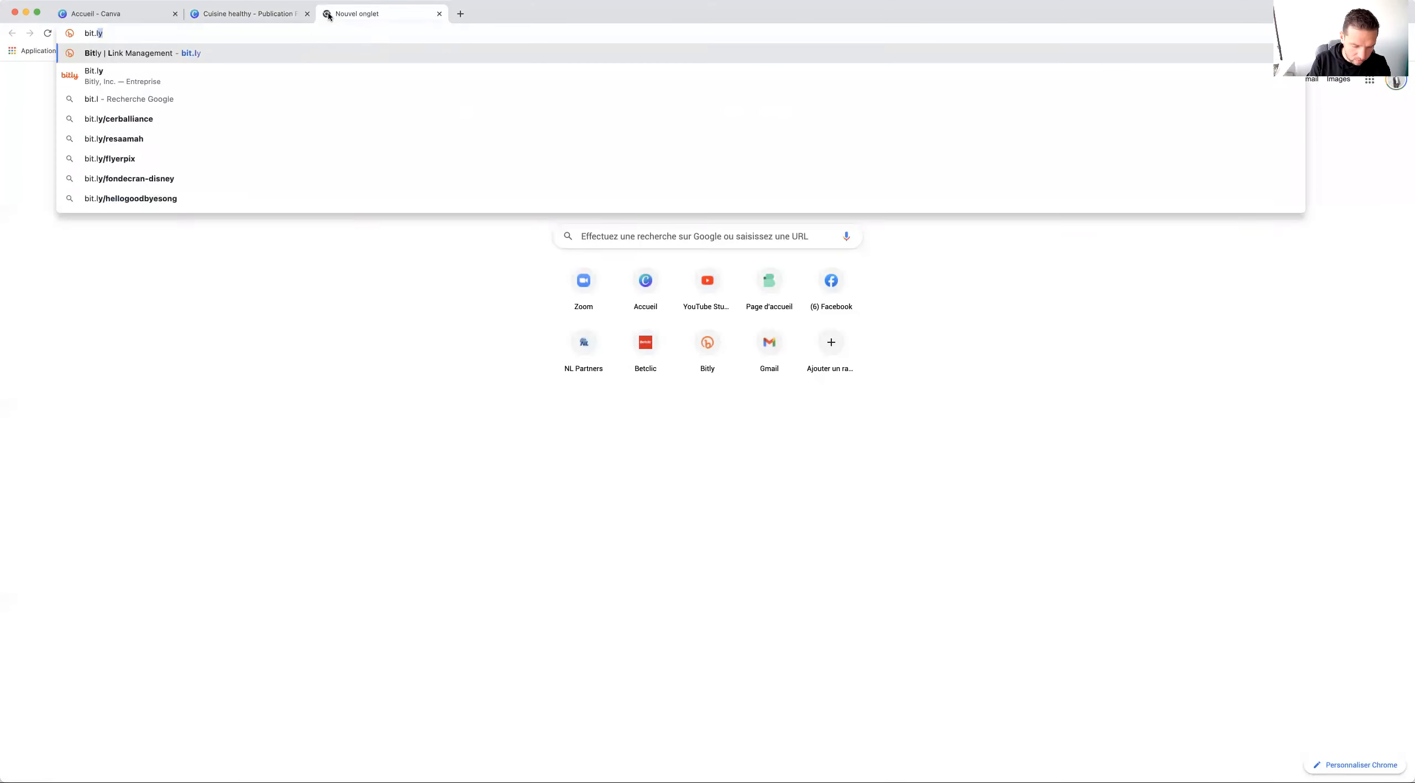
pyautogui.press('Return')
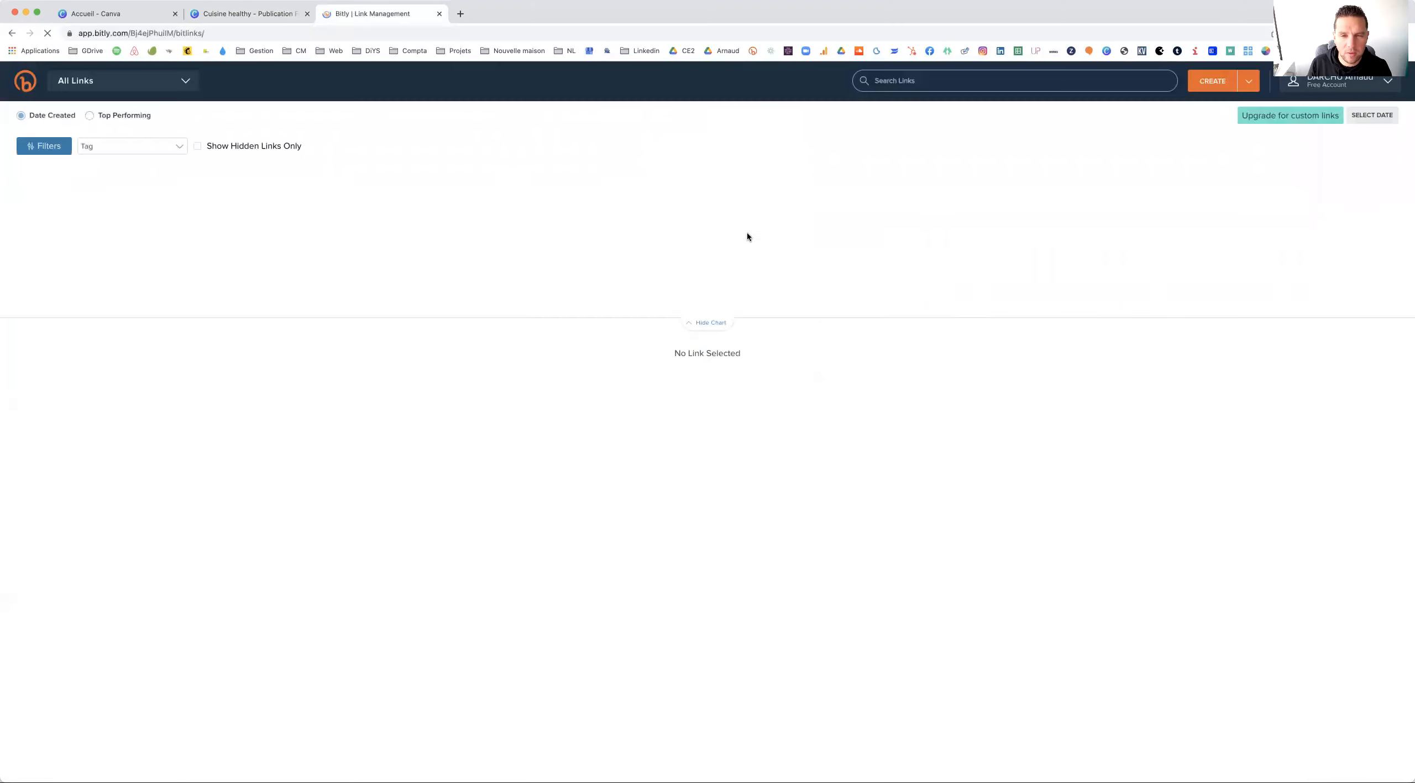
# Search the Bitly links for "omelette" and copy the short link of the Omelette saveur fines herbes product
pyautogui.click(899, 83)
pyautogui.write('c')
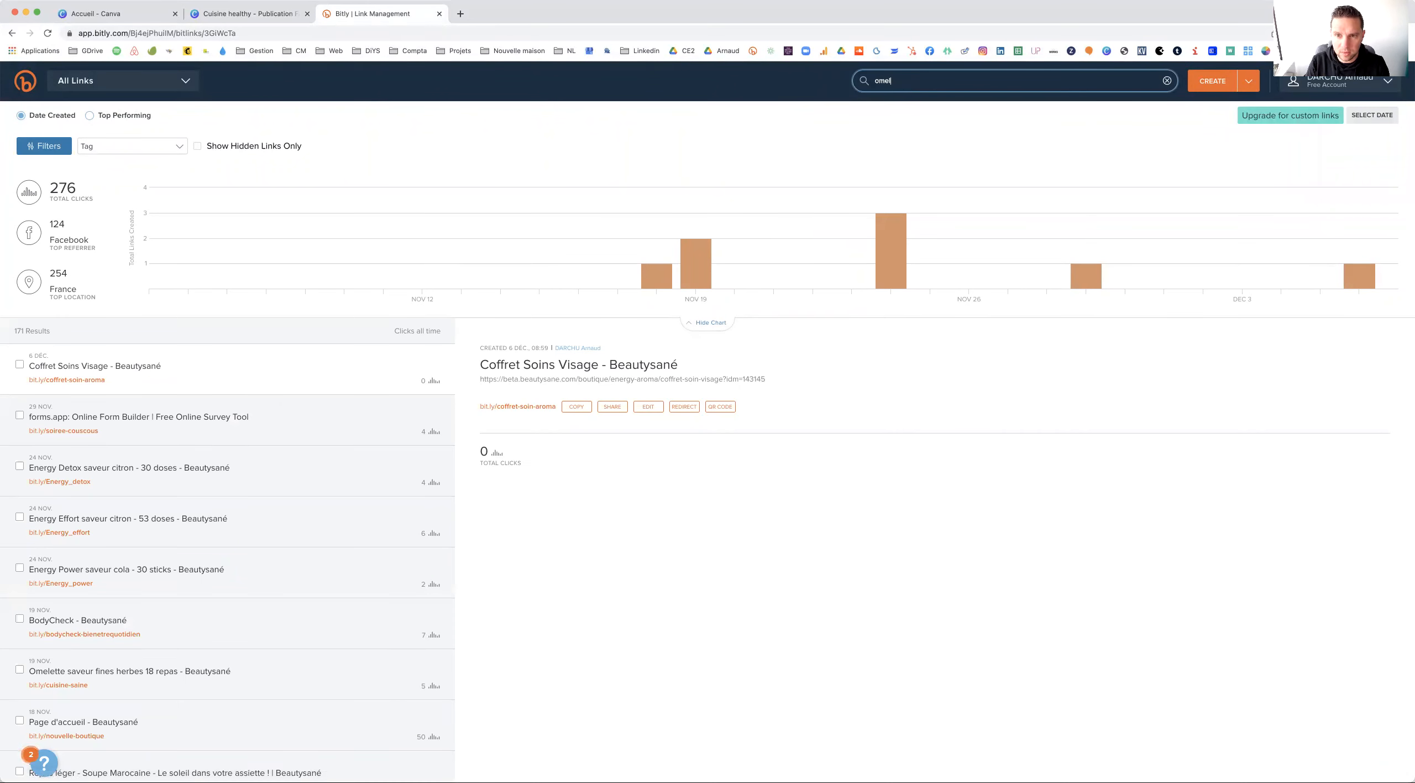
pyautogui.press('Return')
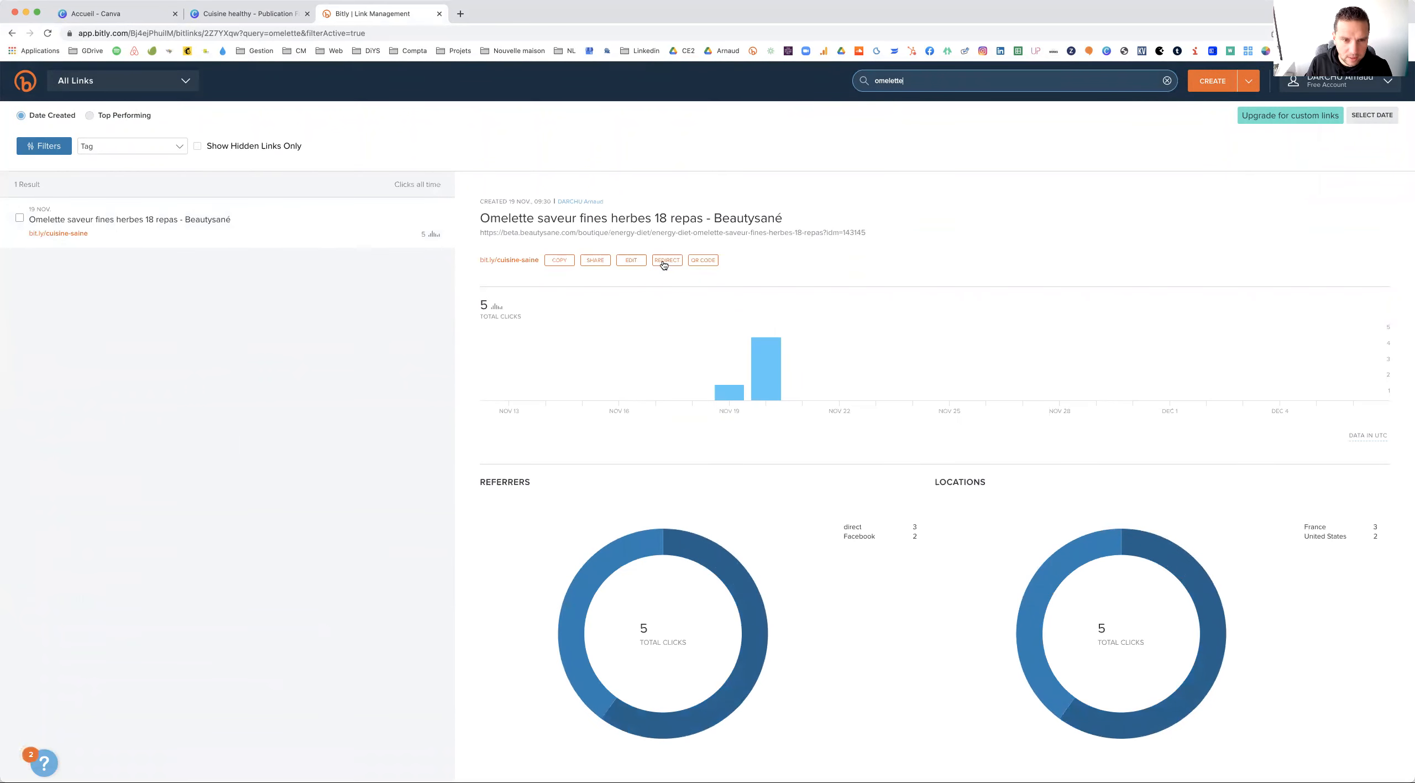
pyautogui.click(568, 264)
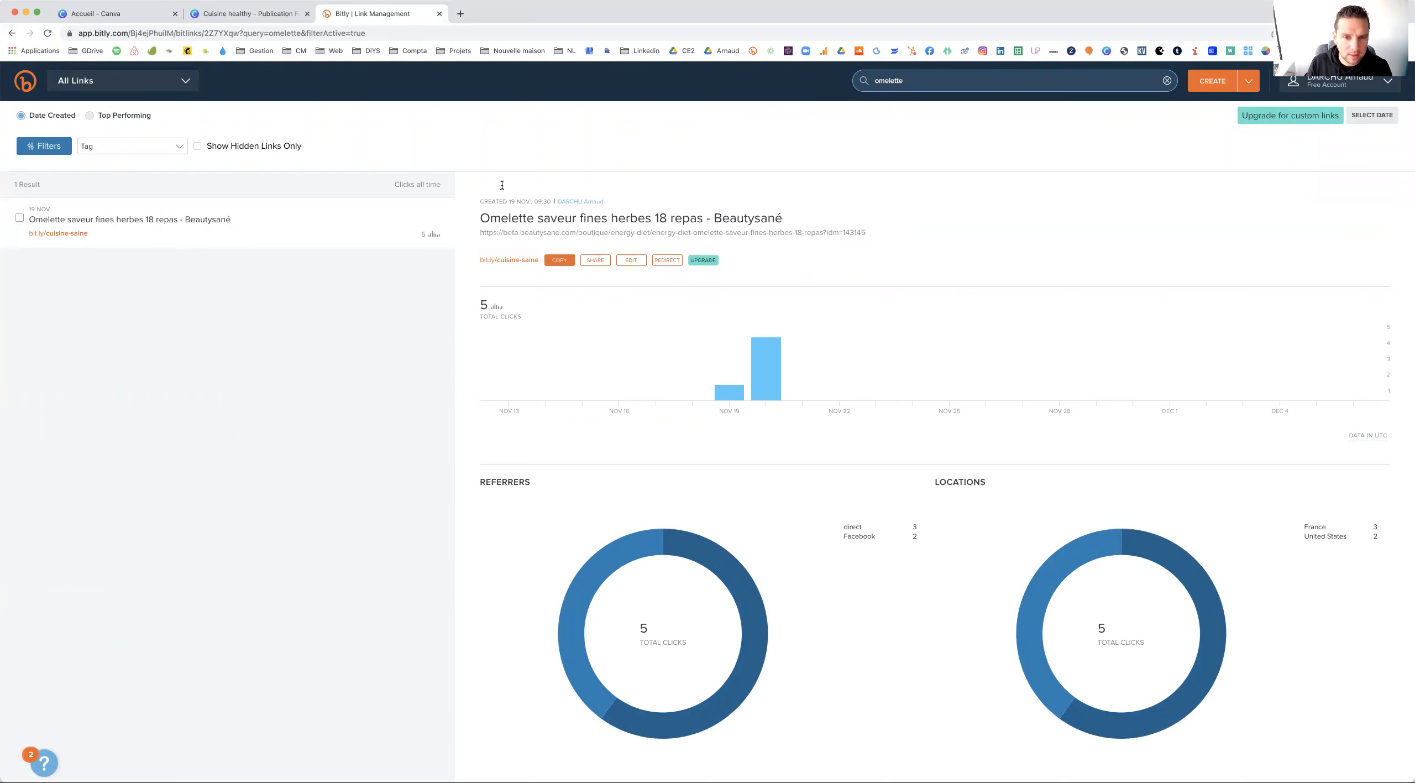
# Switch back to the Canva design and replace the small "BIT.LY/" line with the copied link, shortened to "BIT.LY/CUISINE-SAINE"
pyautogui.click(251, 14)
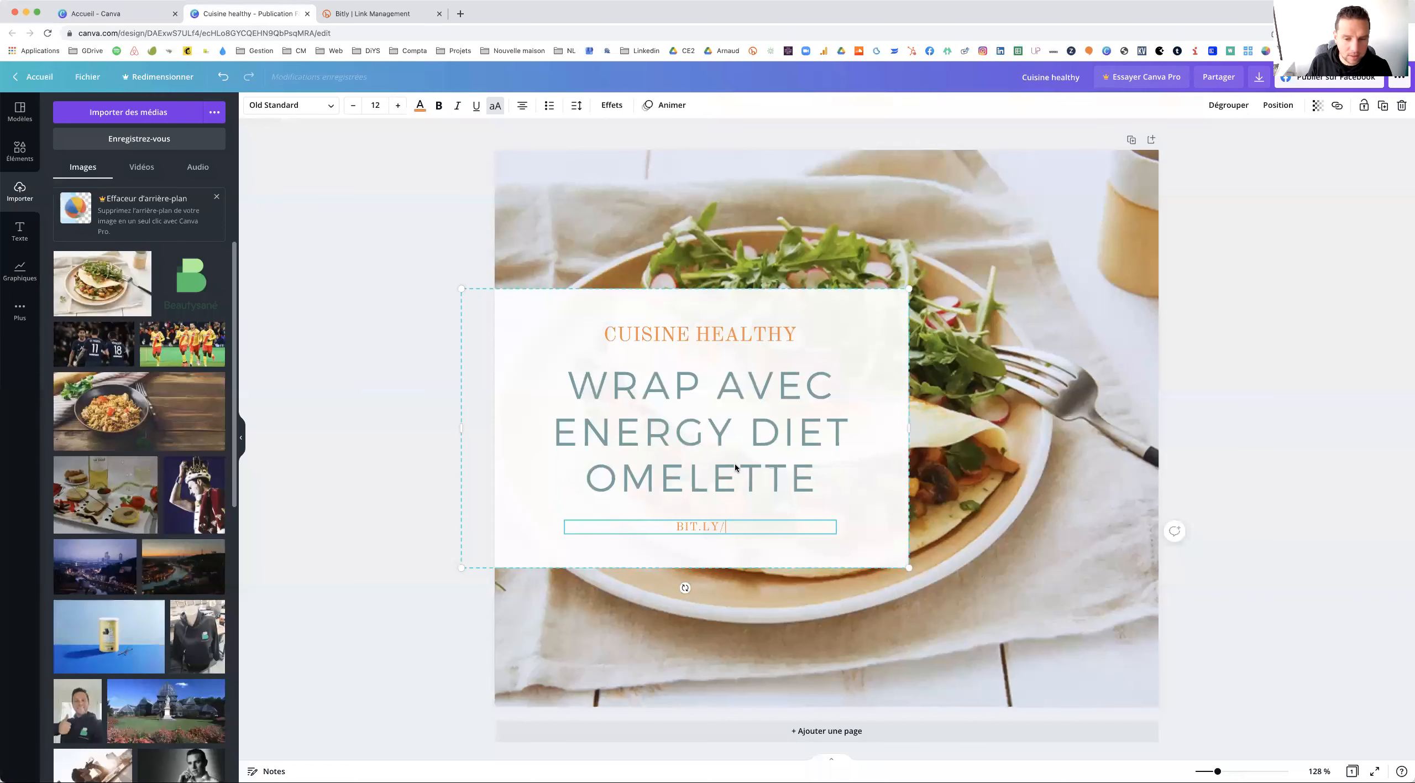
pyautogui.tripleClick(701, 519)
pyautogui.write('HTTPS://BIT.LY/CUISINE-SAINE')
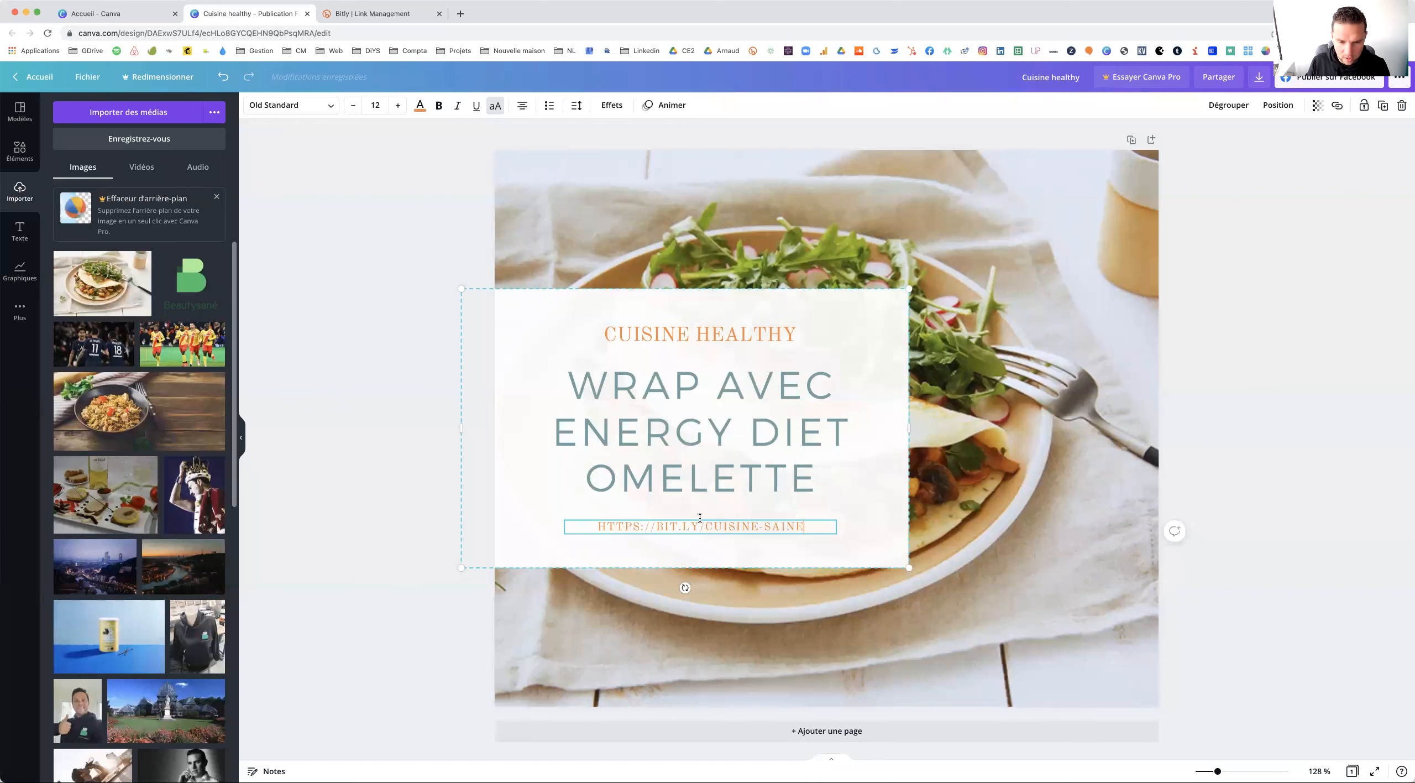
pyautogui.moveTo(656, 526); pyautogui.dragTo(566, 526)
pyautogui.press('BackSpace')
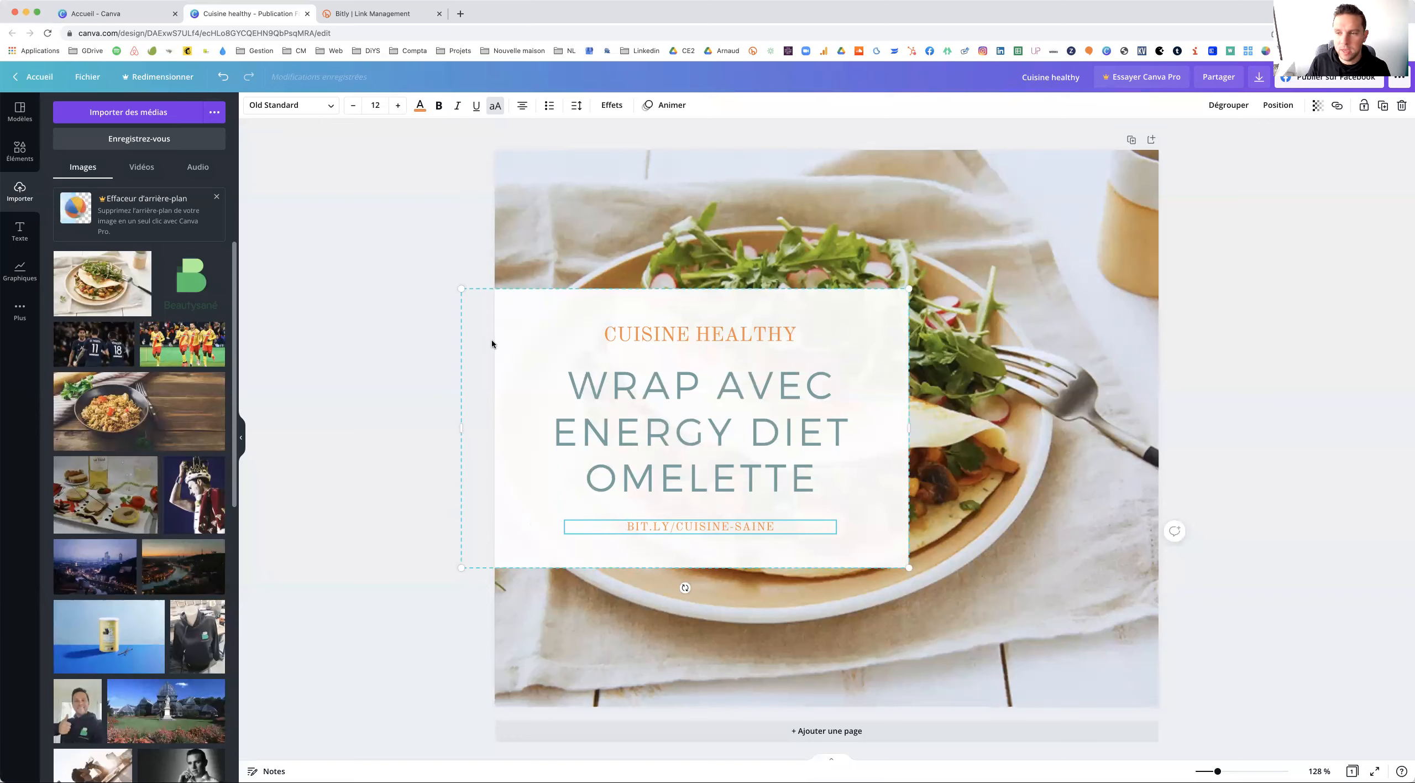
# Download the finished design as a JPG file
pyautogui.click(1260, 81)
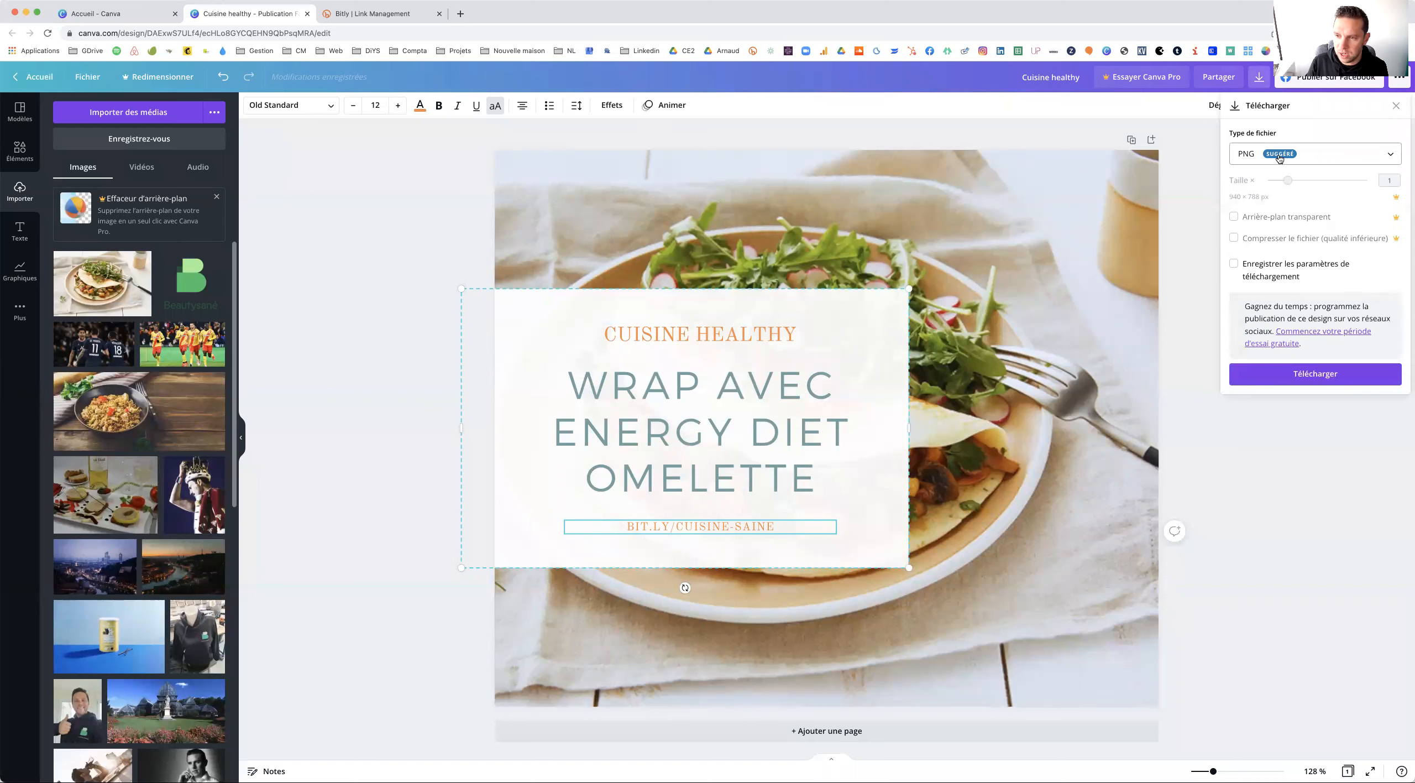
pyautogui.click(1279, 158)
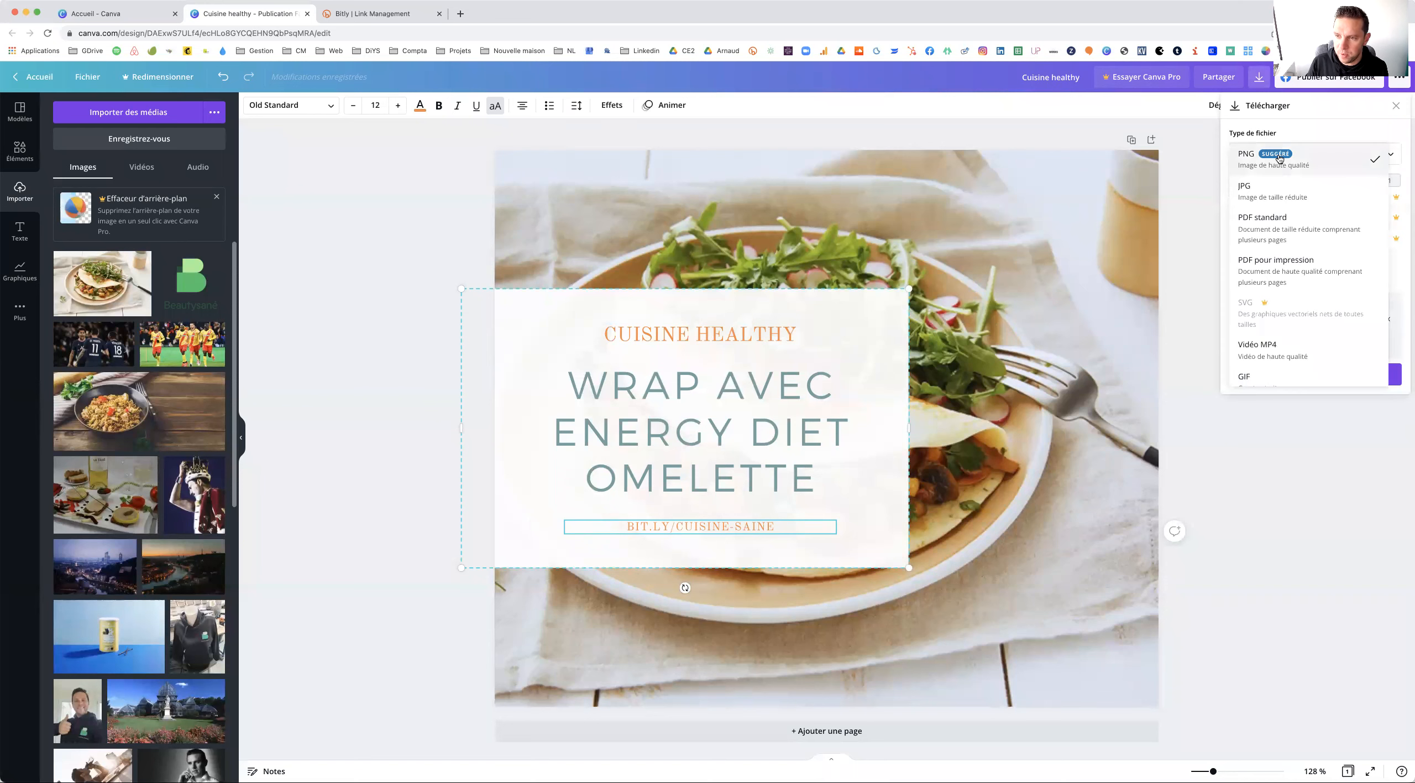
pyautogui.click(1263, 194)
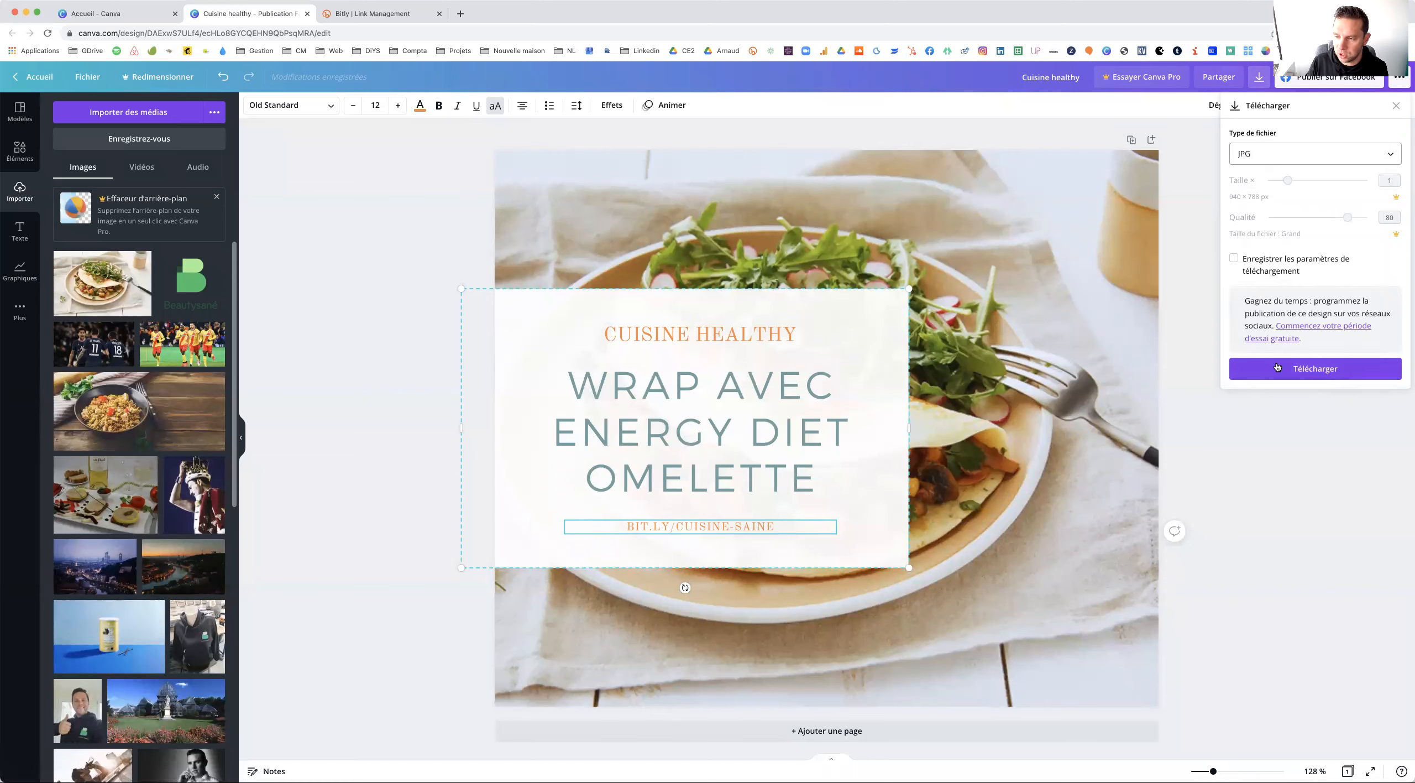
pyautogui.click(1296, 369)
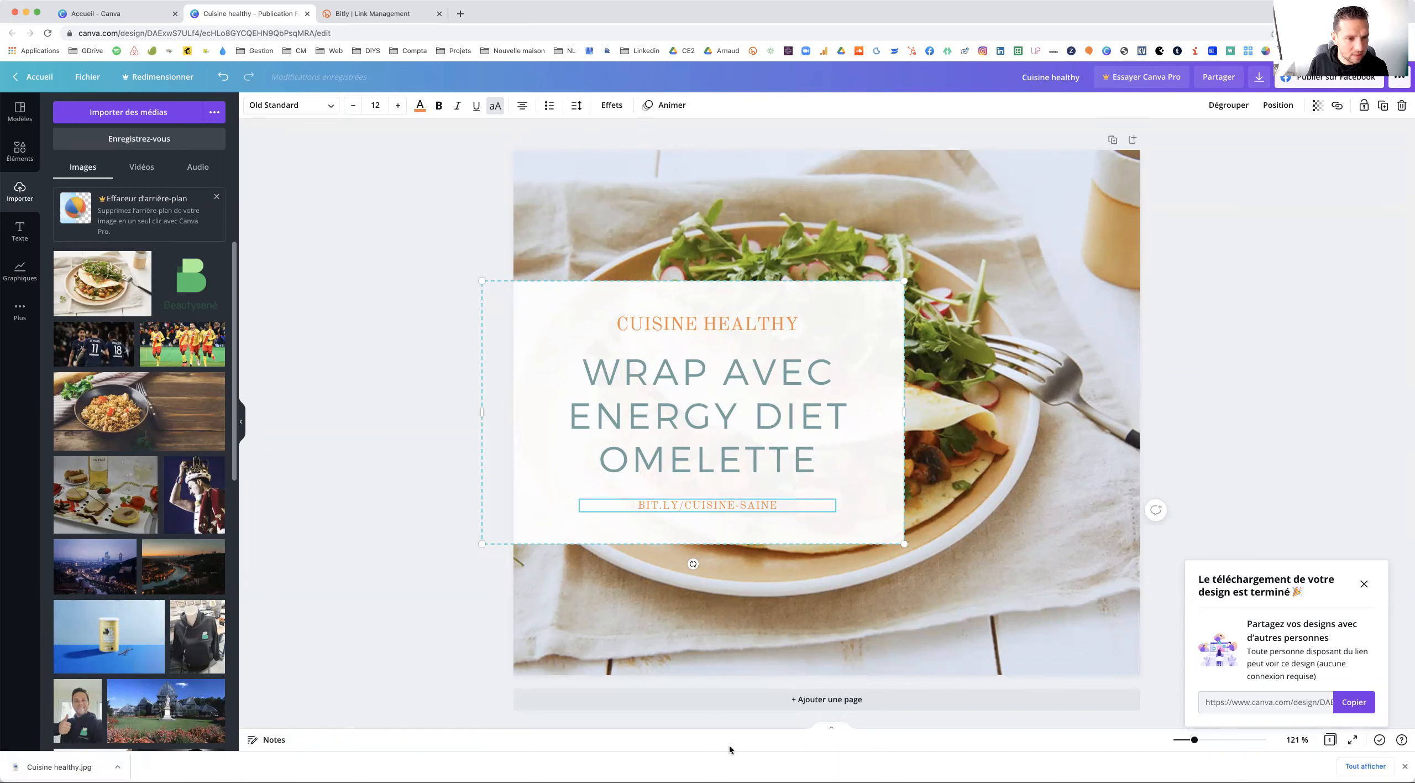
pyautogui.click(23, 229)
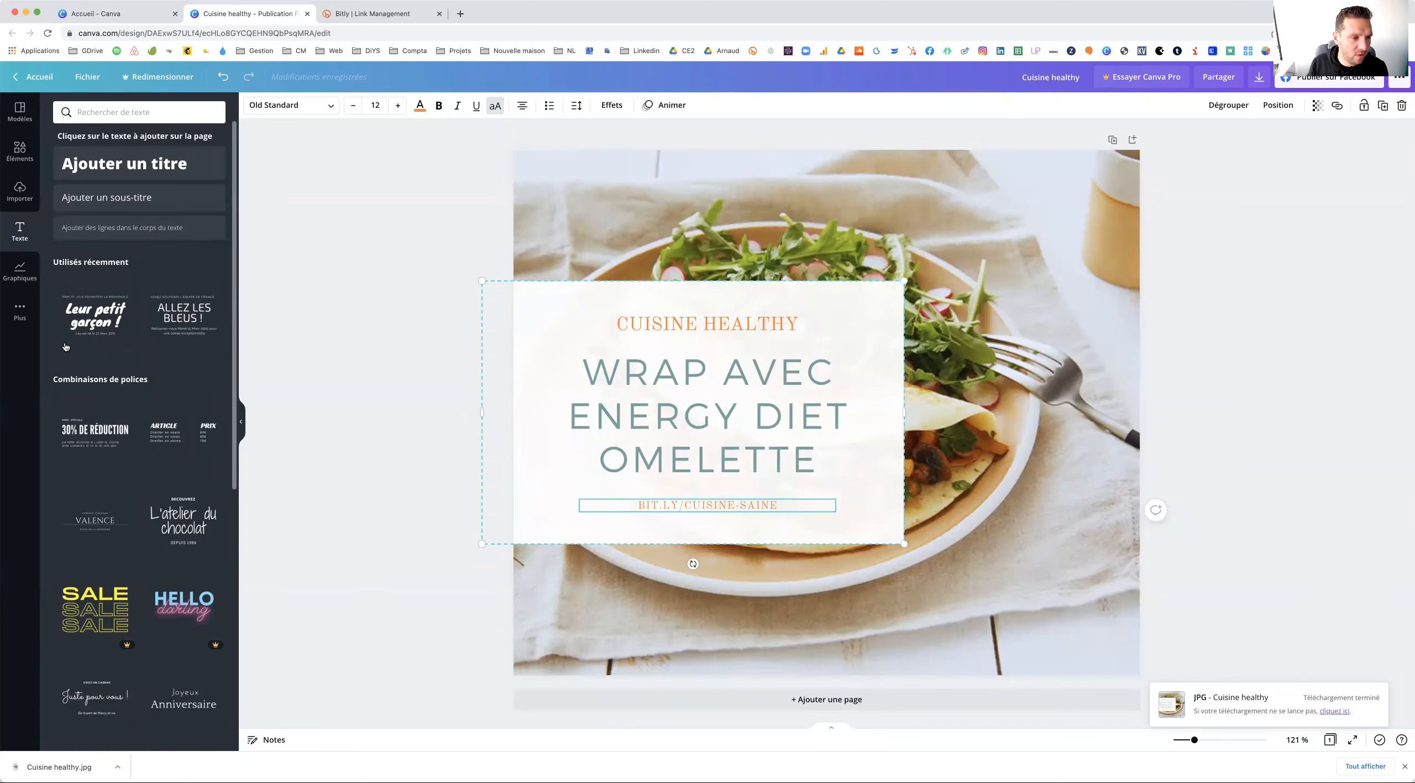
pyautogui.scroll(-2, 144, 366)
pyautogui.scroll(-10, 144, 365)
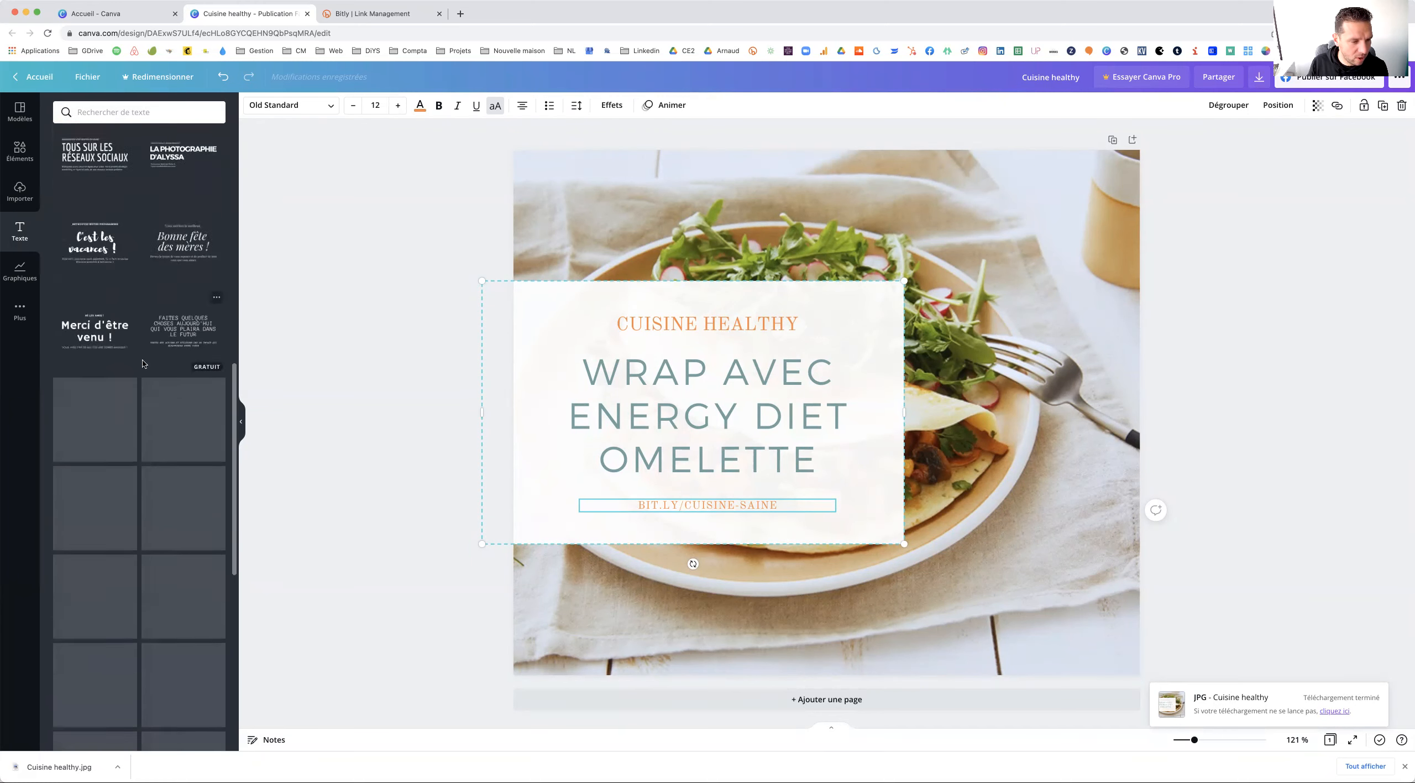
# Insert a people pictogram chart on the page and change its symbol to the plate with cutlery
pyautogui.click(19, 272)
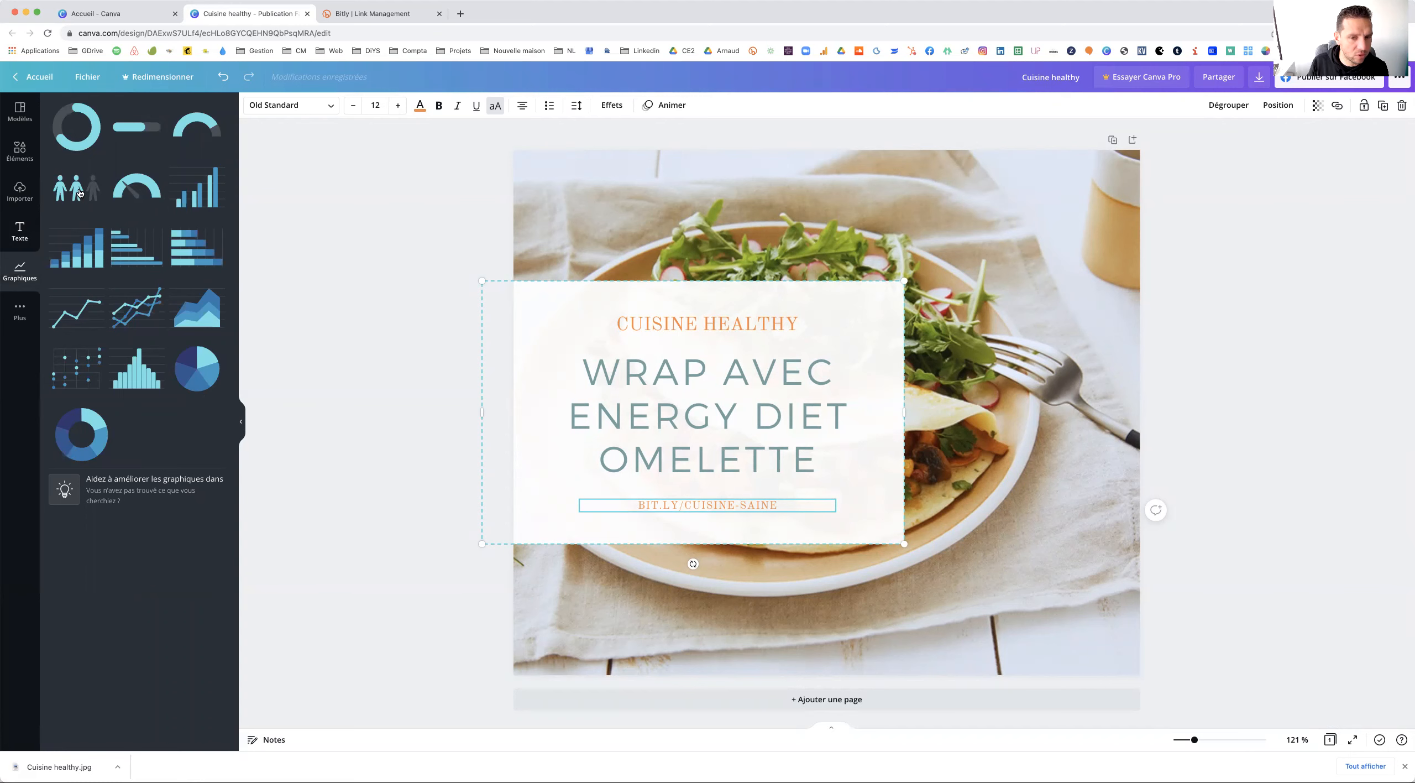
pyautogui.click(79, 192)
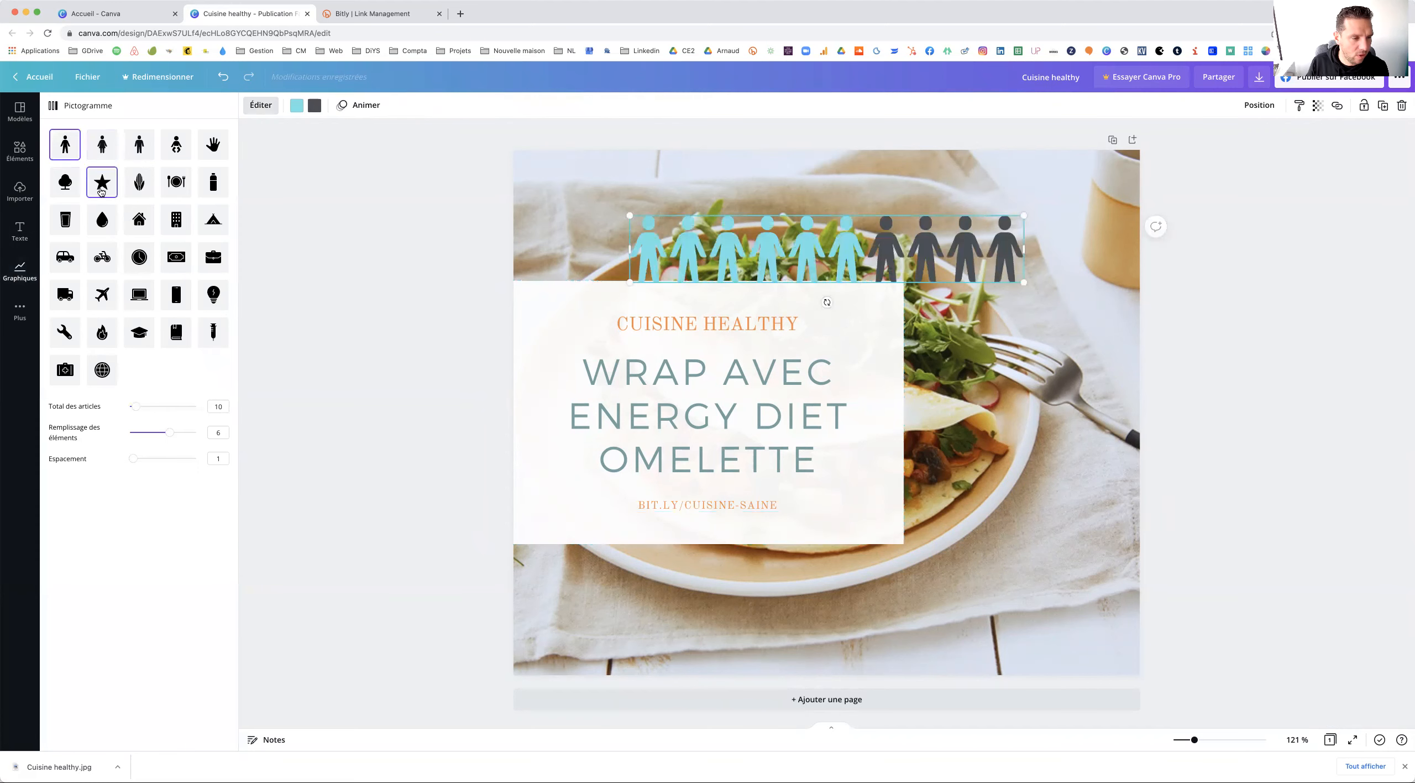
pyautogui.click(177, 188)
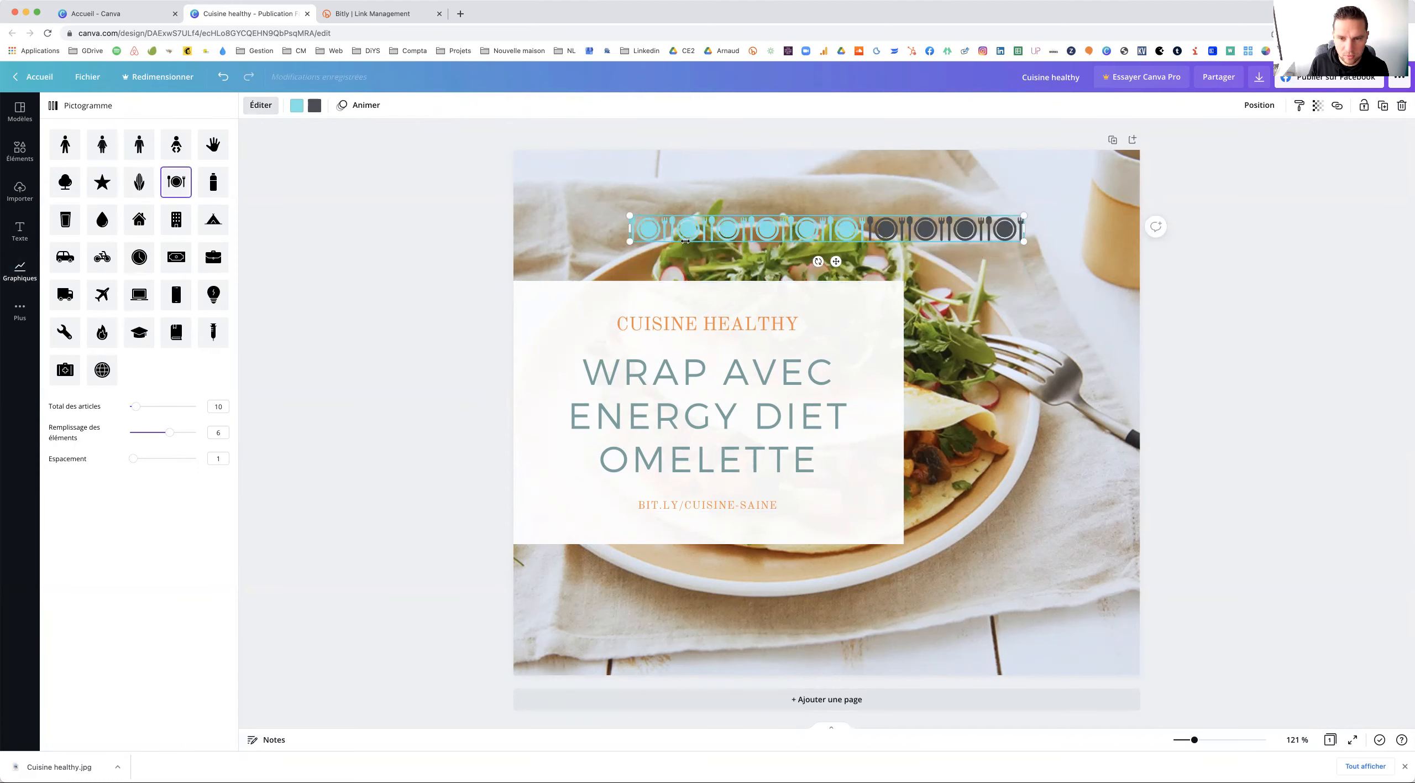
# Show the animation options for the plate pictogram, and delete the pictogram from the page
pyautogui.click(262, 106)
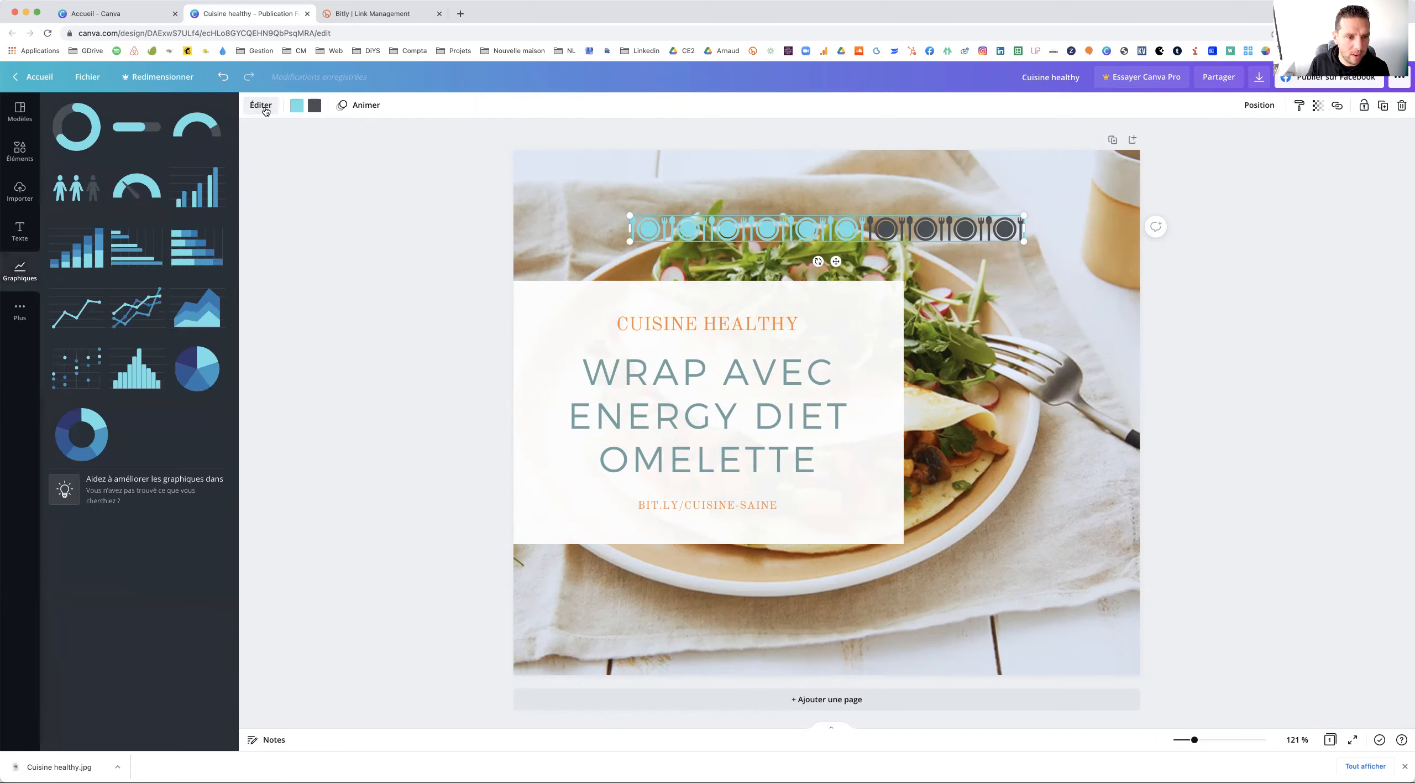
pyautogui.click(366, 106)
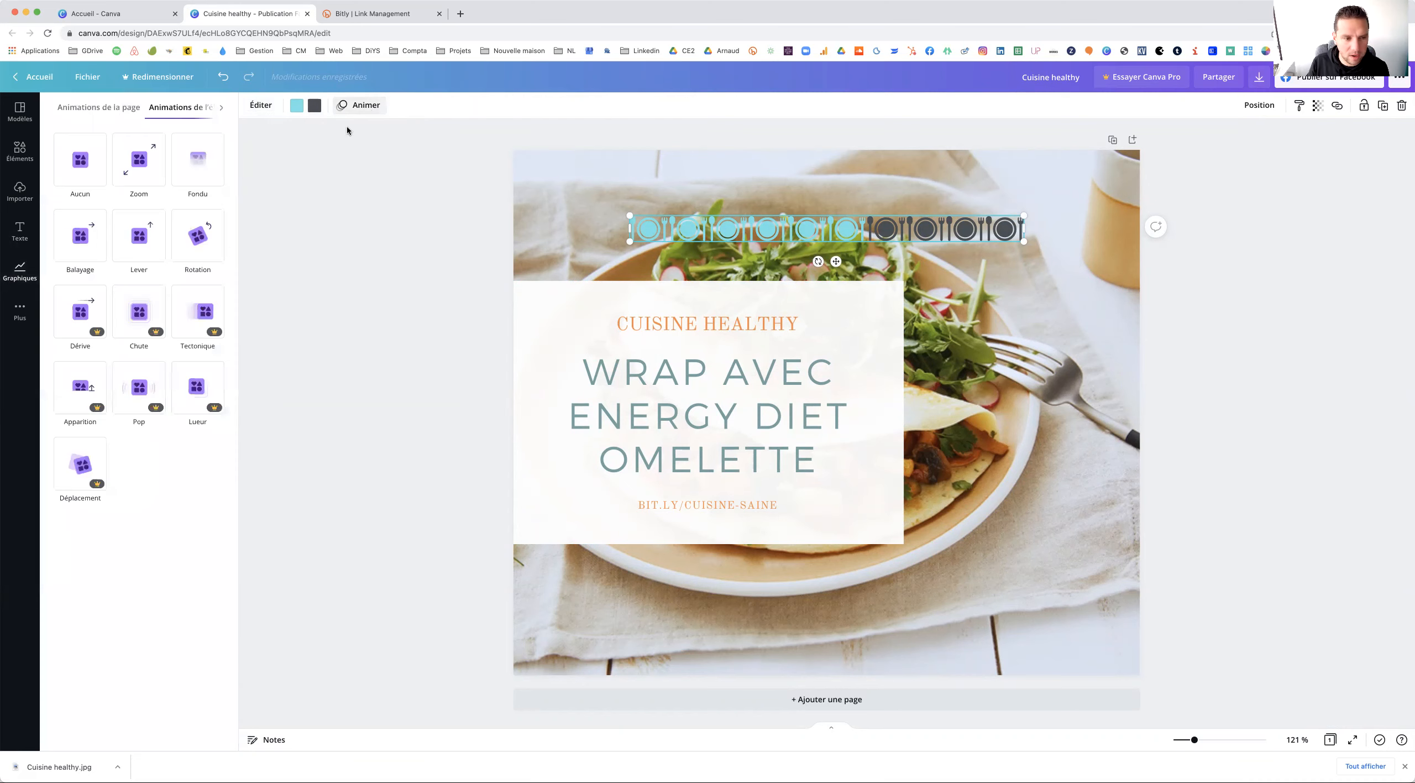
pyautogui.click(787, 234)
pyautogui.press('Delete')
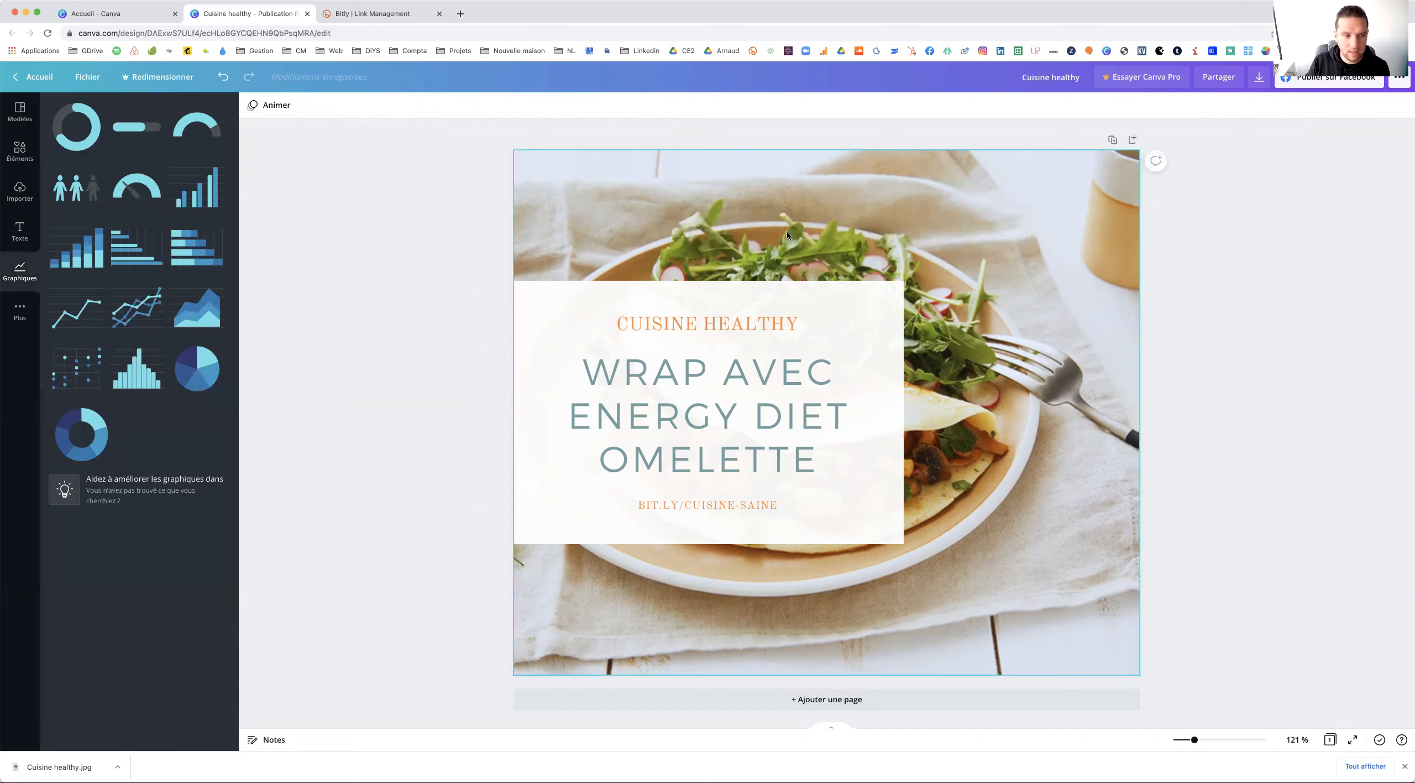
# Show the additional apps and integrations, and move the grouped text block slightly toward the centre of the page
pyautogui.click(19, 314)
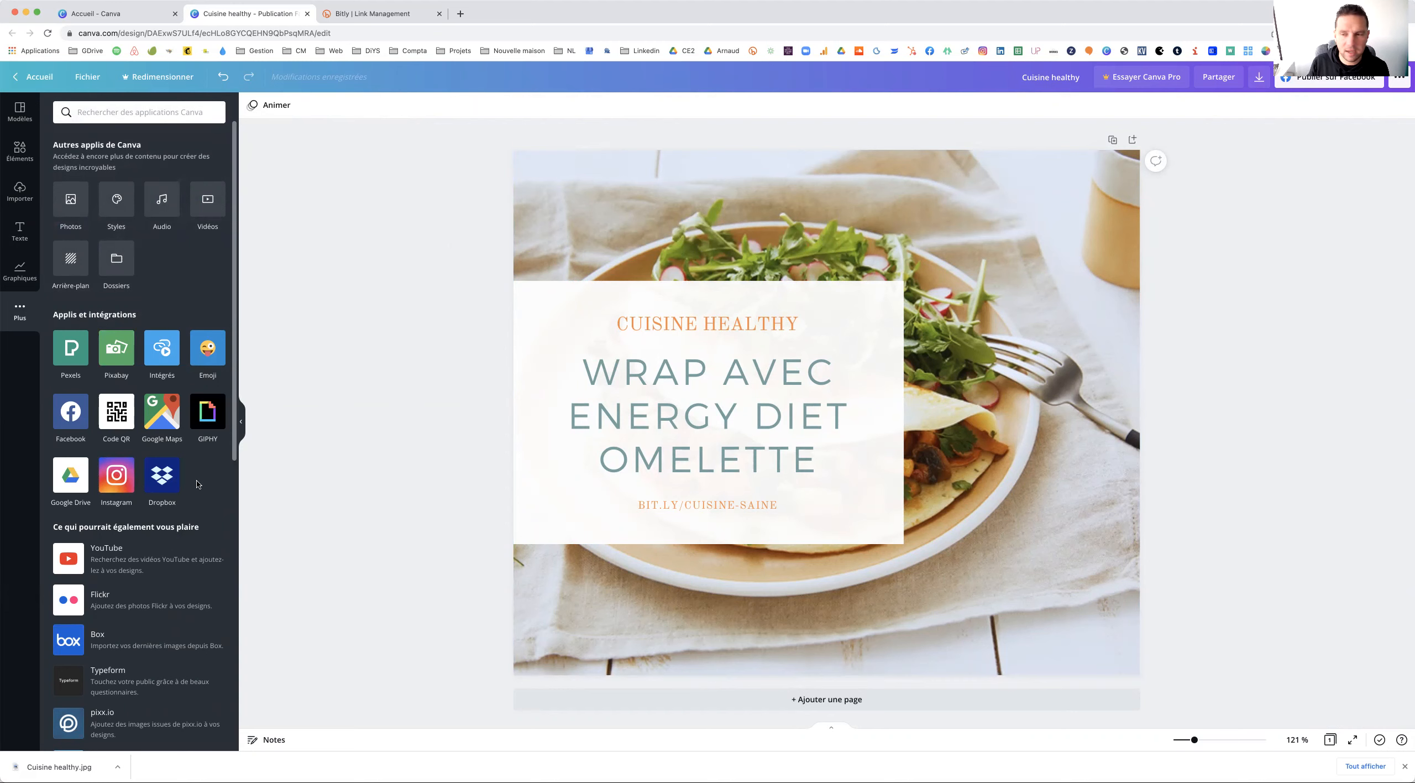
pyautogui.click(684, 365)
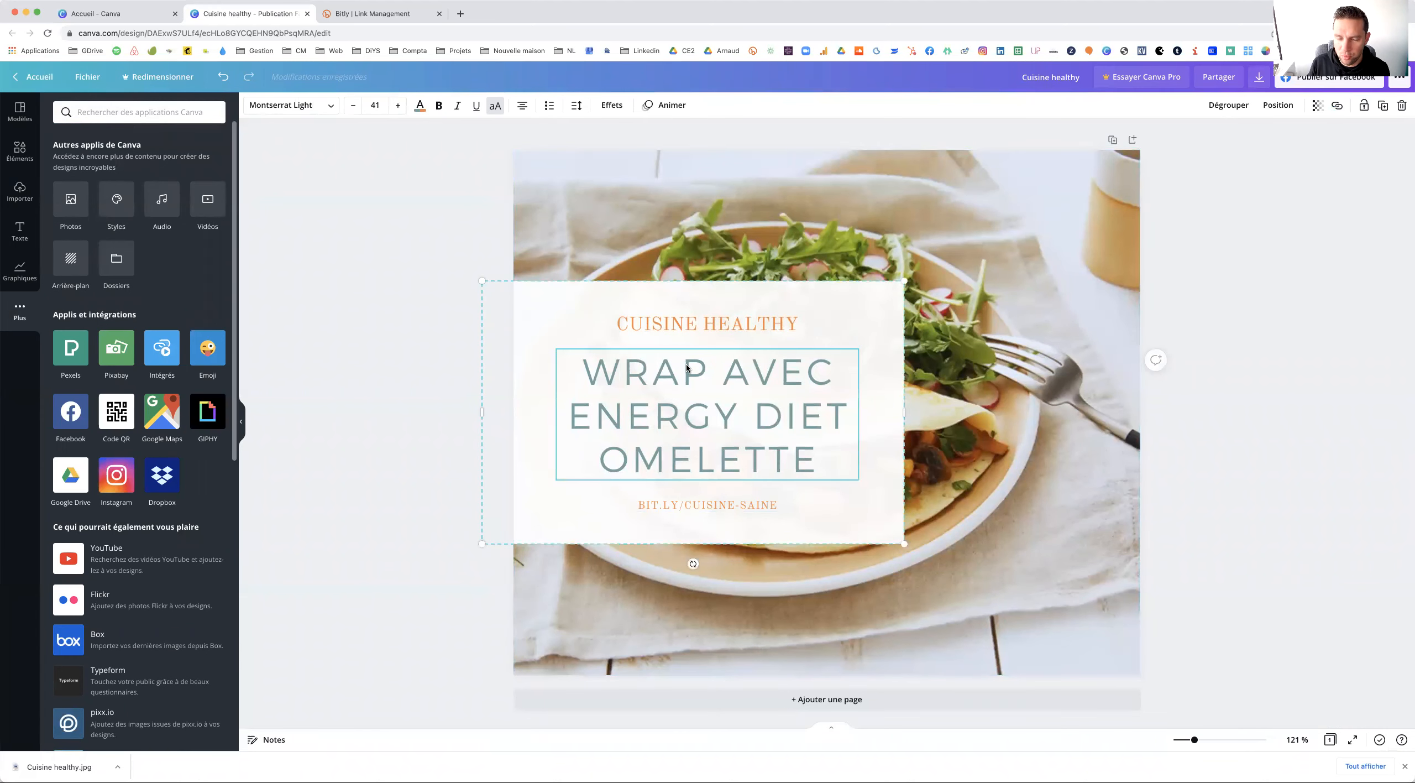
pyautogui.moveTo(870, 326); pyautogui.dragTo(882, 368)
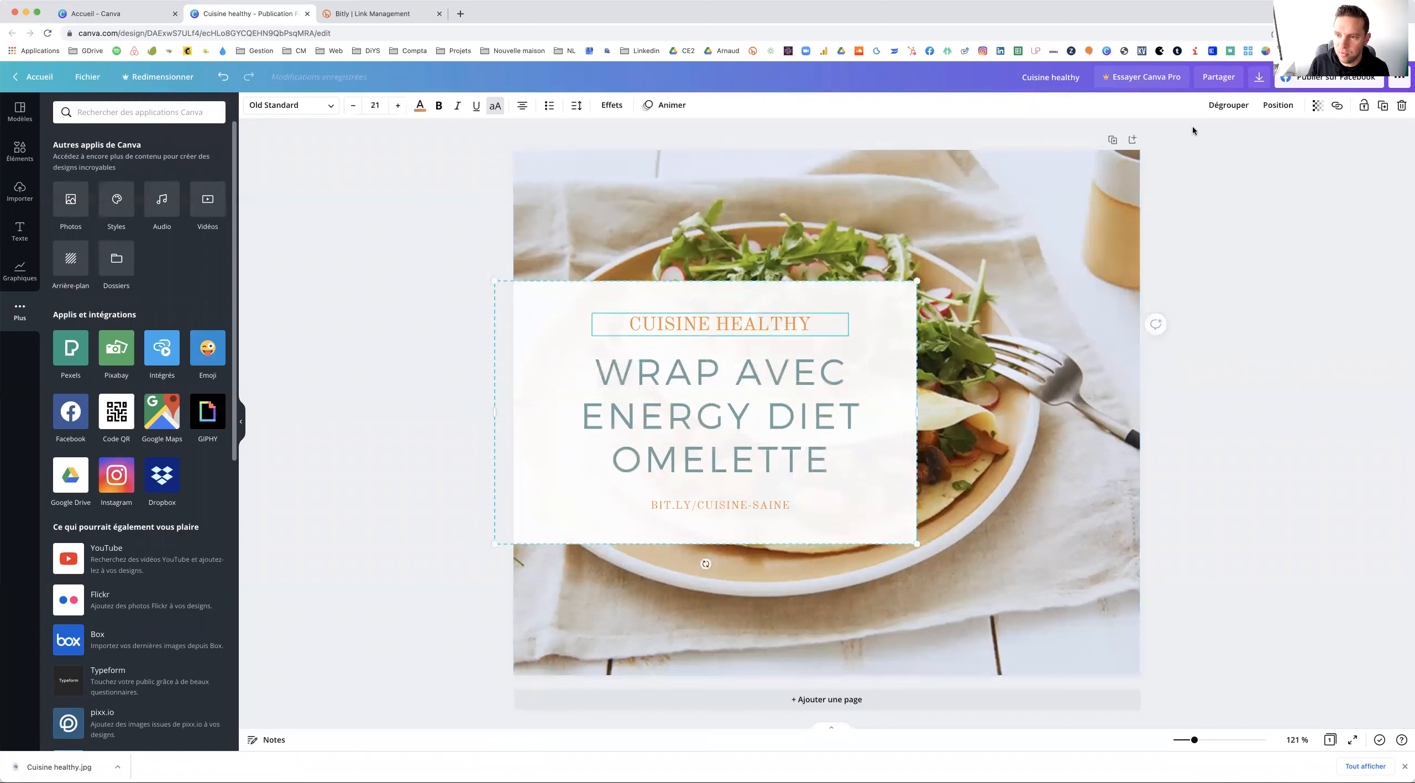
# Ungroup the text block, try moving its title separately and aligning it to the top of the page, and undo these changes
pyautogui.click(1229, 105)
pyautogui.click(1304, 271)
pyautogui.moveTo(824, 424); pyautogui.dragTo(723, 421)
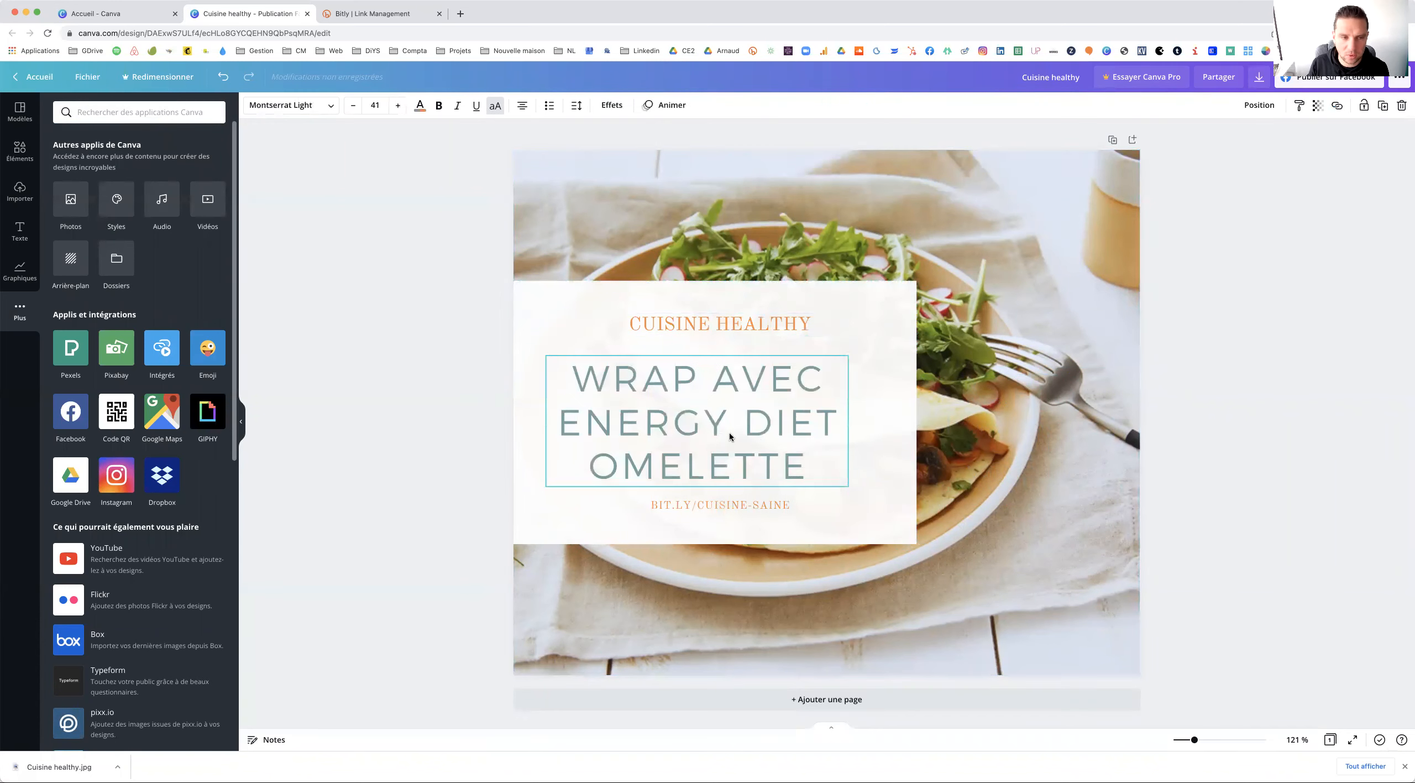
pyautogui.click(223, 79)
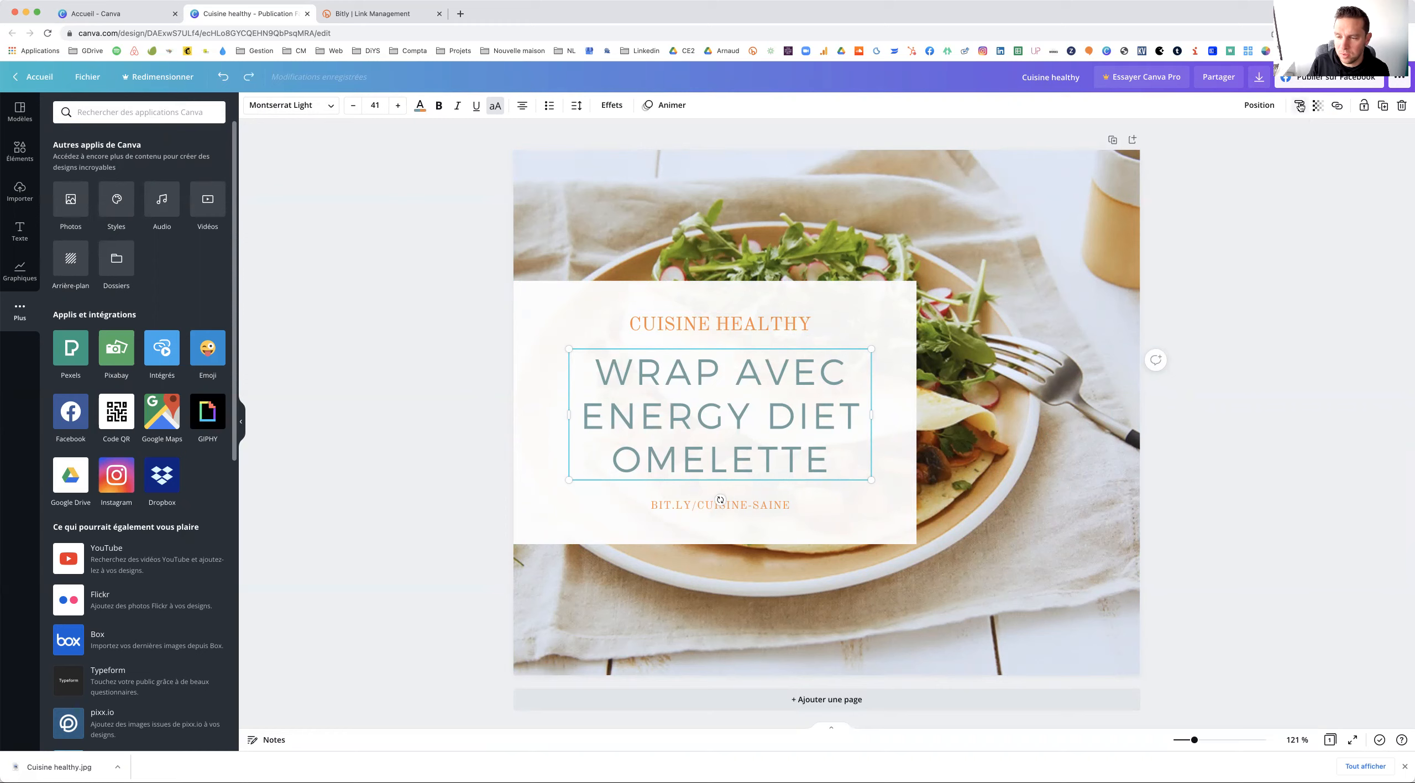
pyautogui.click(1259, 105)
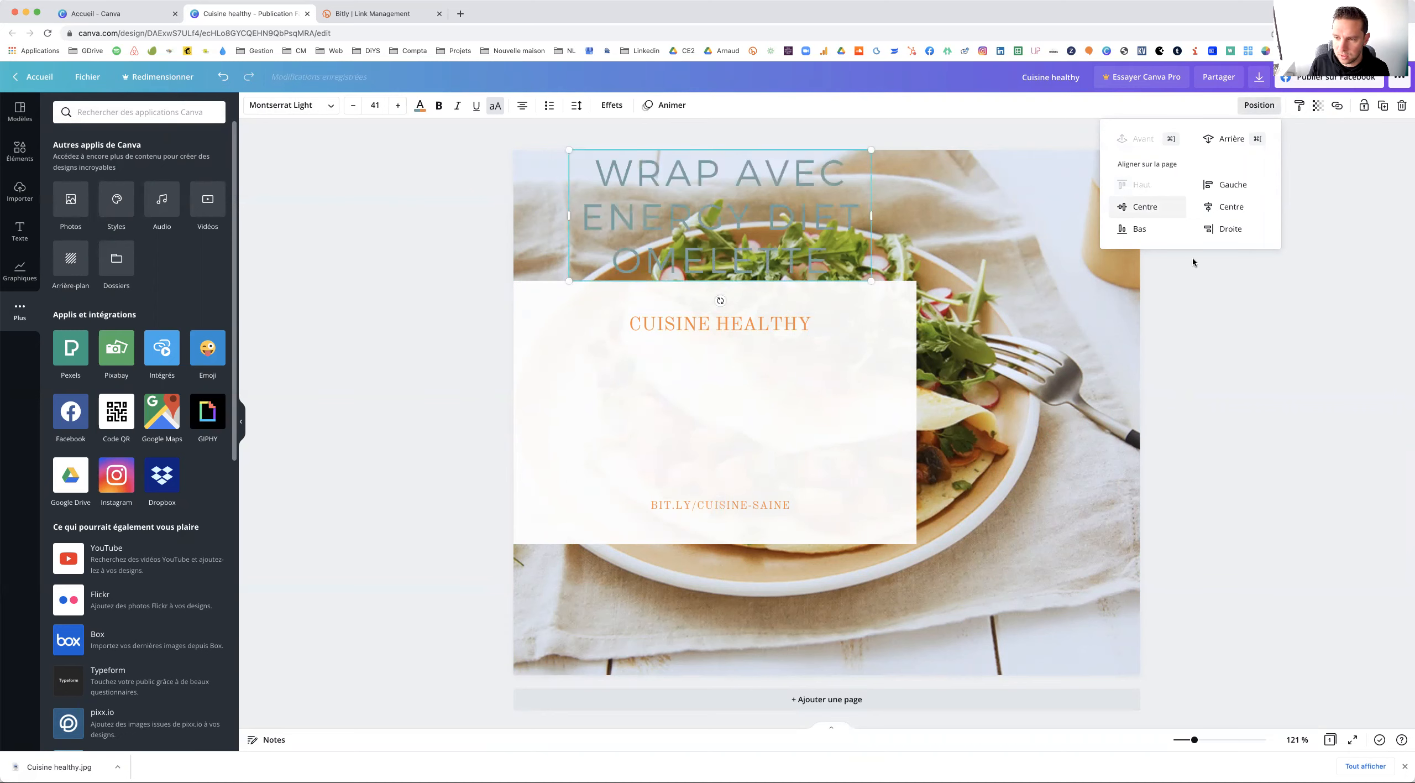
pyautogui.click(222, 77)
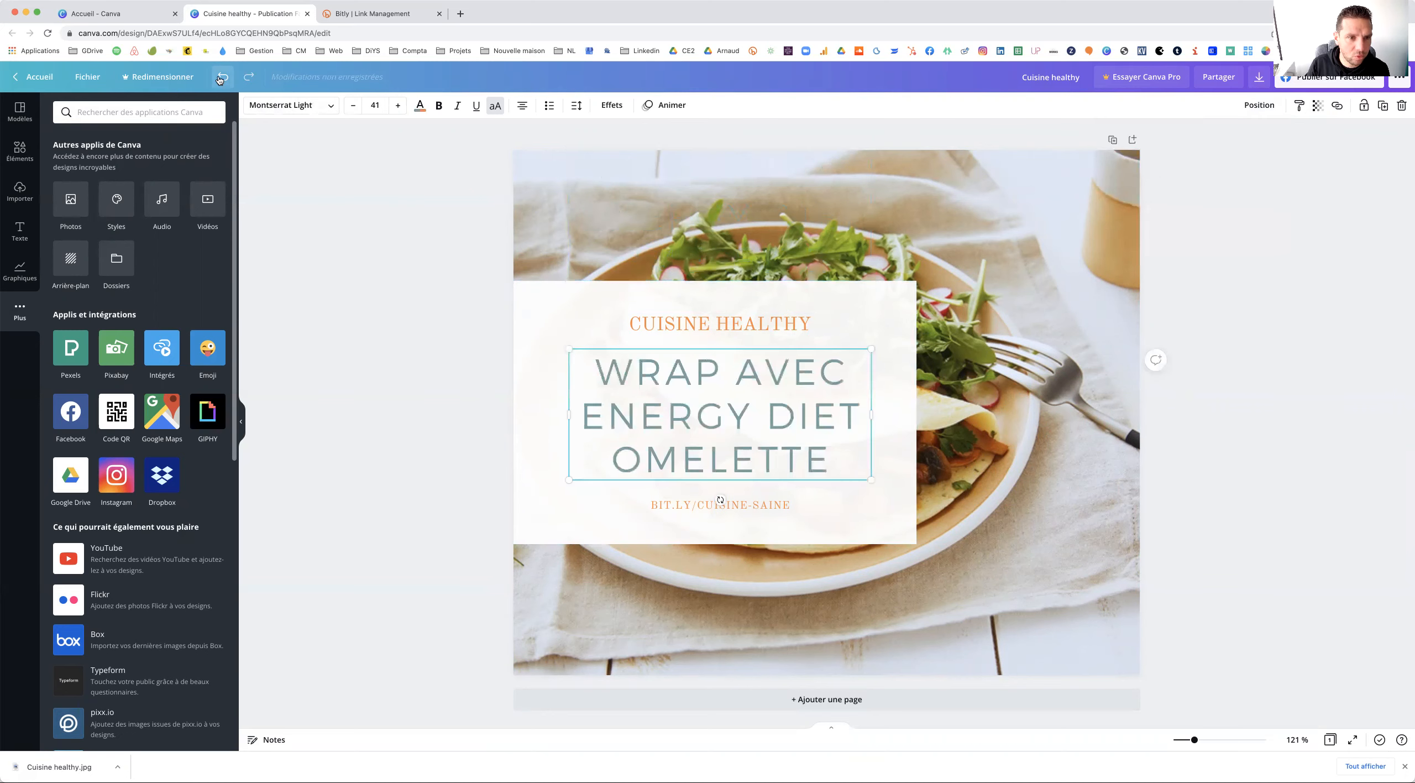
# Try centring the grouped text block horizontally on the page, and undo the alignment
pyautogui.click(722, 438)
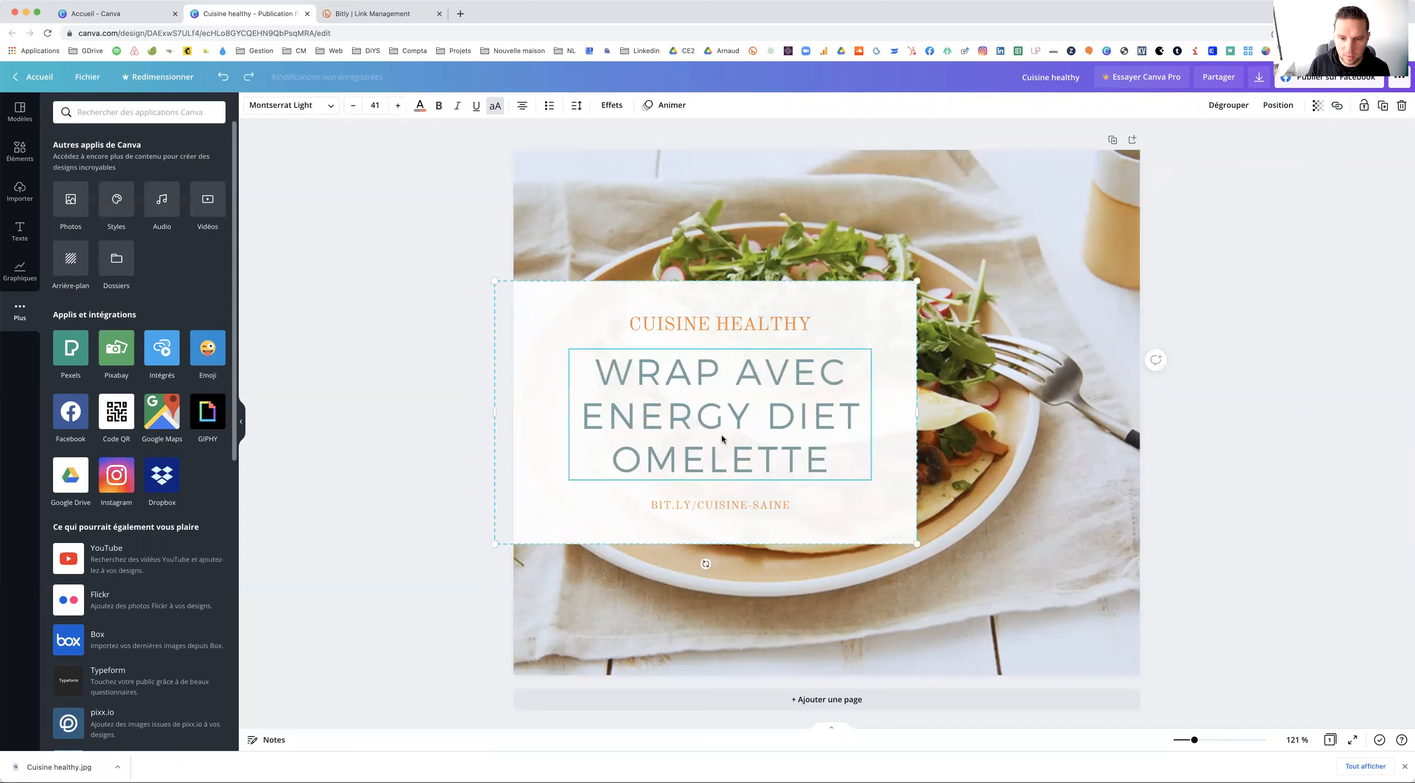
pyautogui.click(1277, 105)
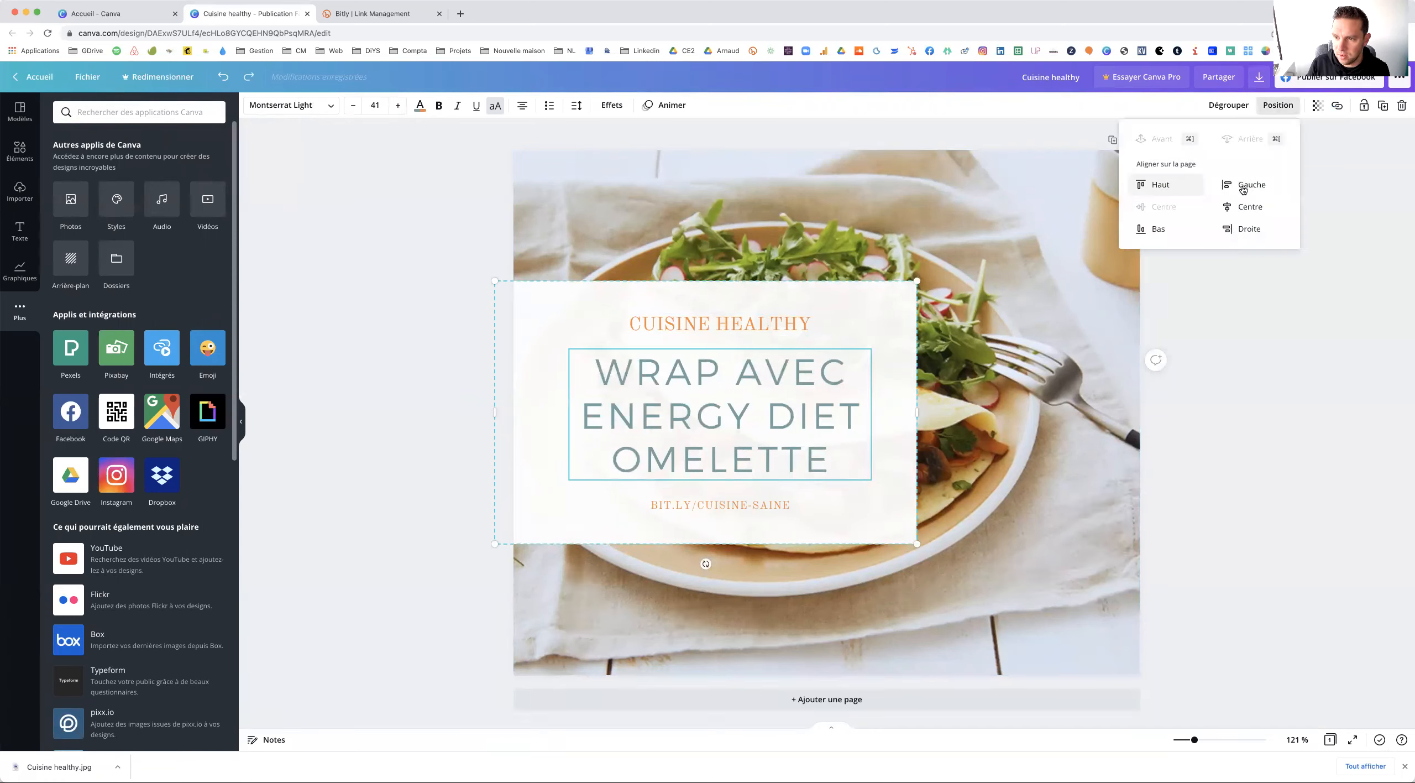
pyautogui.click(1250, 207)
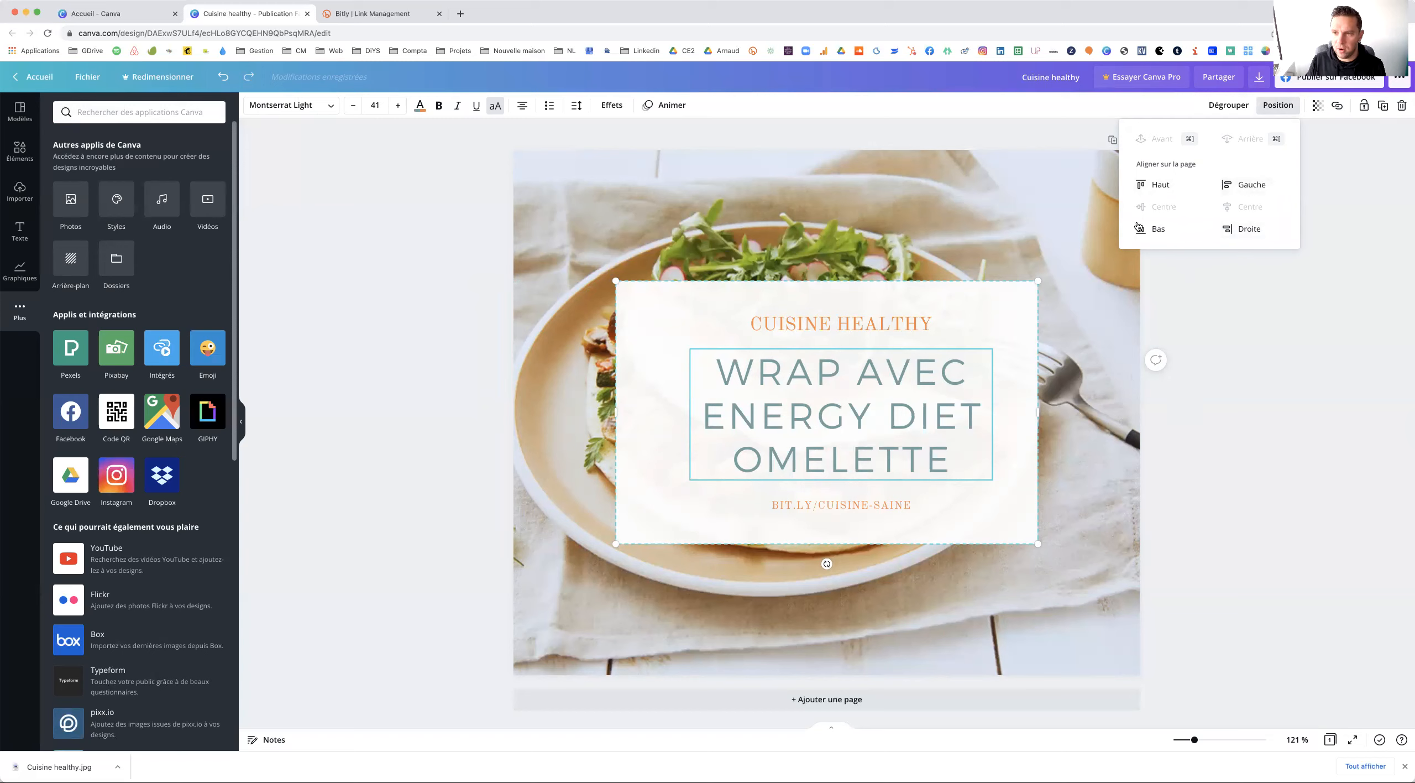
pyautogui.click(224, 80)
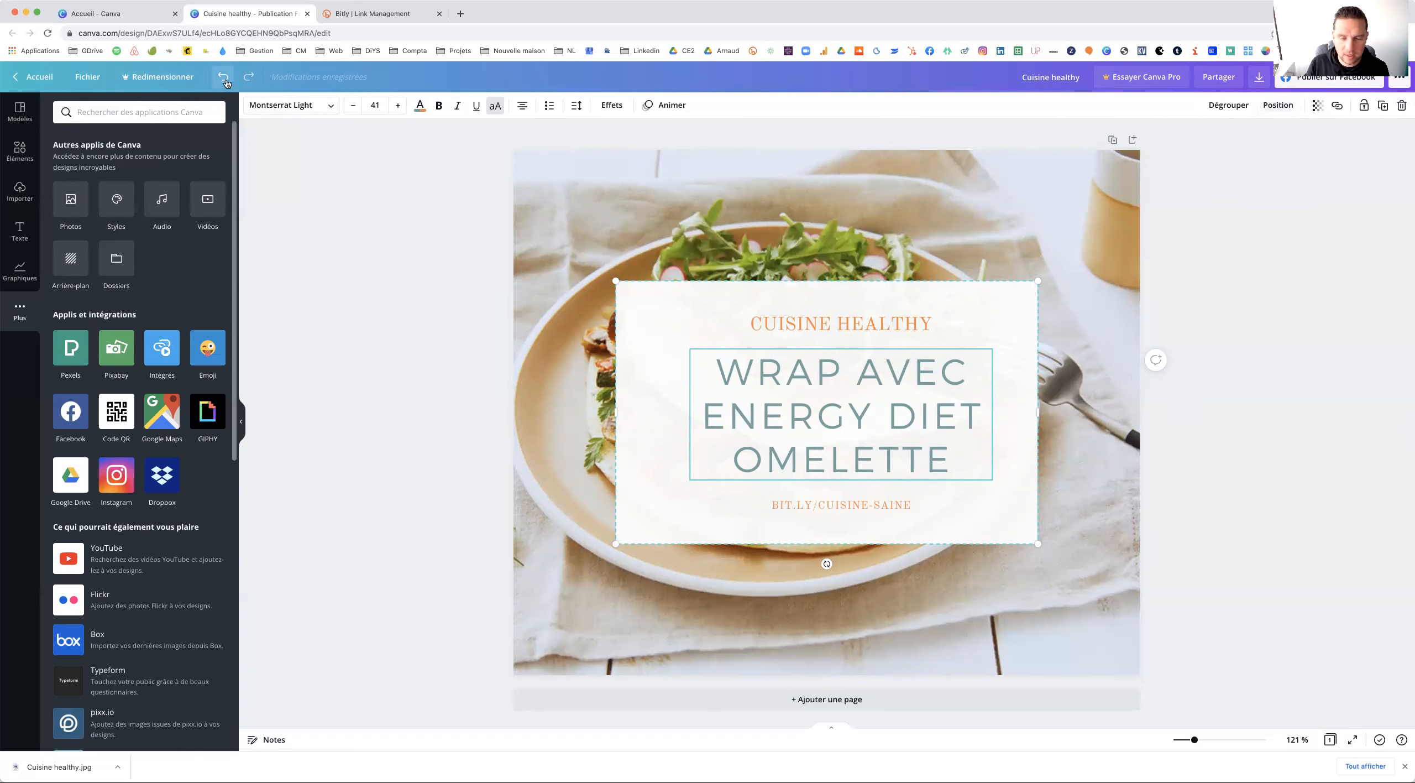
pyautogui.click(224, 79)
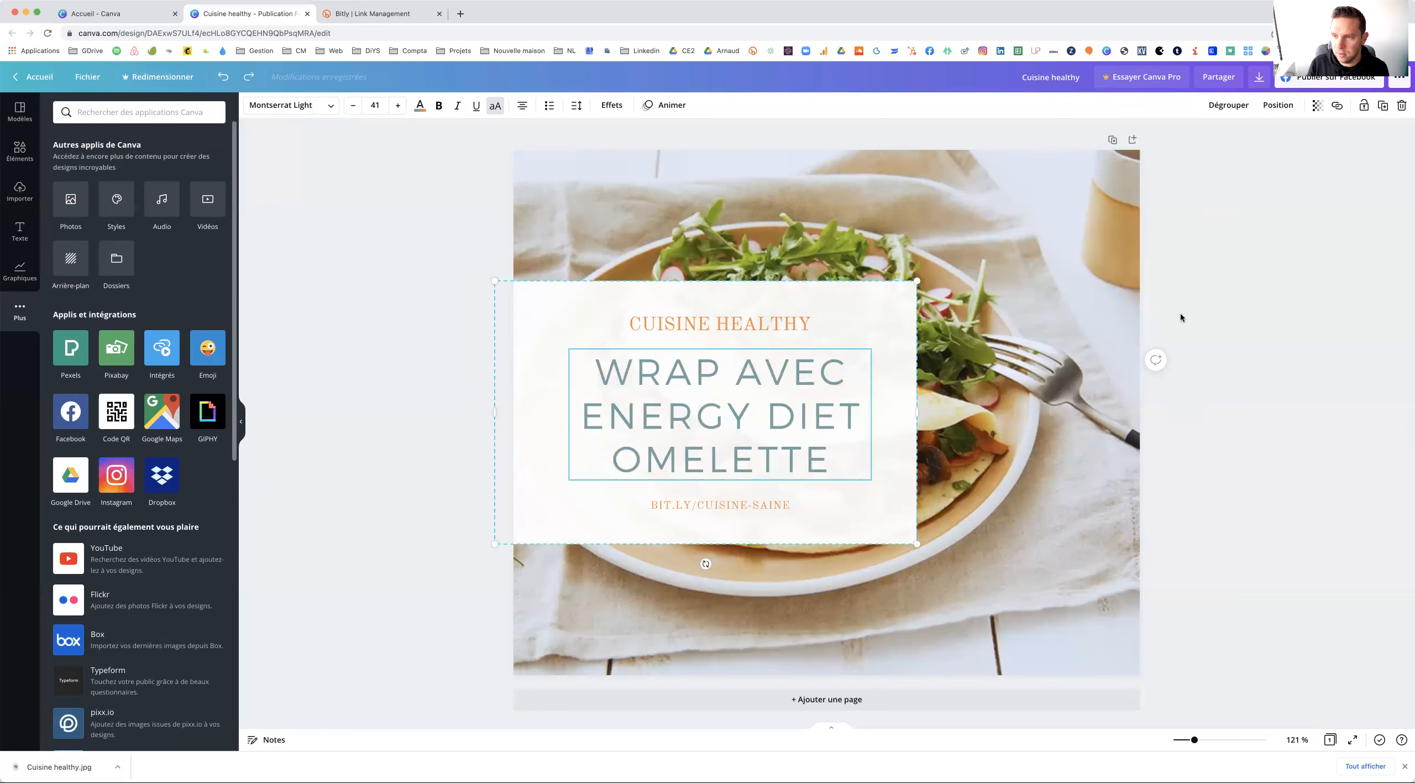
# Adjust the transparency of the text block and ungroup its elements from the white rectangle
pyautogui.click(1318, 105)
pyautogui.moveTo(1282, 140)
pyautogui.mouseDown()
pyautogui.moveTo(1210, 139)
pyautogui.moveTo(1294, 141)
pyautogui.mouseUp()
pyautogui.click(1340, 99)
pyautogui.click(874, 292)
pyautogui.click(1223, 104)
pyautogui.click(894, 373)
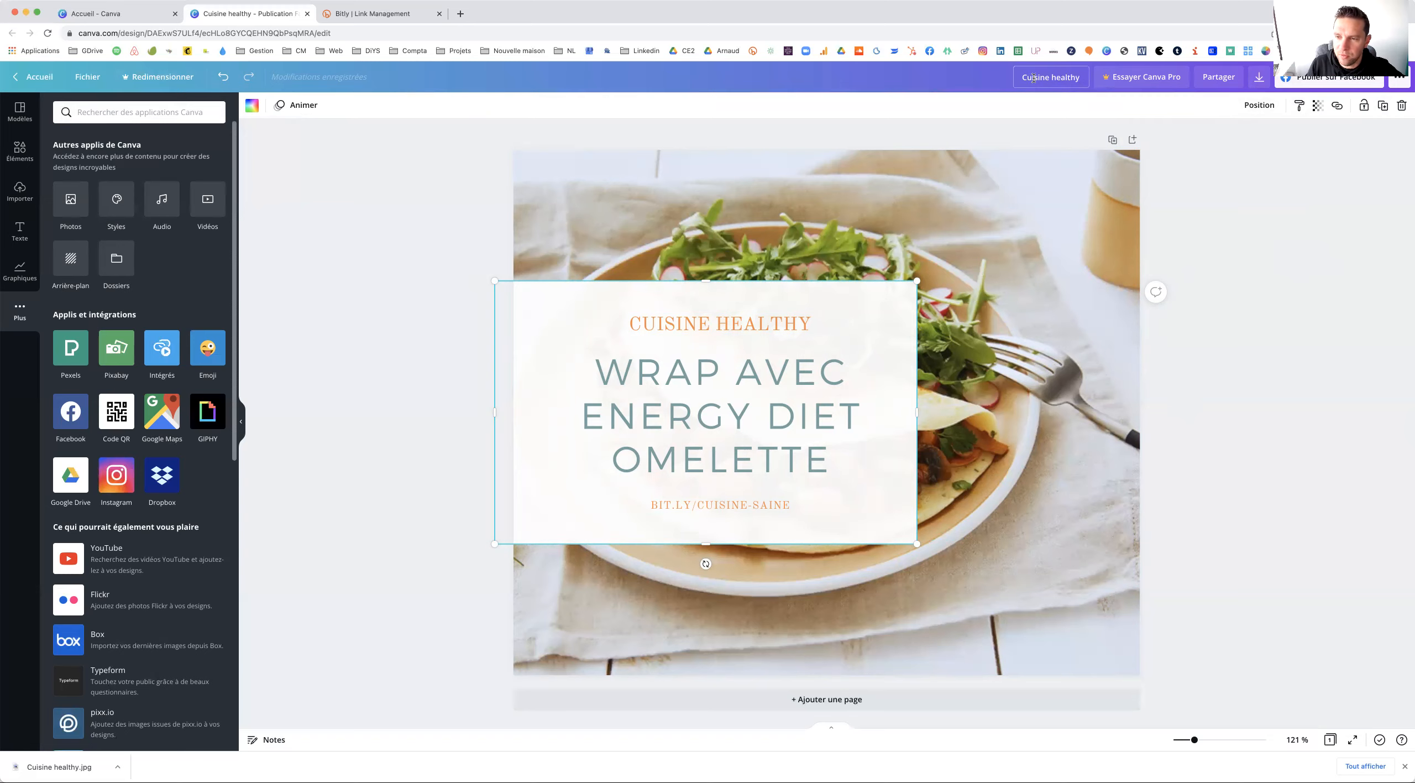
# Check the sharing options of the design, and duplicate the page
pyautogui.click(1221, 80)
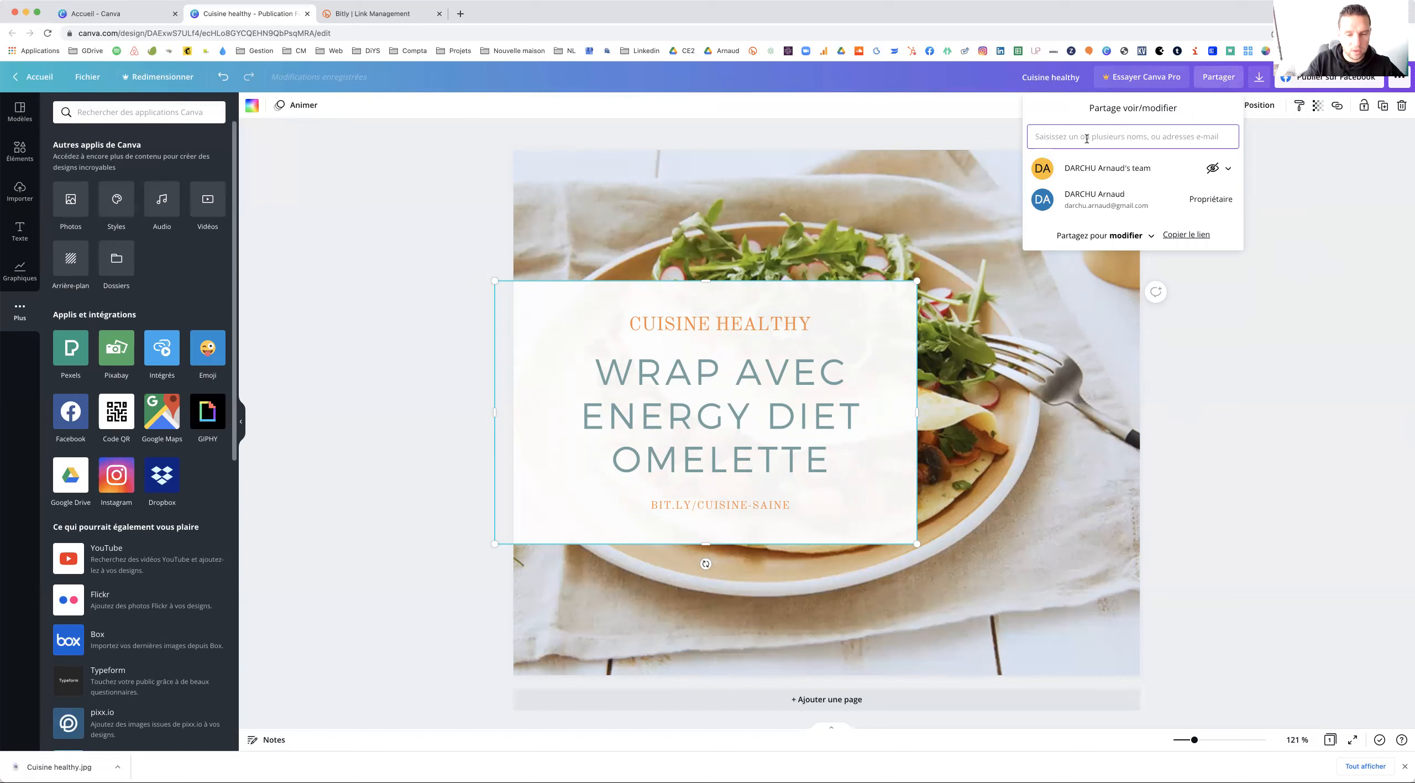
pyautogui.click(1356, 224)
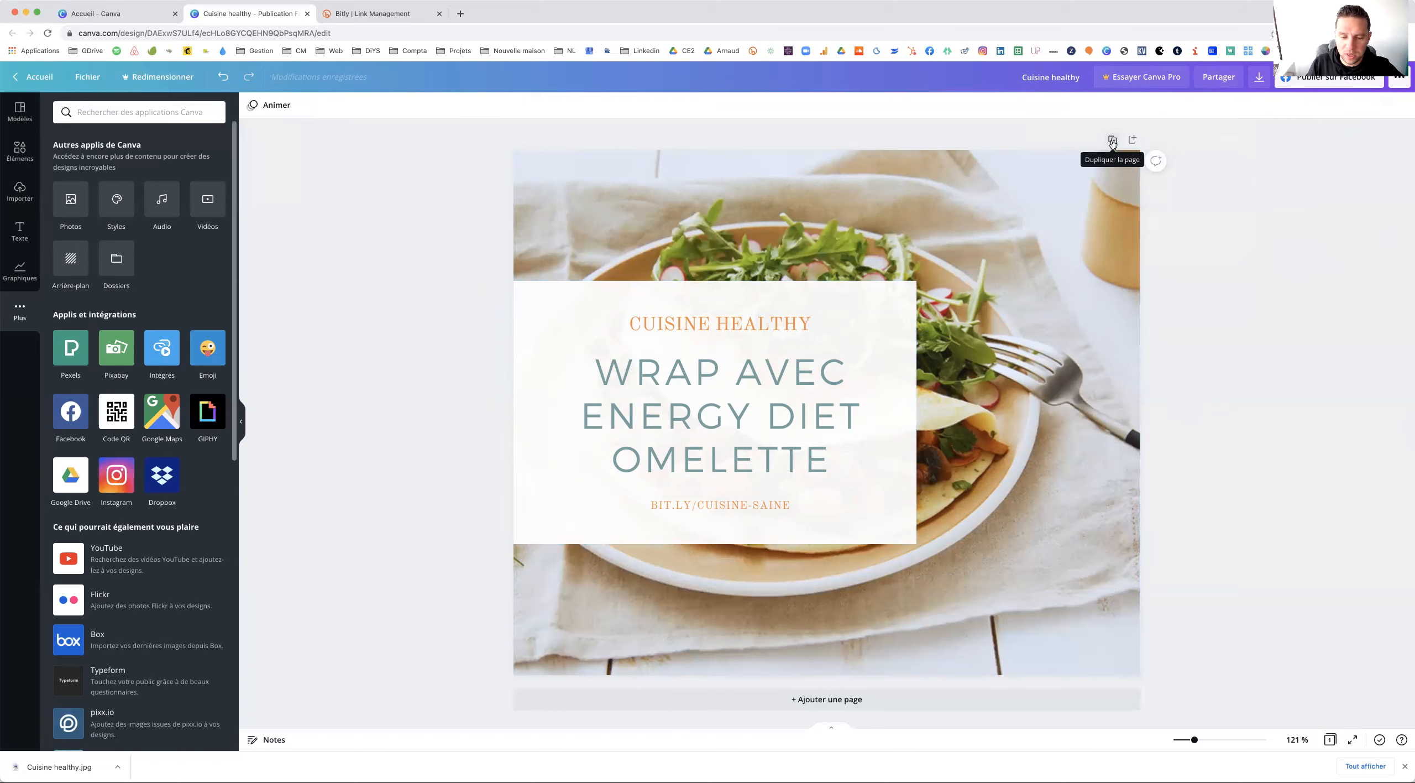
pyautogui.click(1113, 140)
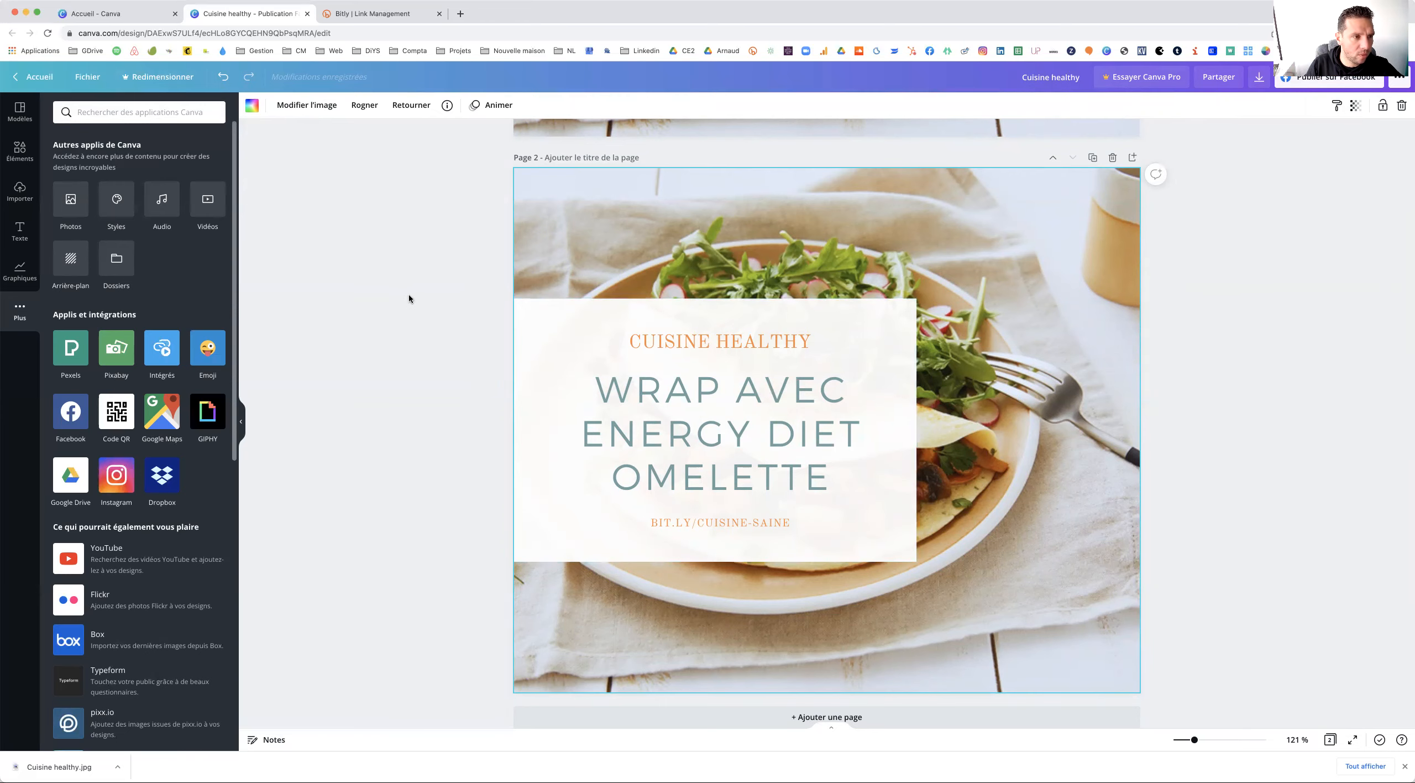
# Return to the home page, browse the recent designs and open the "Recette" Facebook ad
pyautogui.click(30, 80)
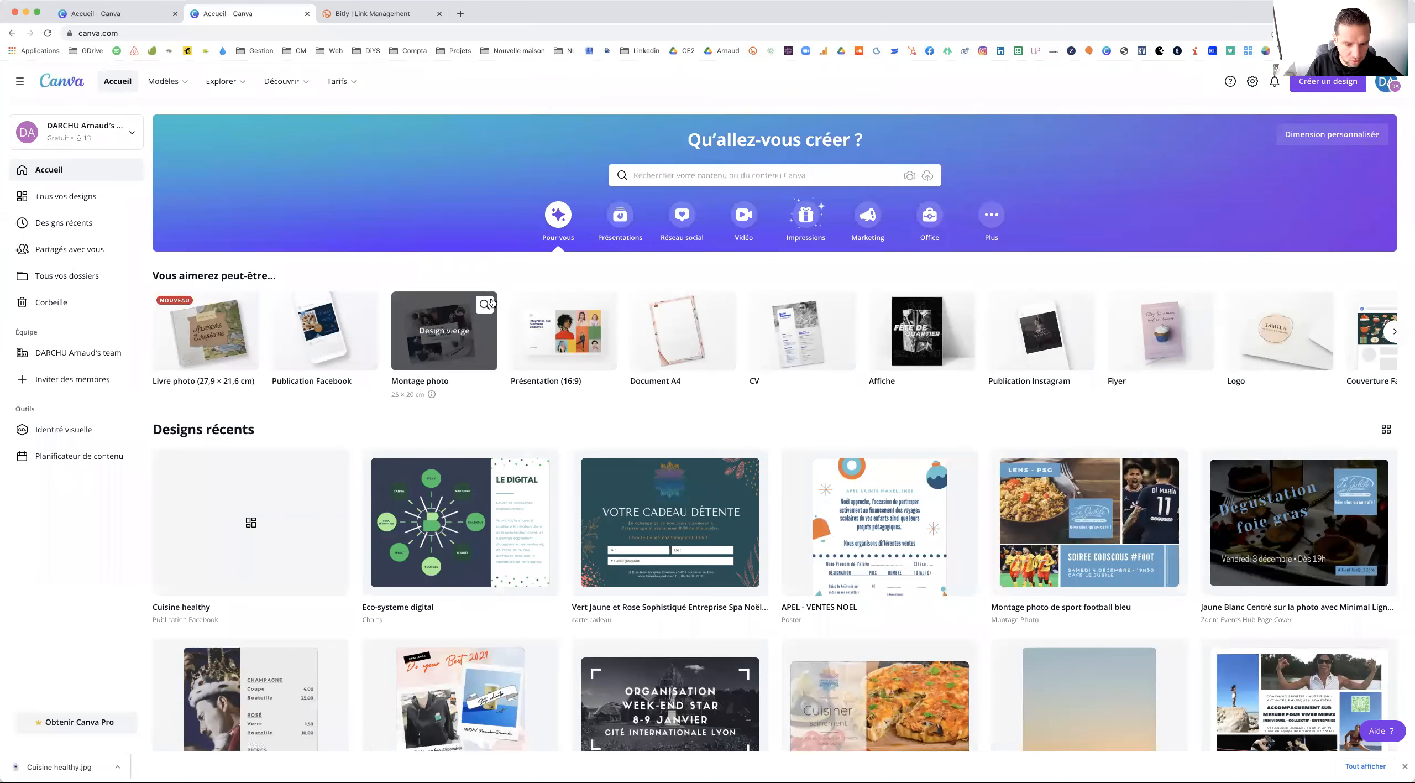
pyautogui.scroll(-5, 492, 302)
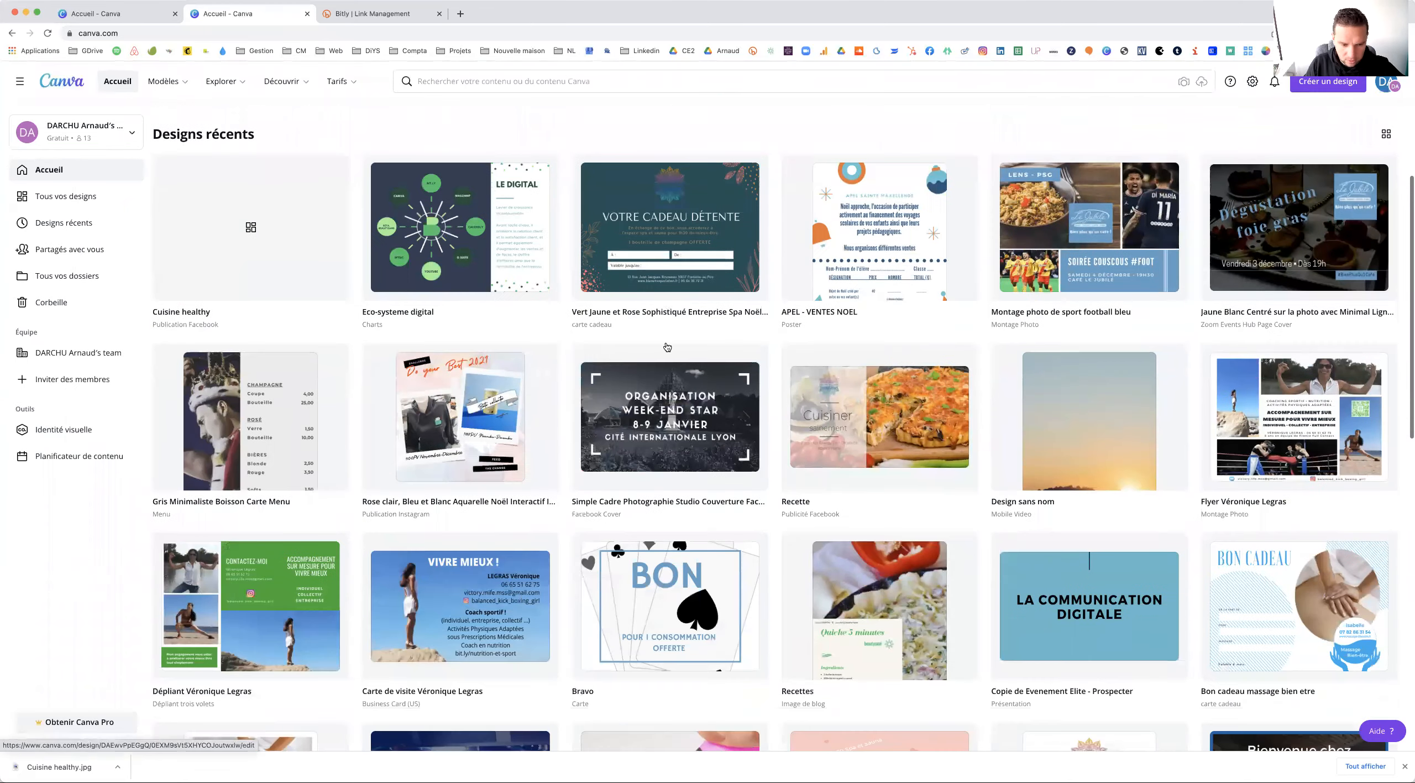
pyautogui.scroll(-5, 667, 347)
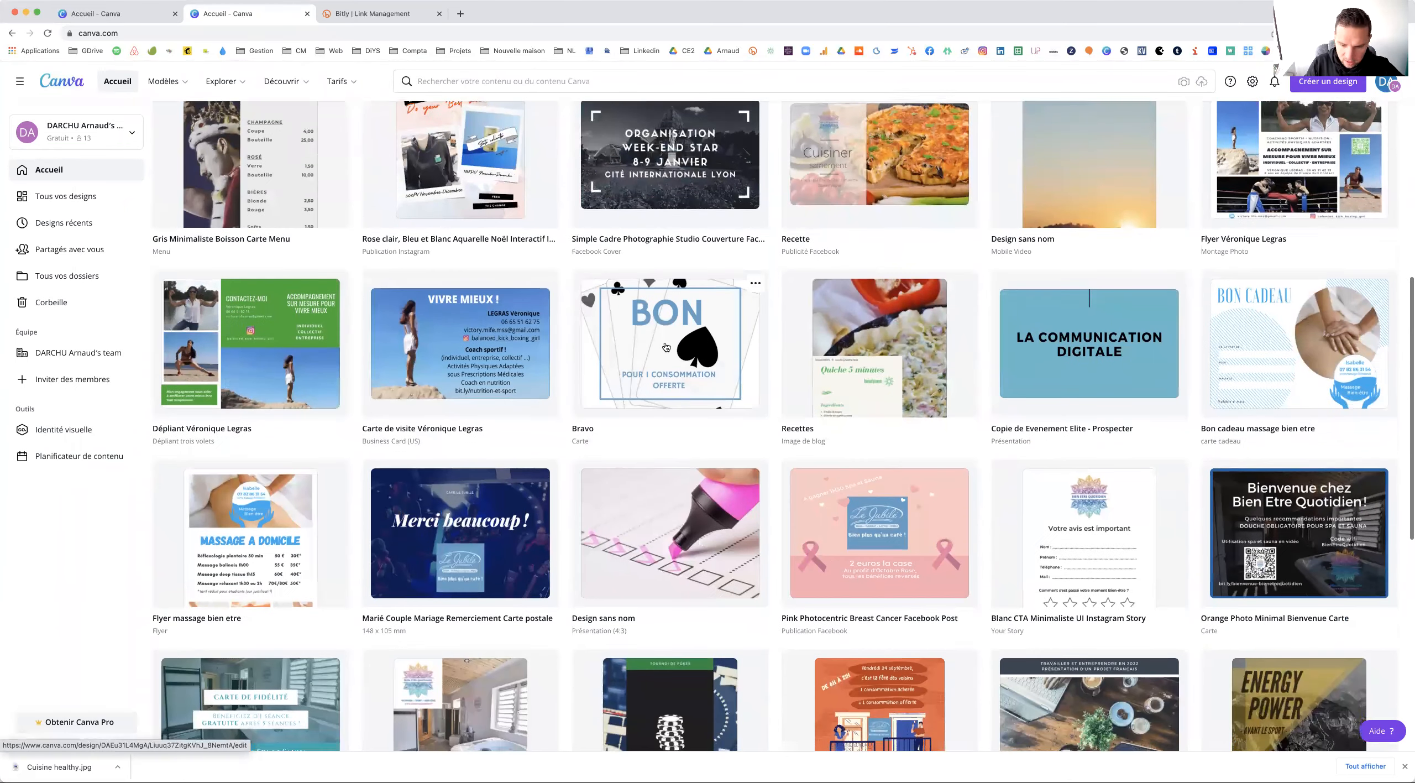
pyautogui.scroll(-7, 666, 346)
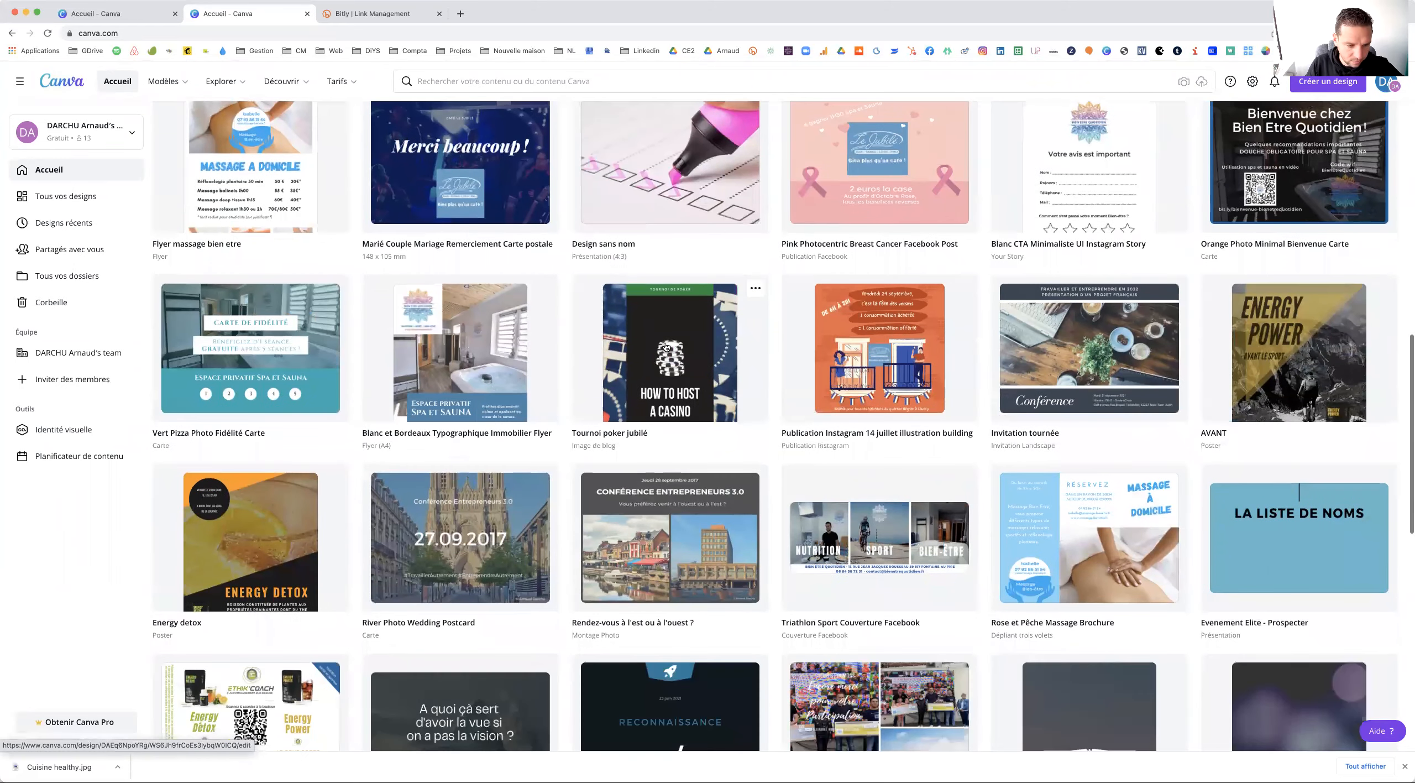
pyautogui.scroll(8, 666, 346)
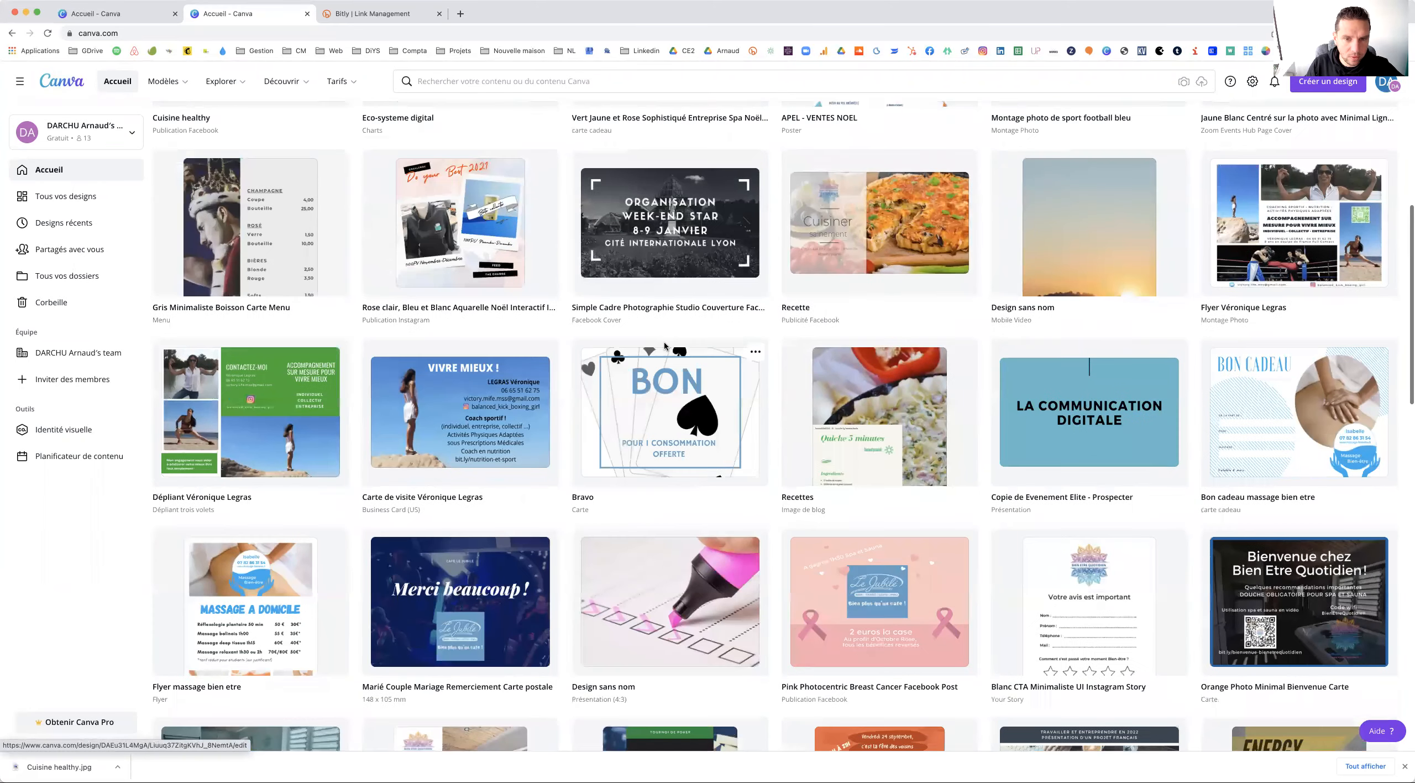
pyautogui.click(869, 236)
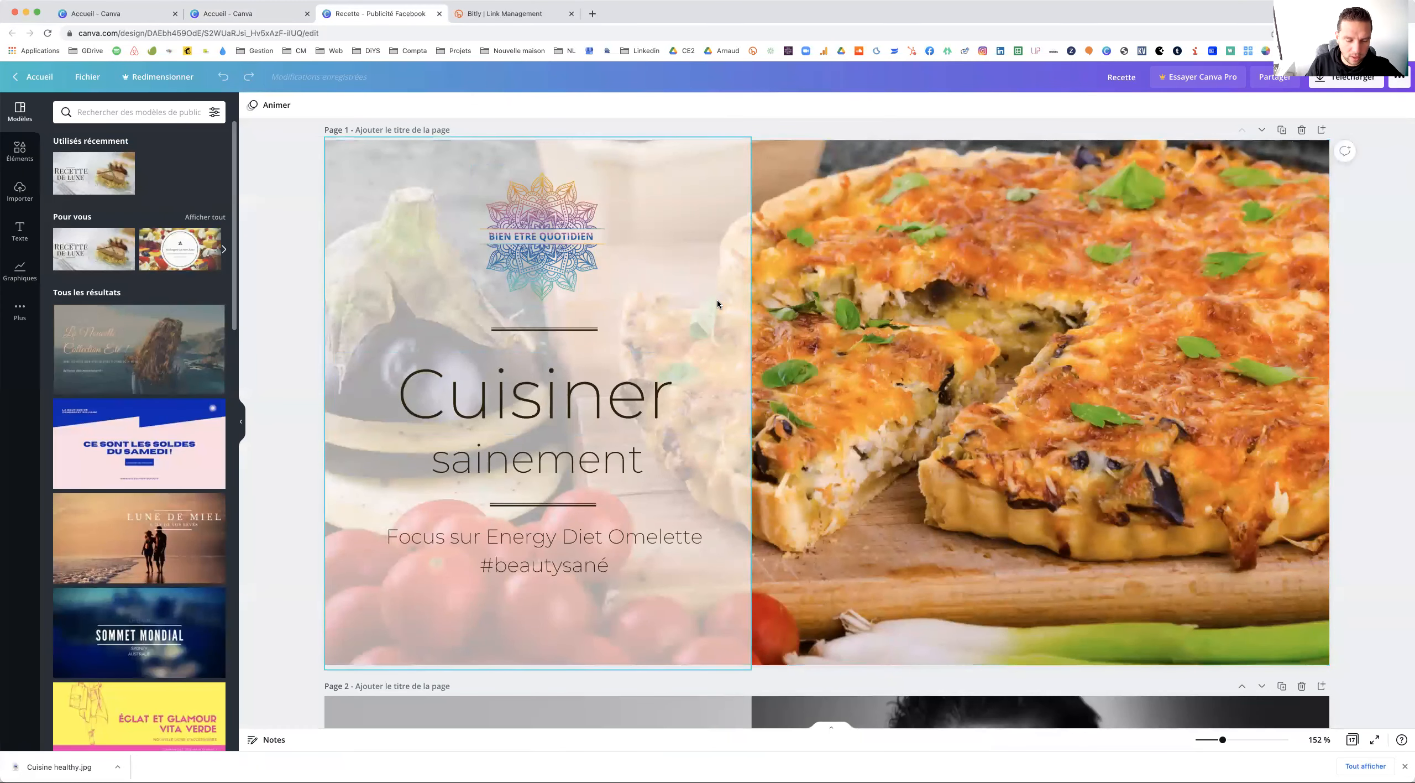
# Duplicate page 3, "Vitamines D et Astragale", of the Recette design
pyautogui.scroll(-20, 717, 304)
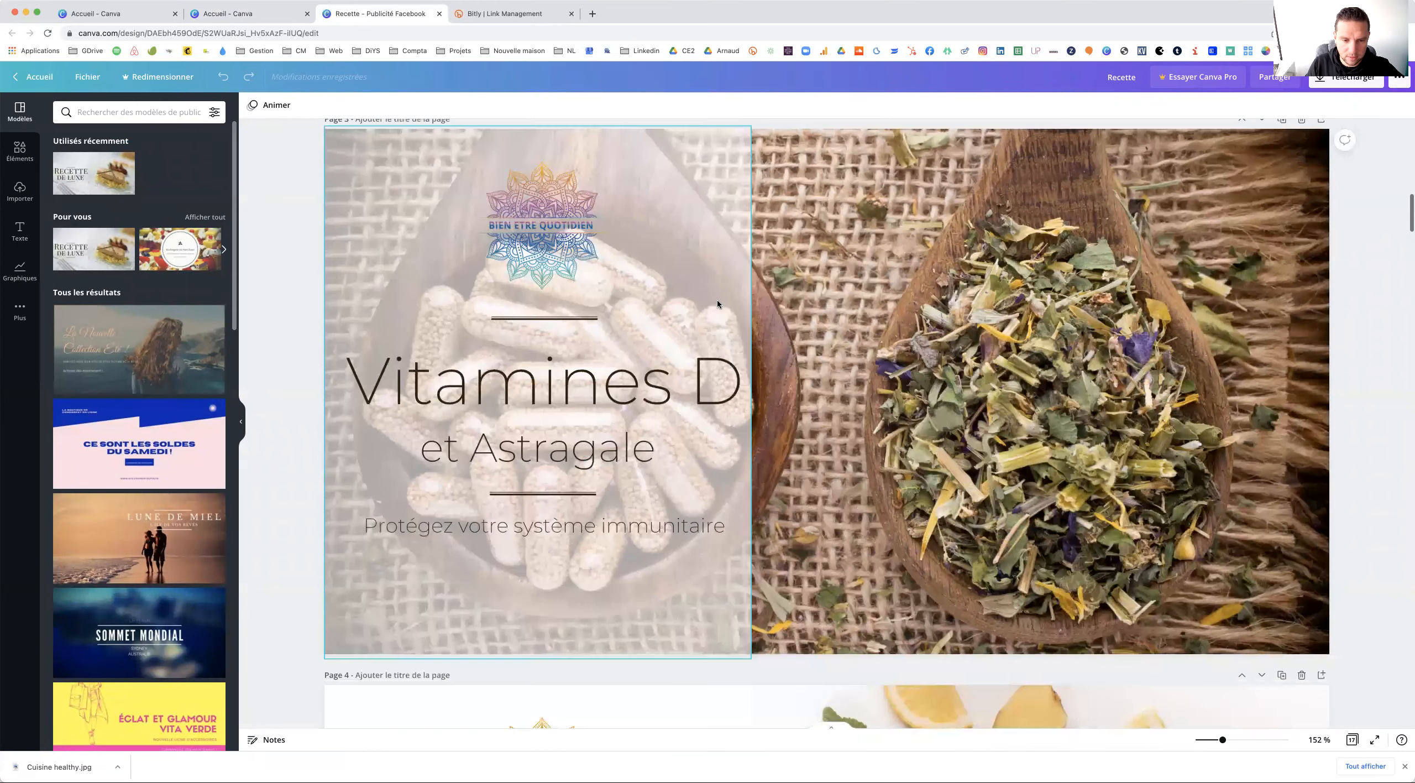
pyautogui.scroll(1, 1284, 137)
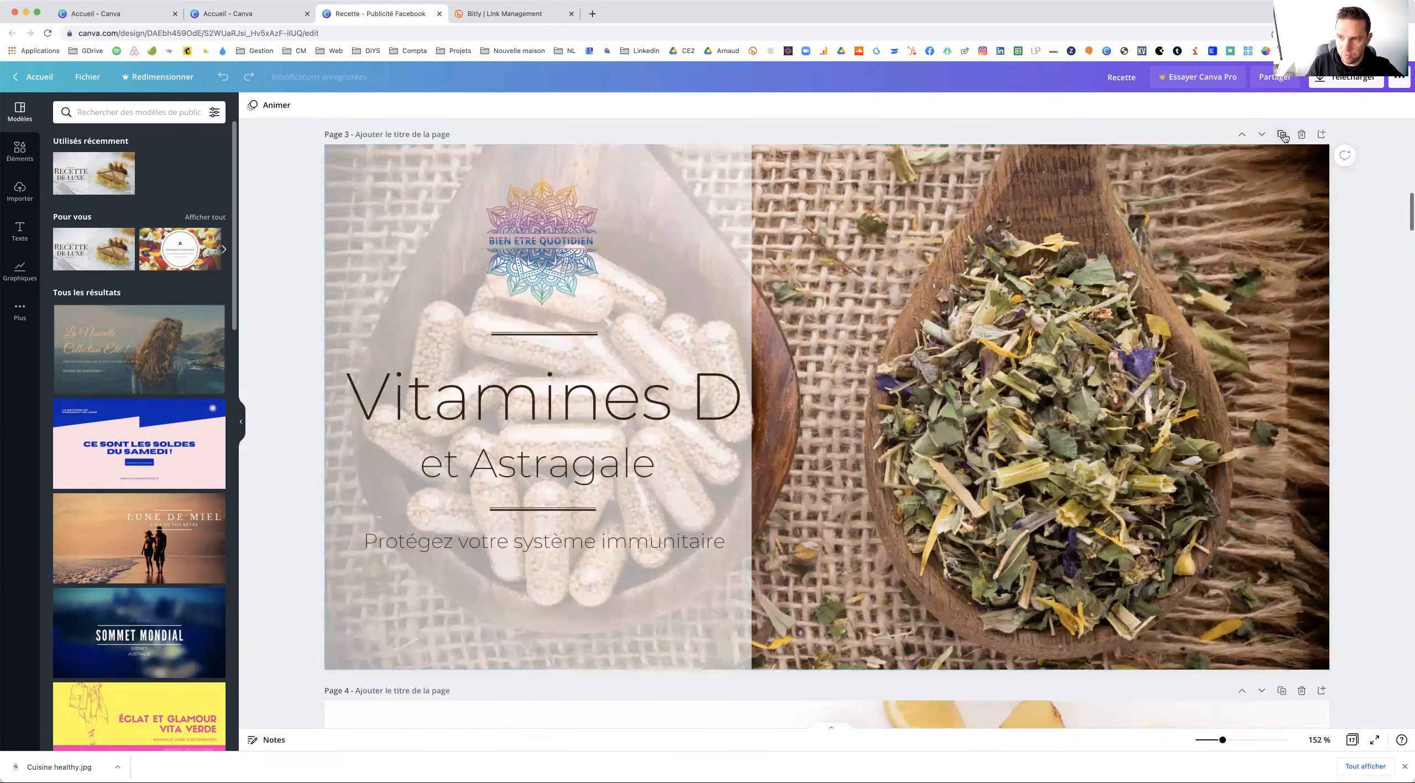
pyautogui.click(1283, 135)
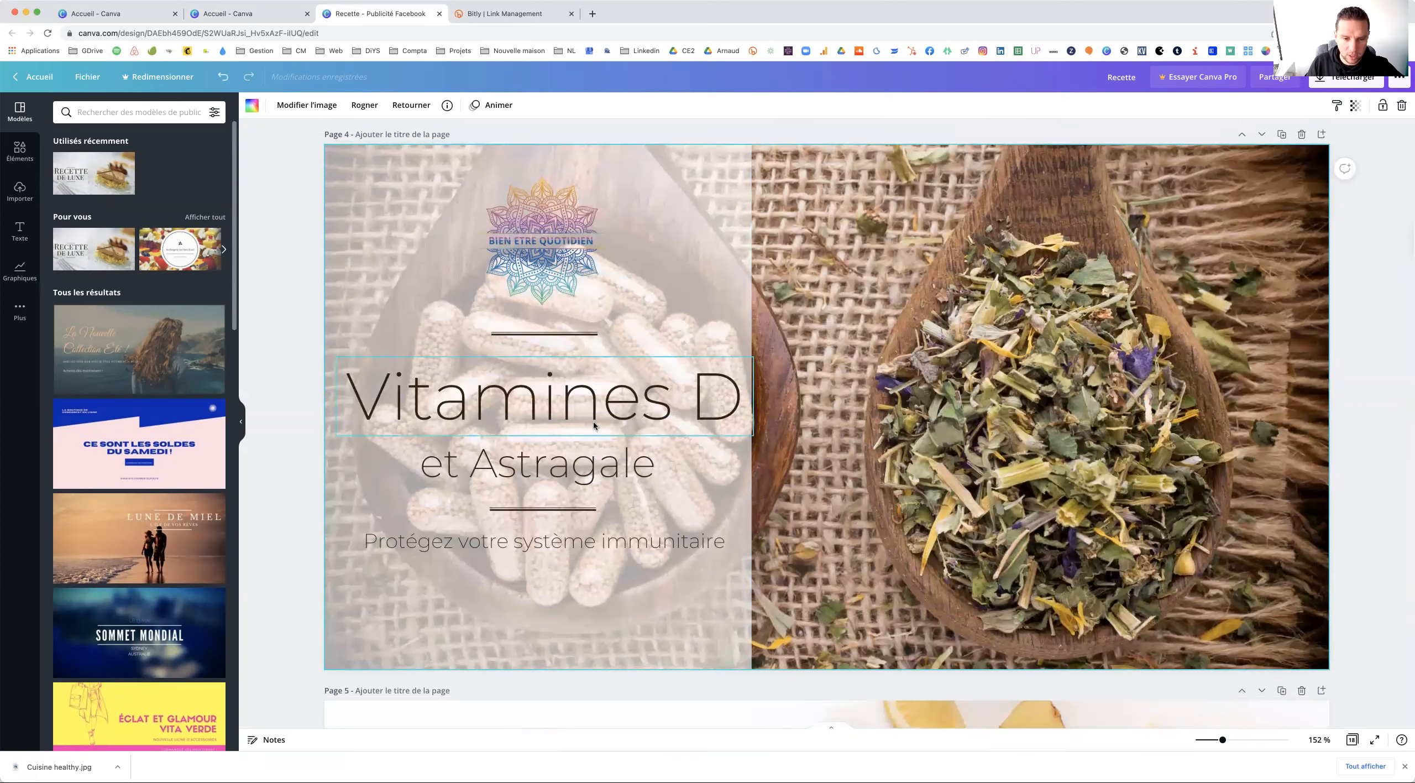